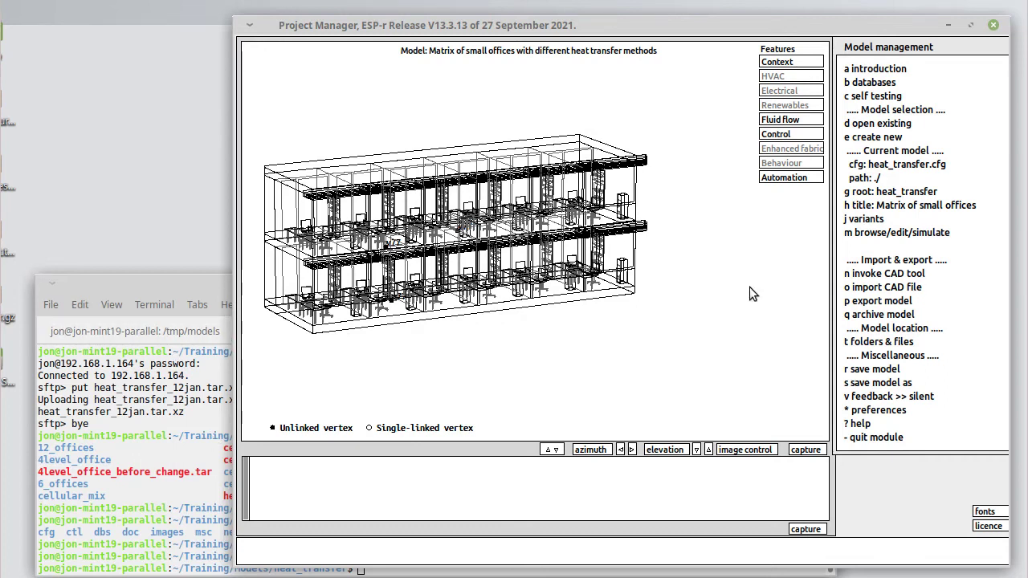
Inspect zone room_bc_conv's geometry from the building composition menu, then close the details
click(886, 233)
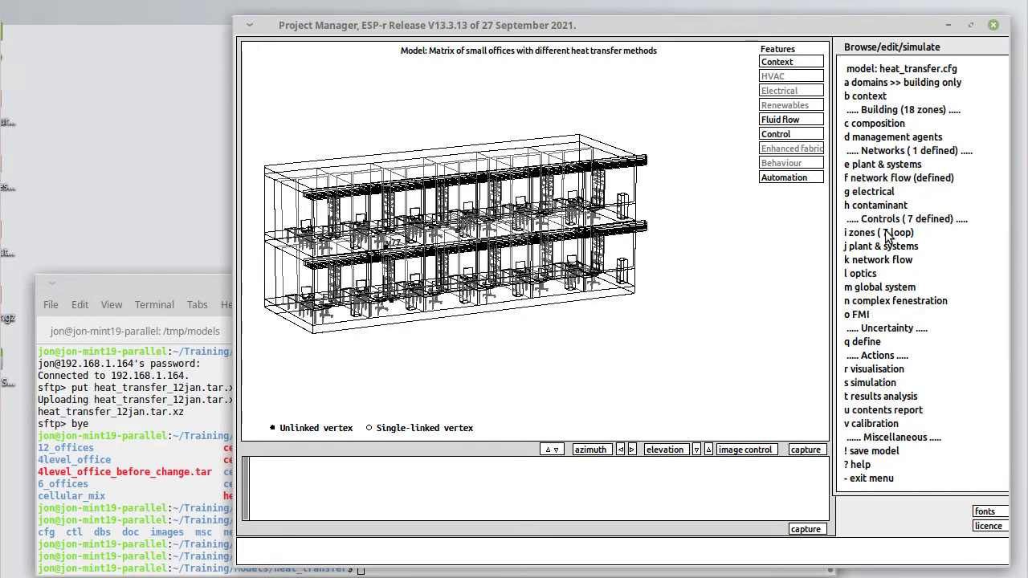
click(880, 122)
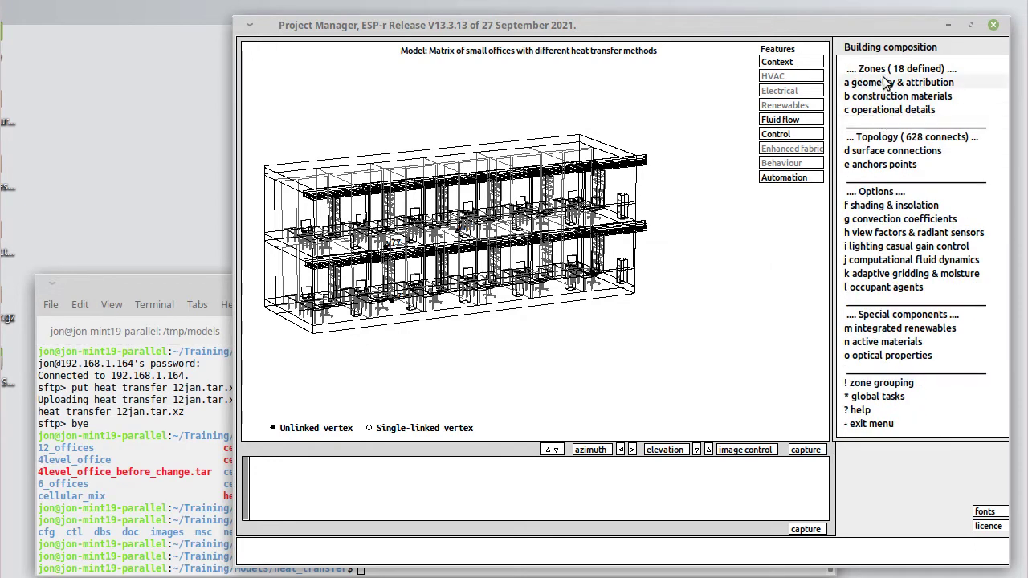
click(885, 83)
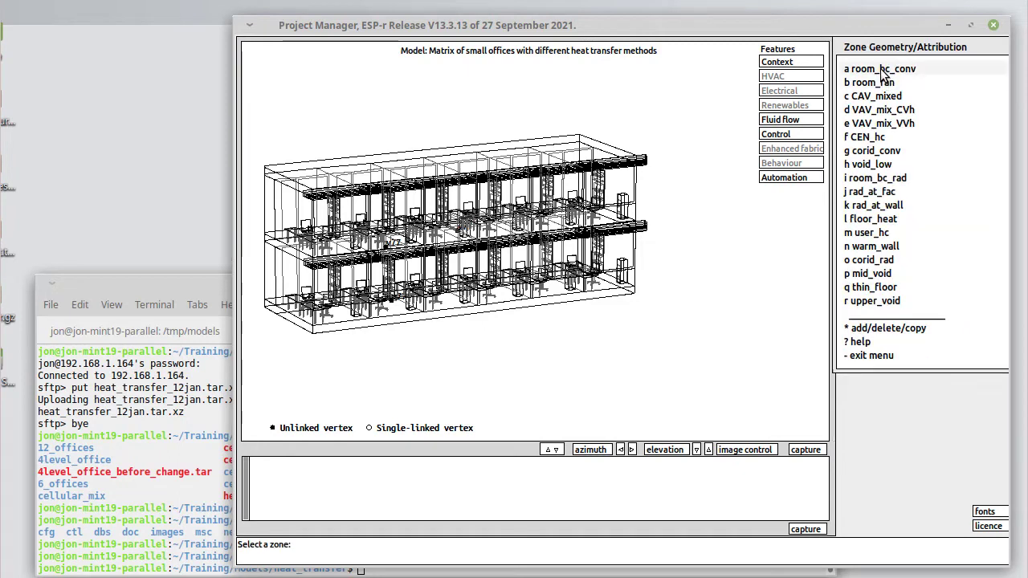
click(883, 70)
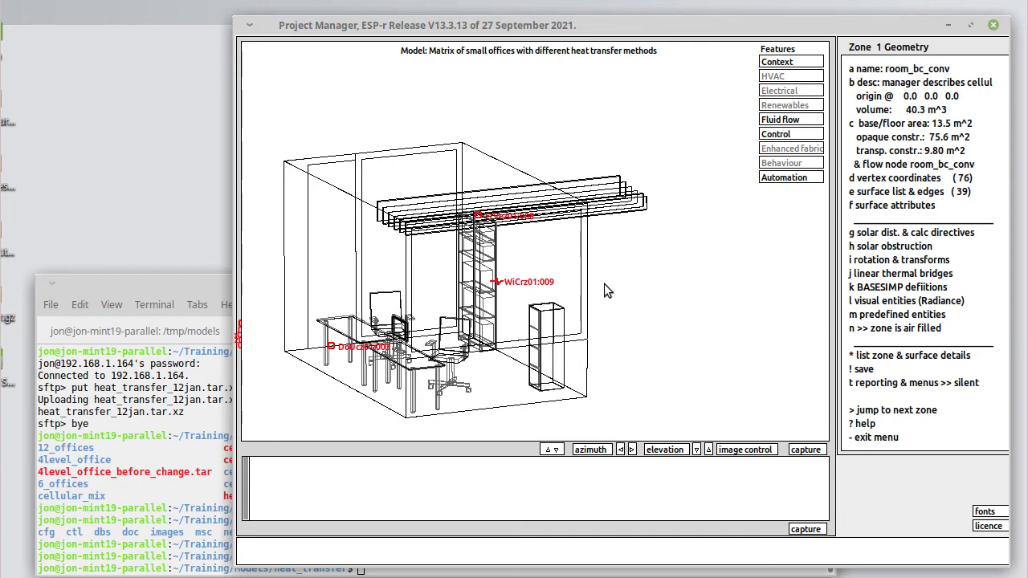
click(876, 437)
click(862, 362)
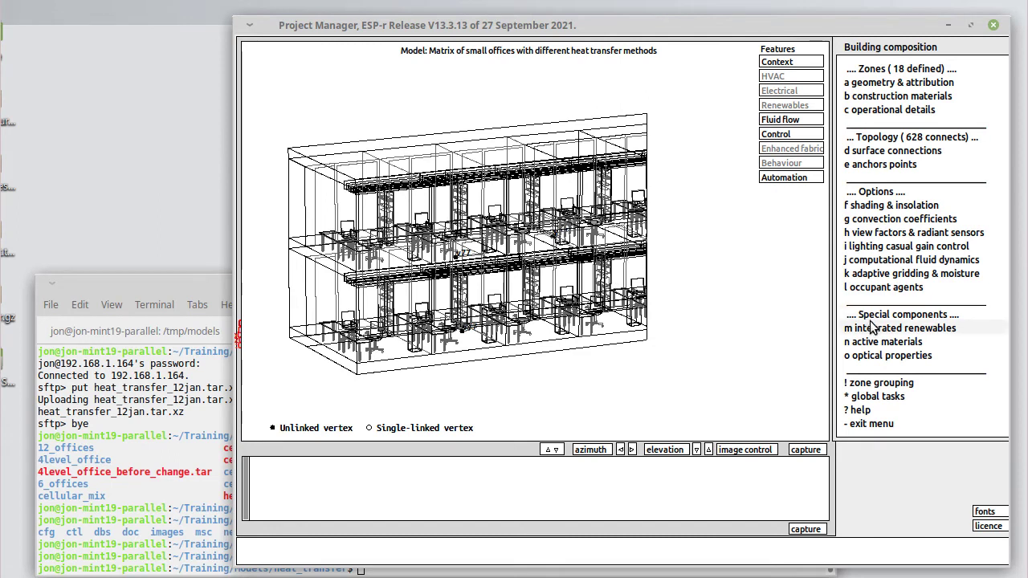
Start a colour-rendered visualisation, accepting dozen_offices as the Radiance scene file
click(881, 422)
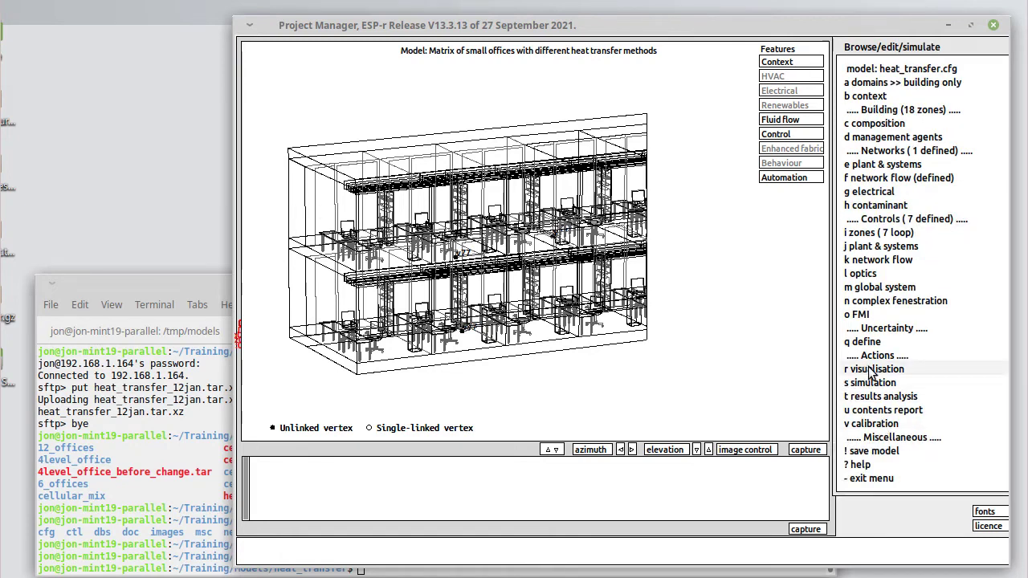
click(917, 363)
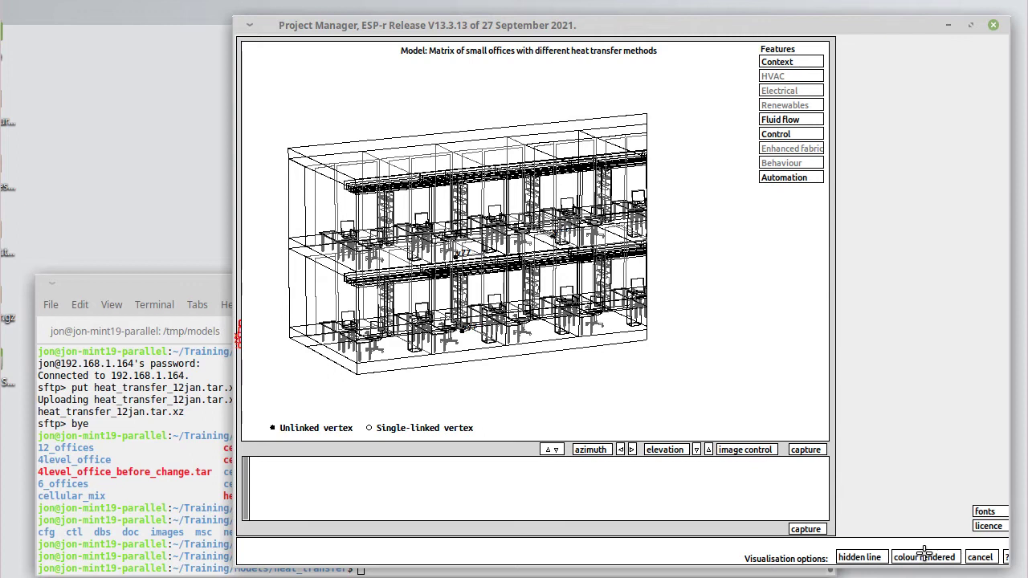
click(924, 552)
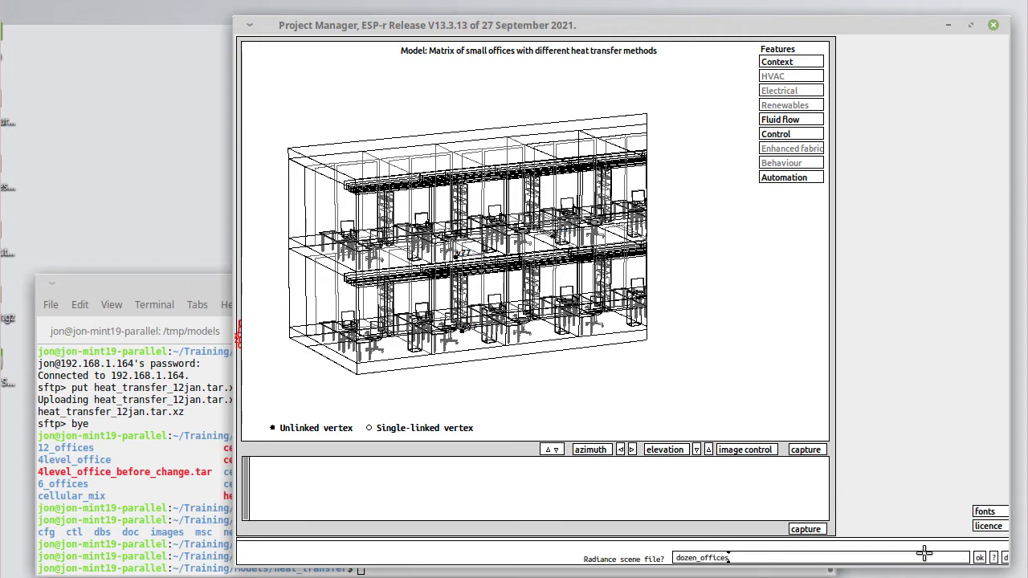
click(980, 557)
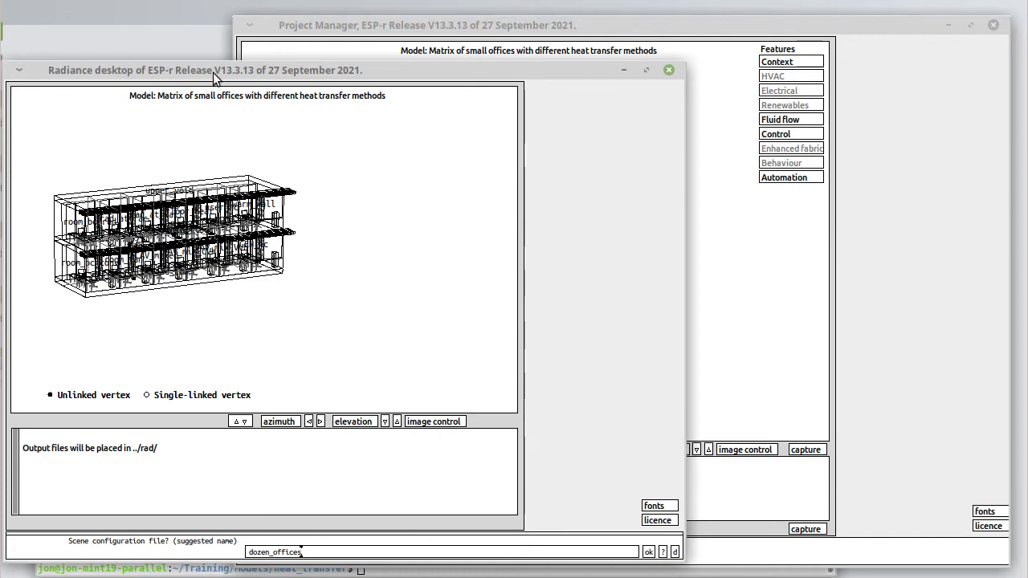
Accept dozen_offices as the scene configuration name and create the scene interactively
drag(213, 73, 424, 39)
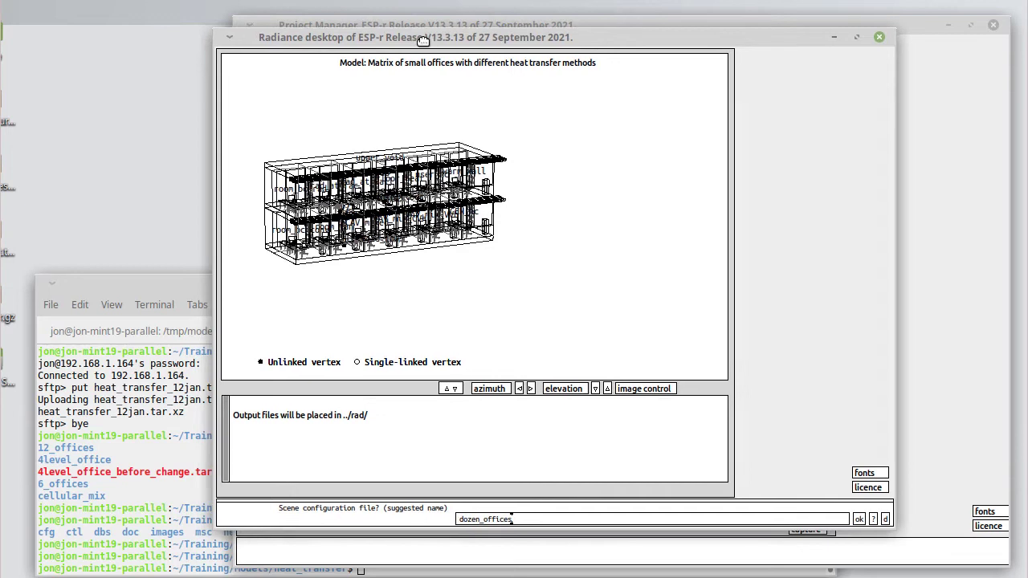
click(858, 518)
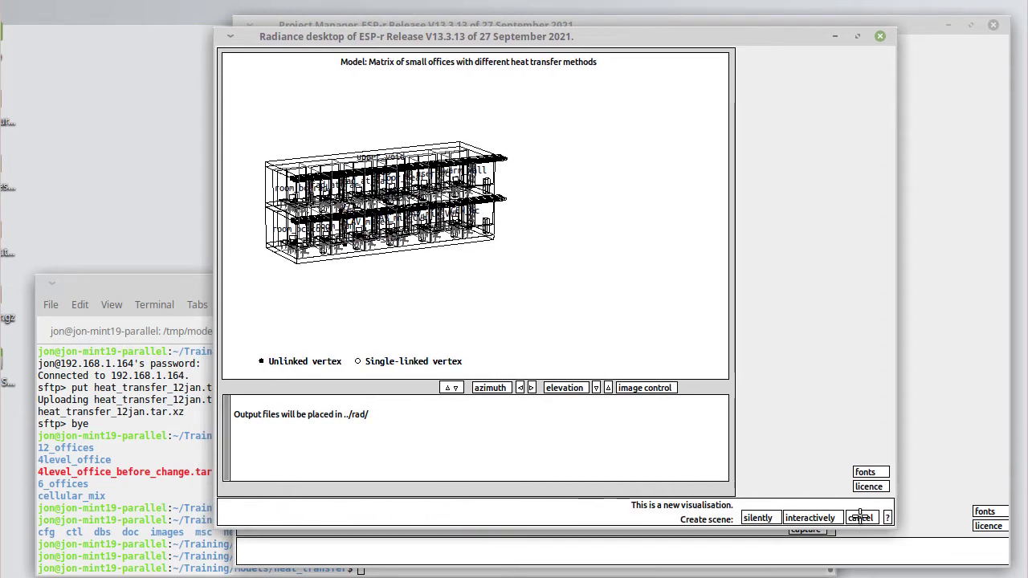
click(811, 517)
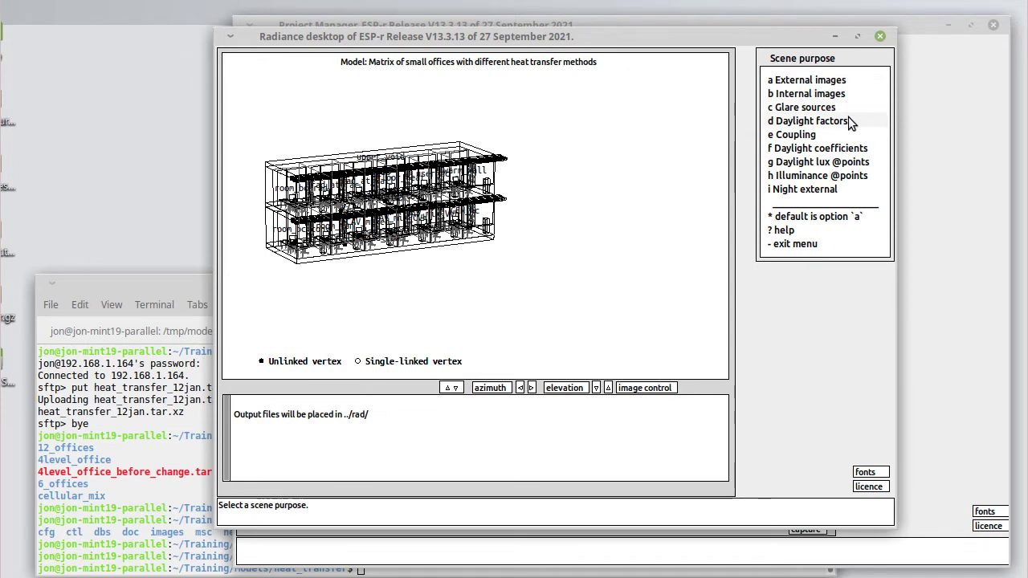
Choose external images with root name heat_transfer_Extern, default description and winter afternoon sky
click(849, 80)
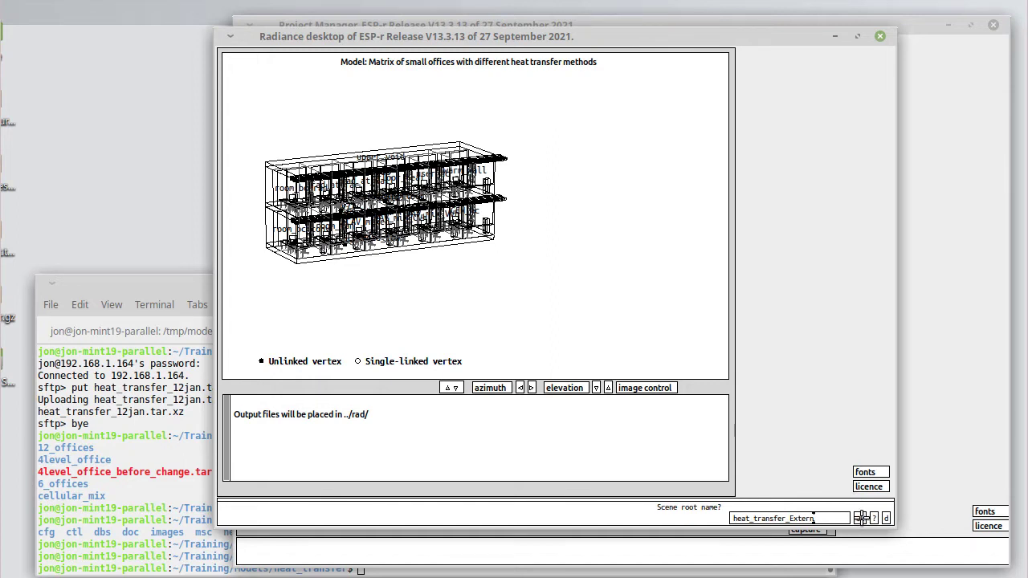
click(859, 517)
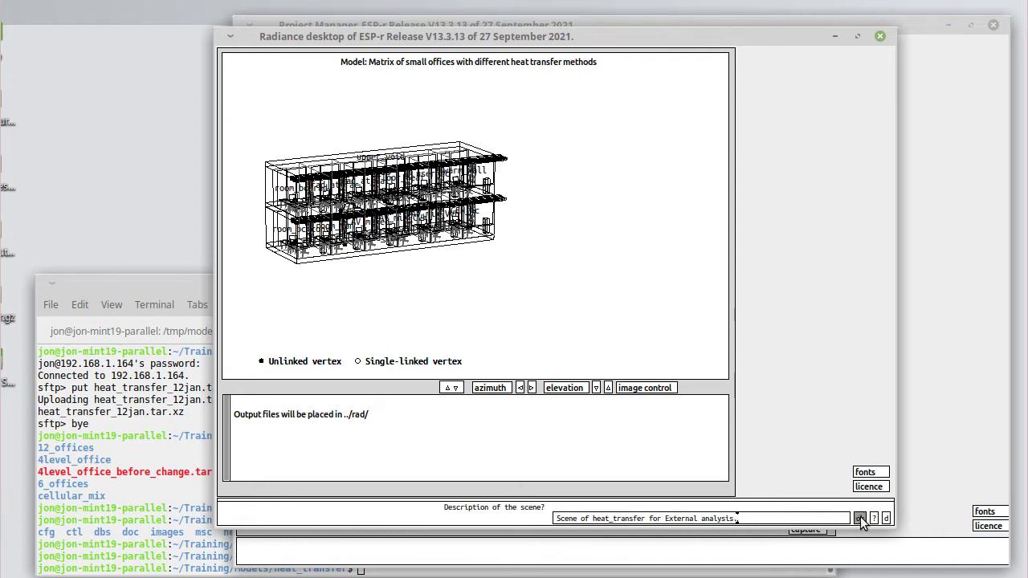
click(860, 518)
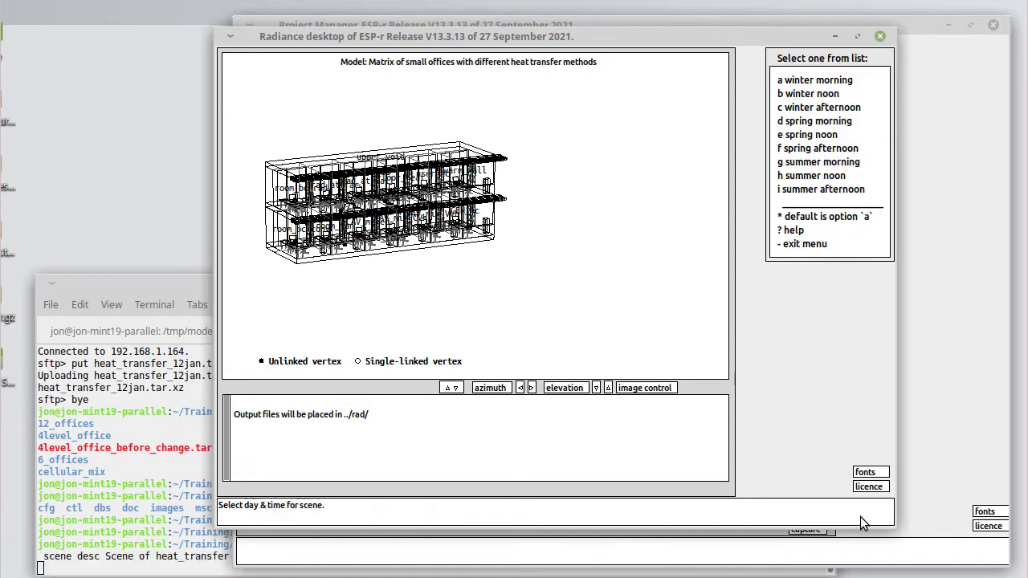
click(823, 108)
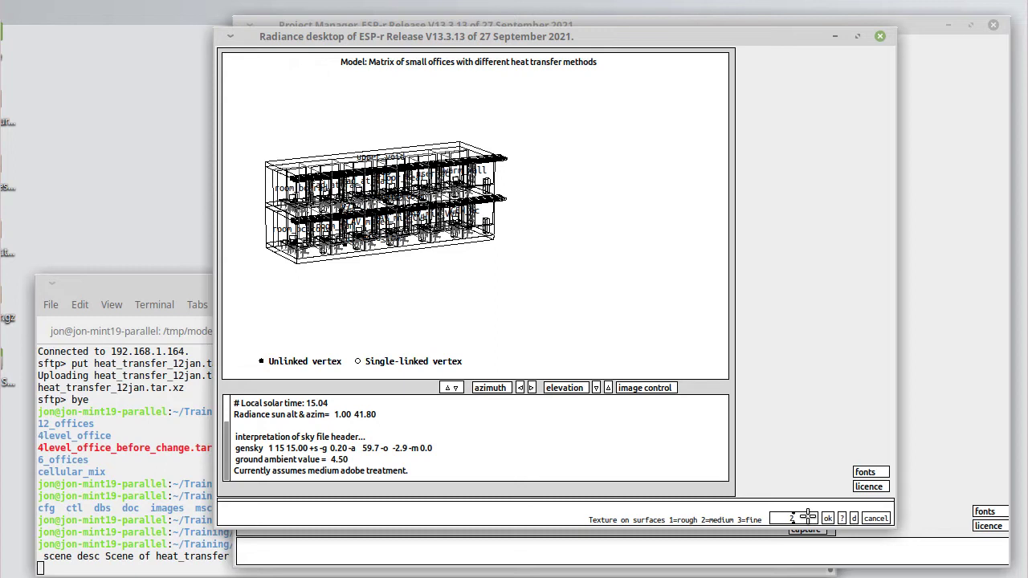
Set fine surface texture (3) and lower the ground plane to -3.0100
key(BackSpace)
text(3)
click(828, 518)
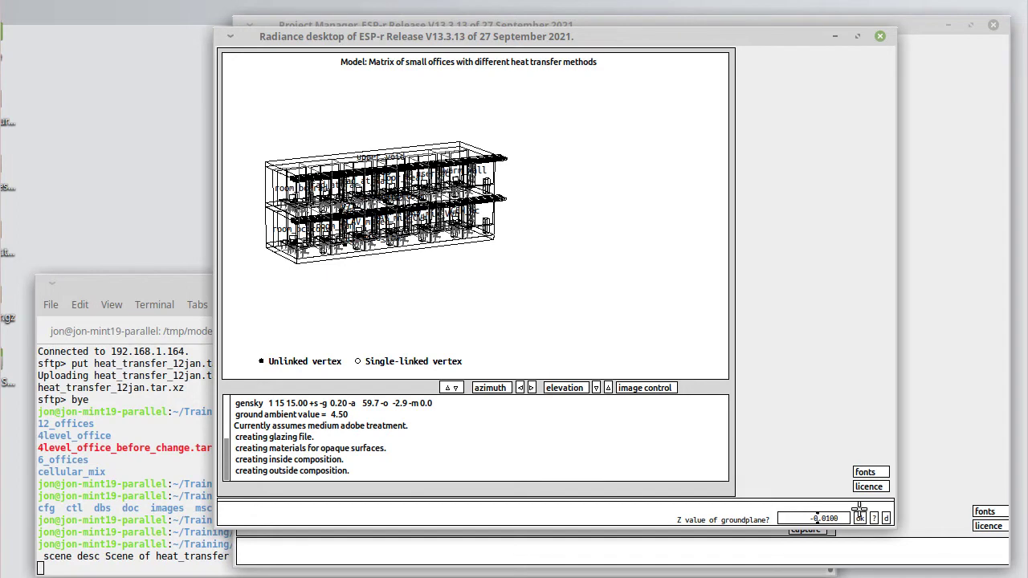
key(Delete)
text(3)
click(858, 517)
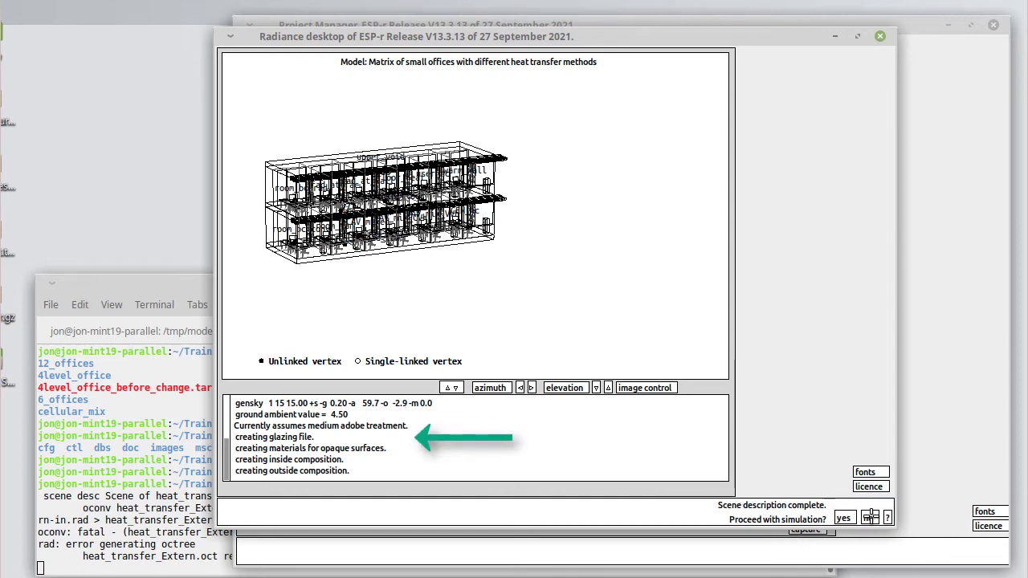
Create a new scene viewpoint named 'initial' and update the scene's RIF file
click(869, 517)
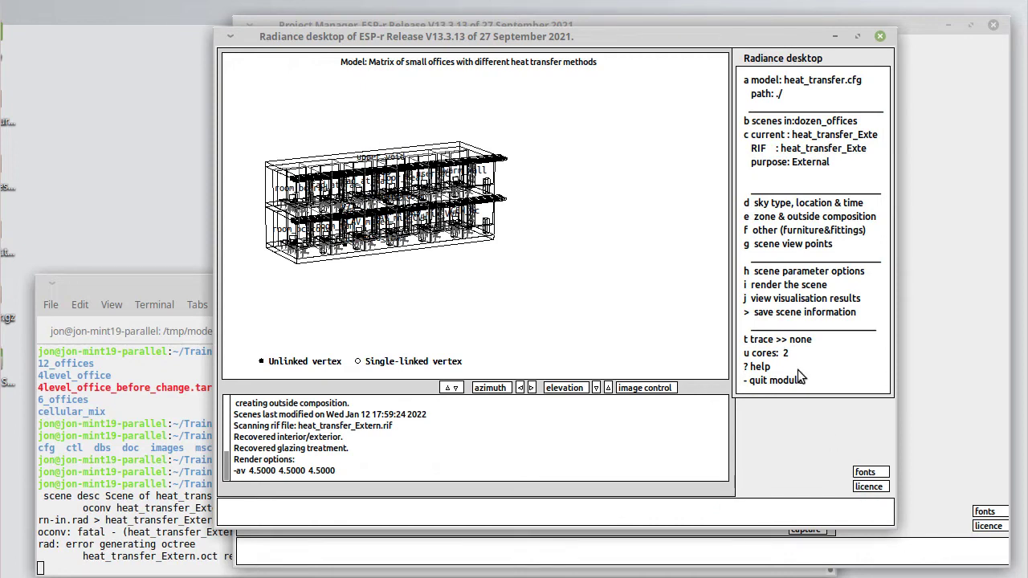
click(775, 244)
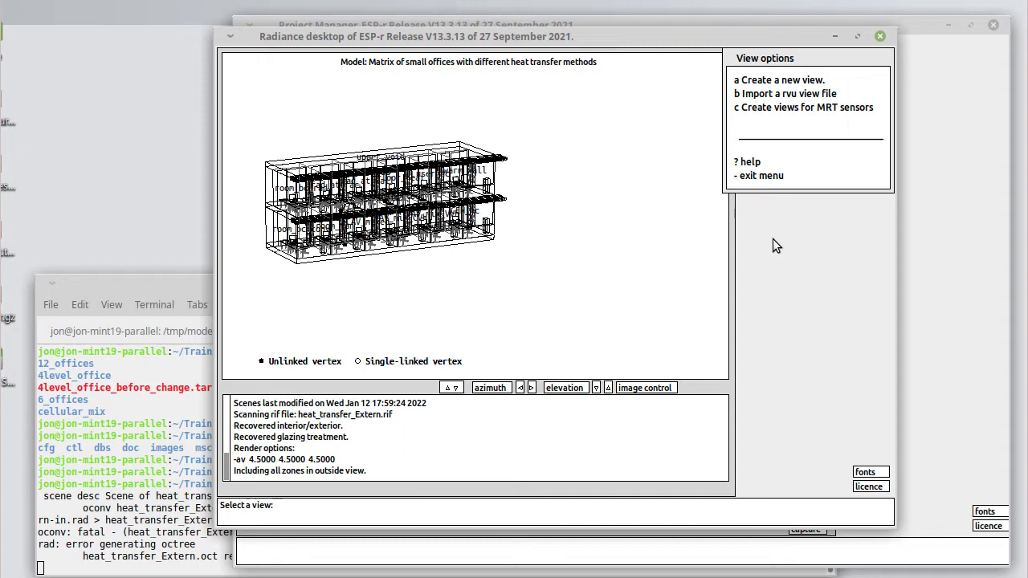
click(792, 80)
click(782, 175)
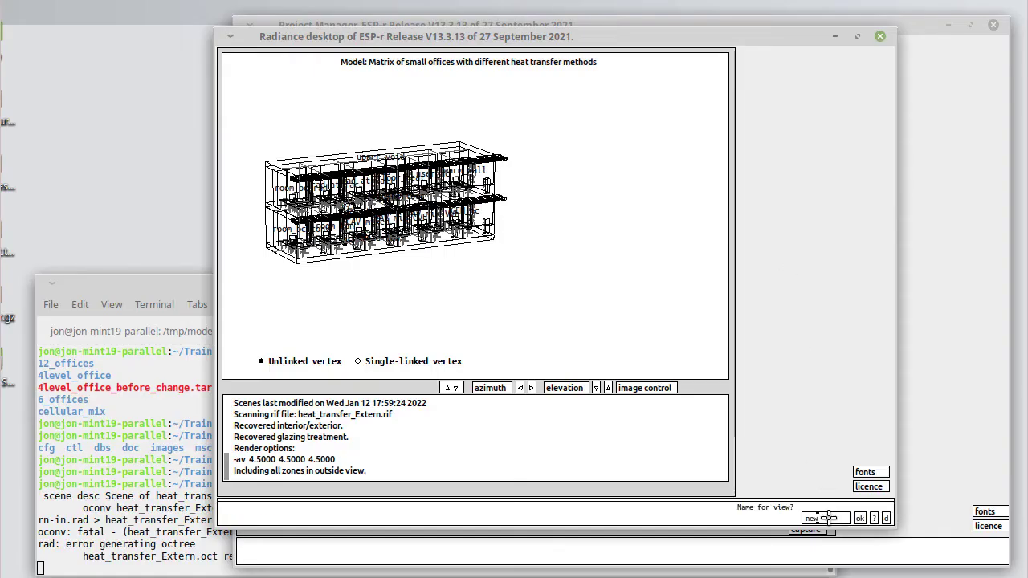
text(initial)
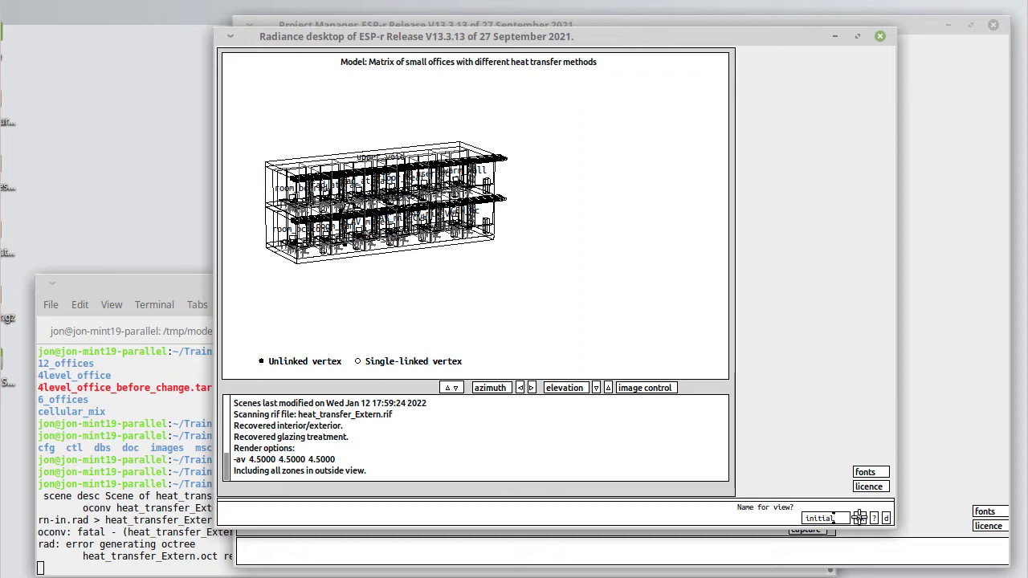
click(859, 517)
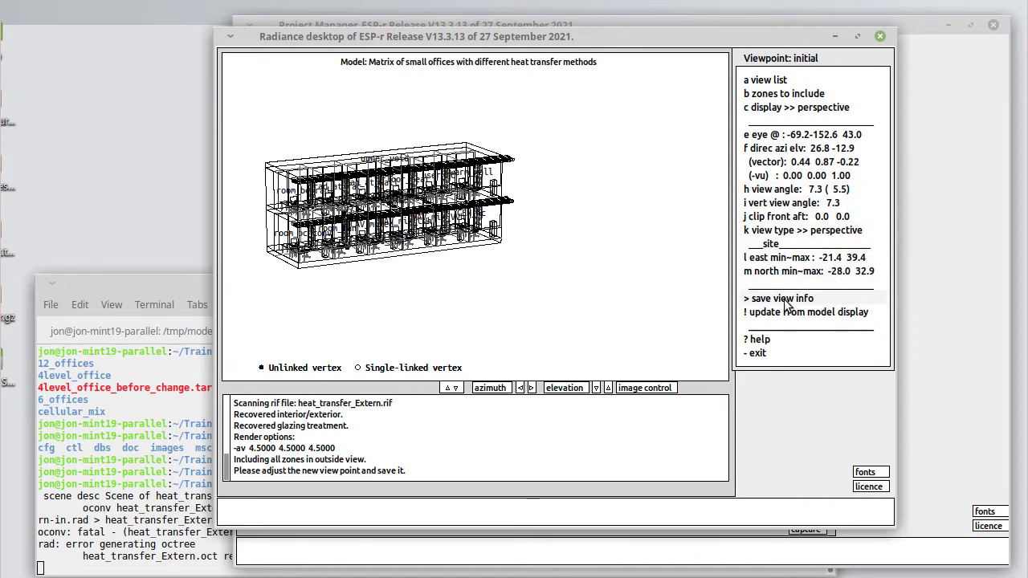
click(776, 353)
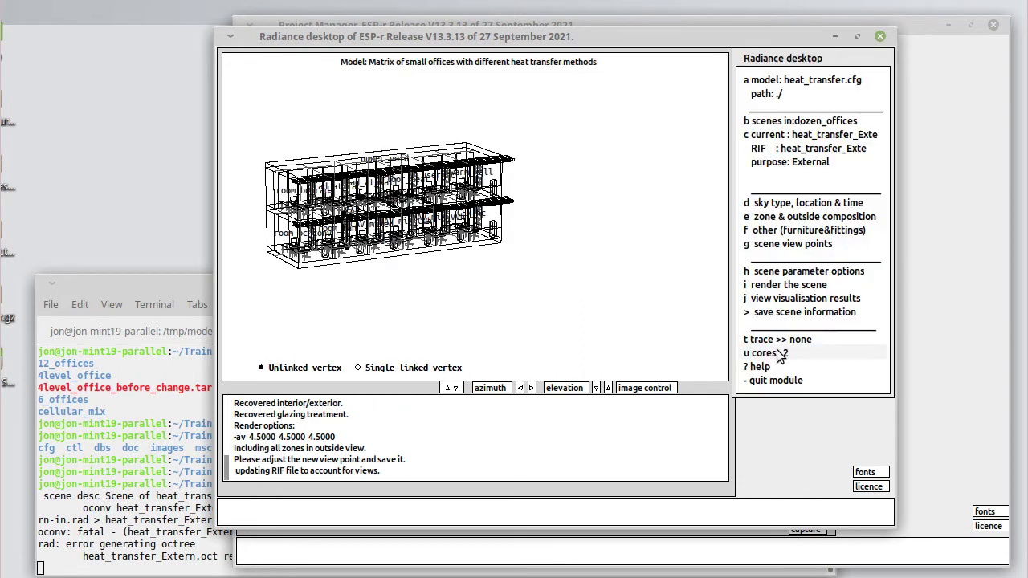
Set detail level to high with textures and image resolution to 1000 pixels
click(813, 275)
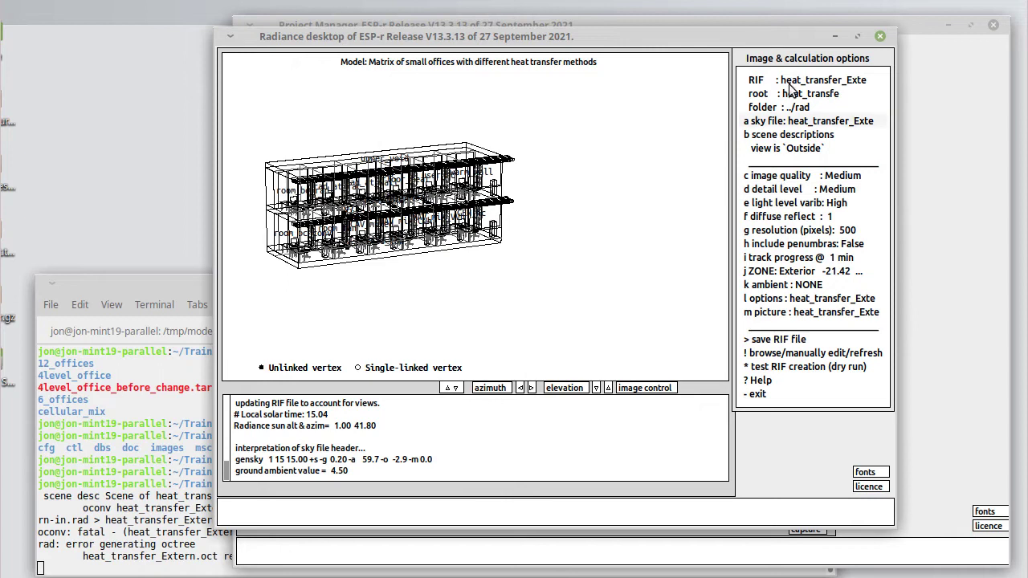
click(798, 190)
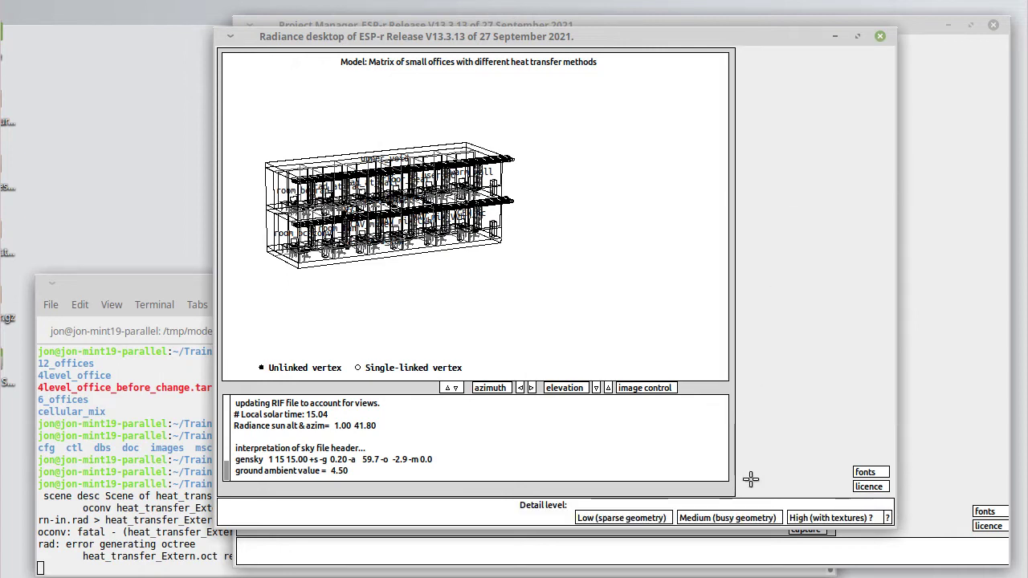
click(820, 518)
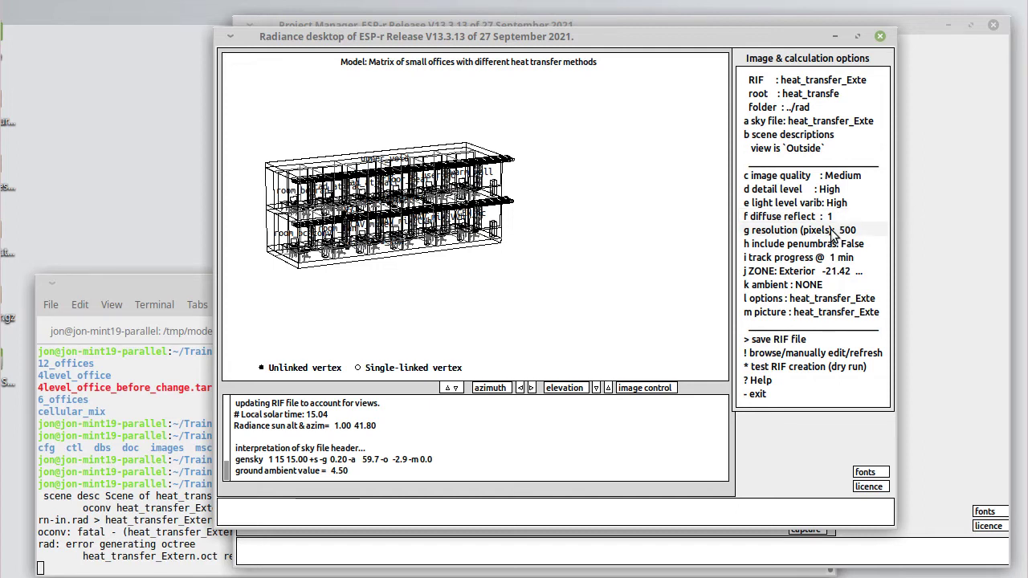
click(831, 230)
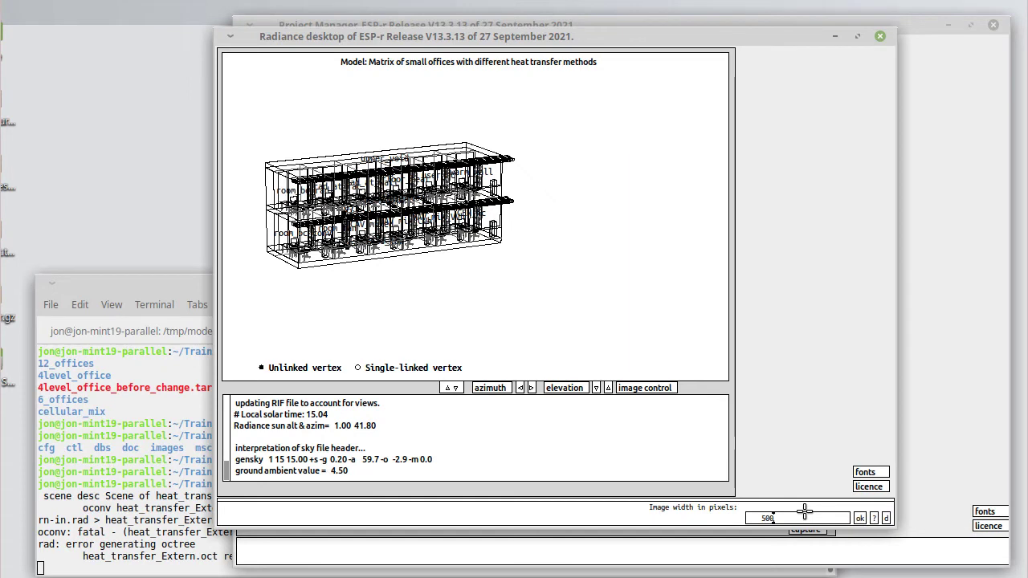
text(1000)
click(859, 518)
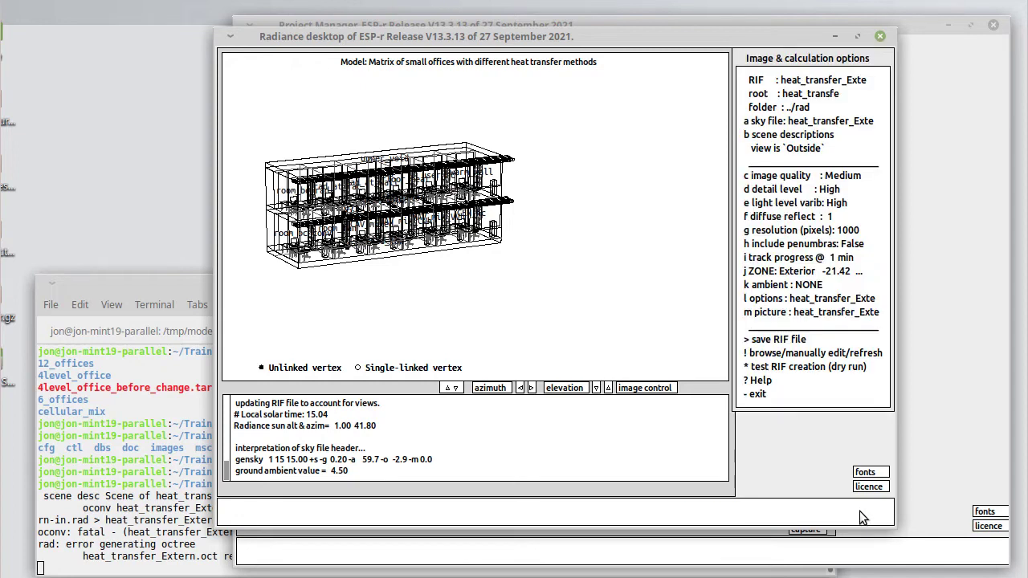
Include penumbras and save the scene as heat_transfer_Extern.rif
click(793, 244)
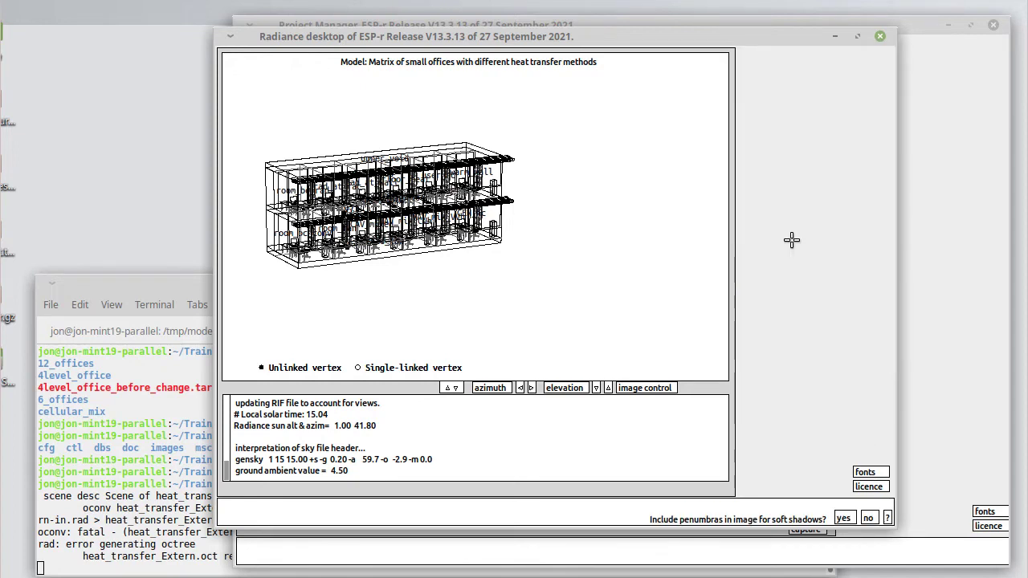
click(845, 518)
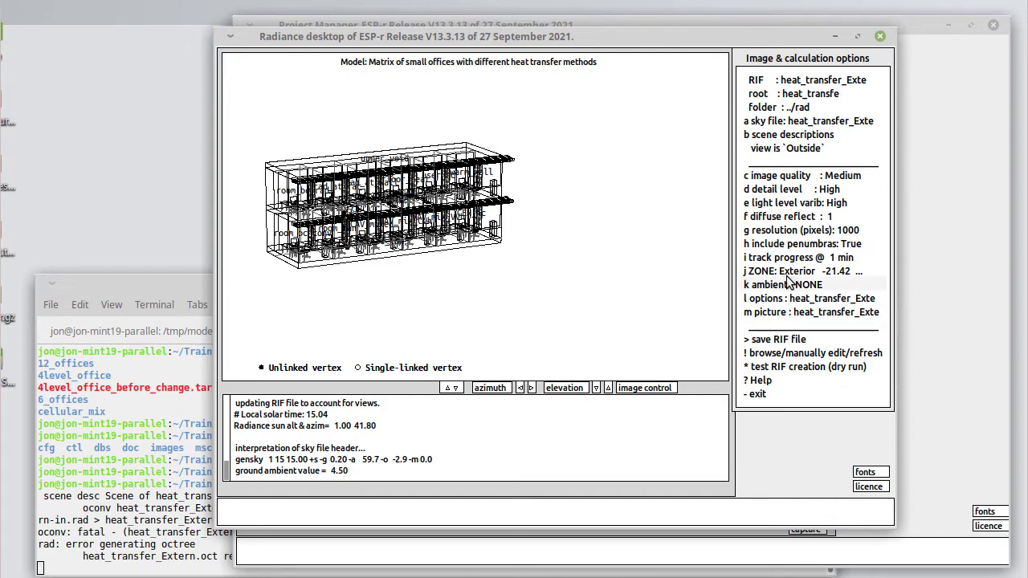
click(790, 340)
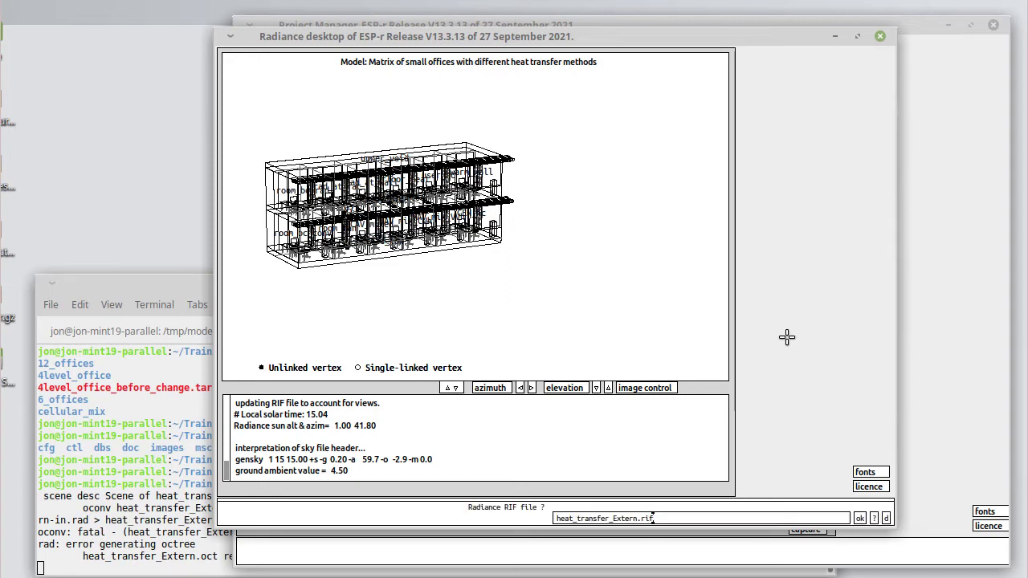
click(859, 517)
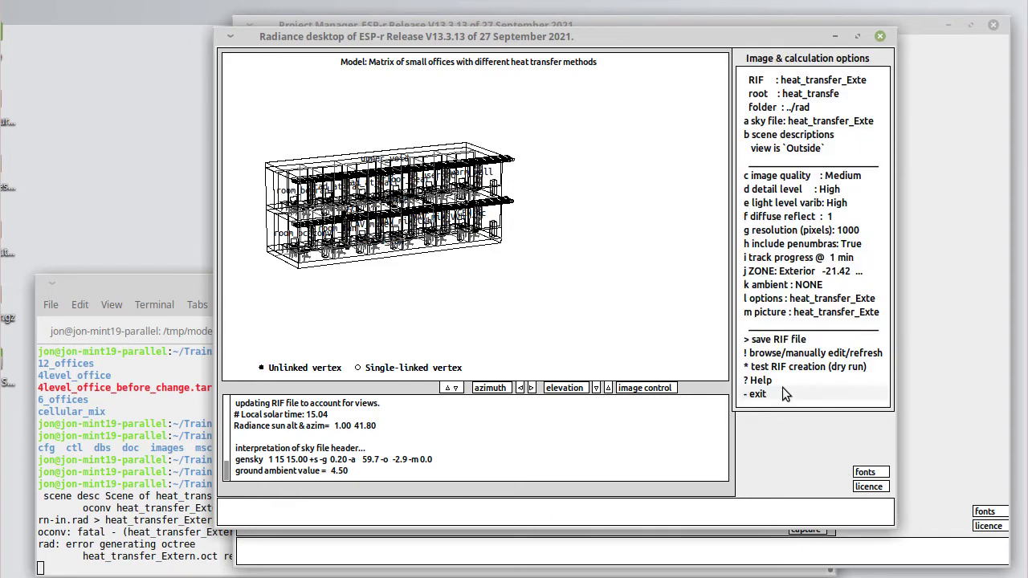
click(781, 390)
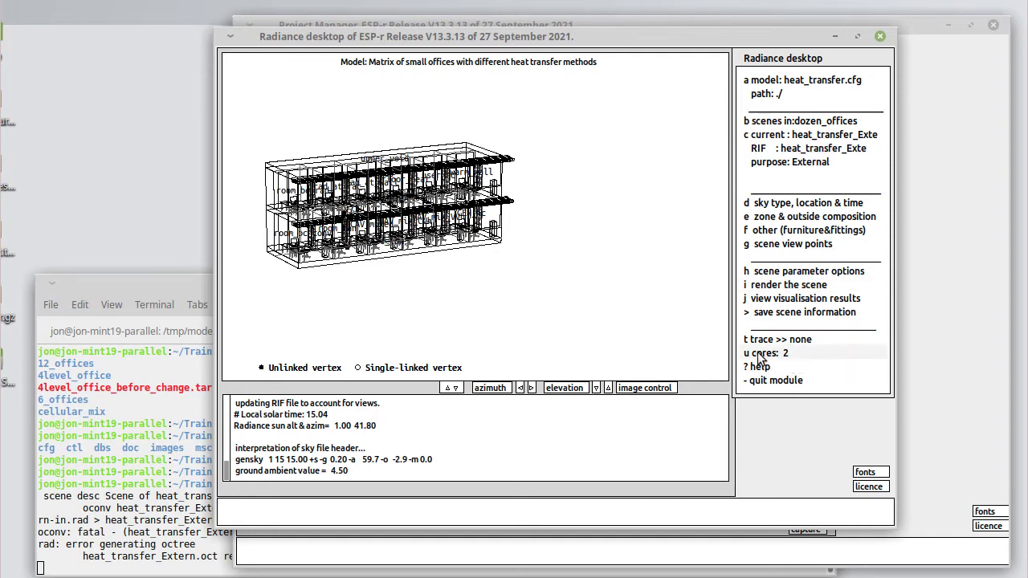
Render the initial view in standard colour, single time instance, to the screen
click(815, 284)
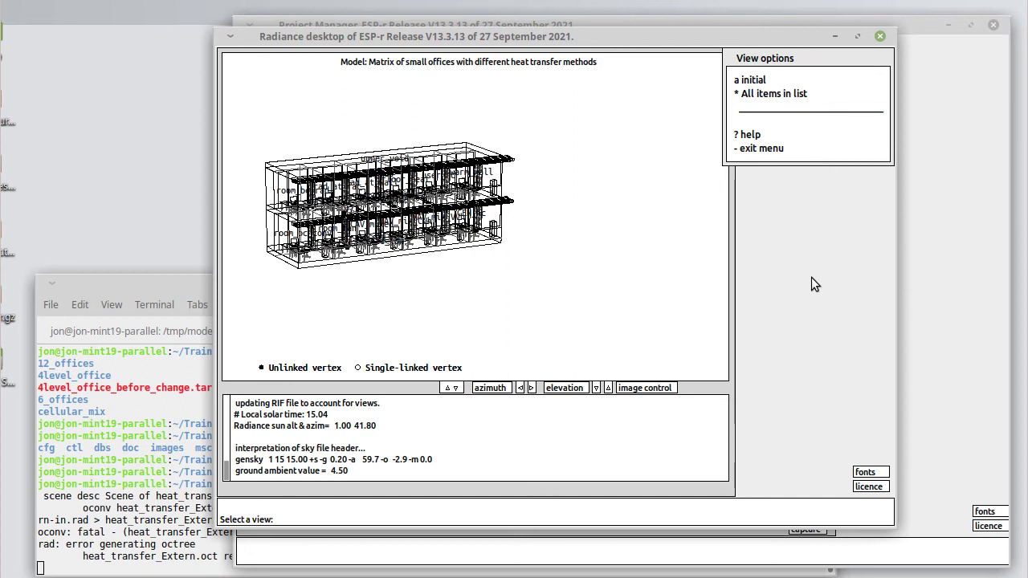
click(808, 76)
click(798, 149)
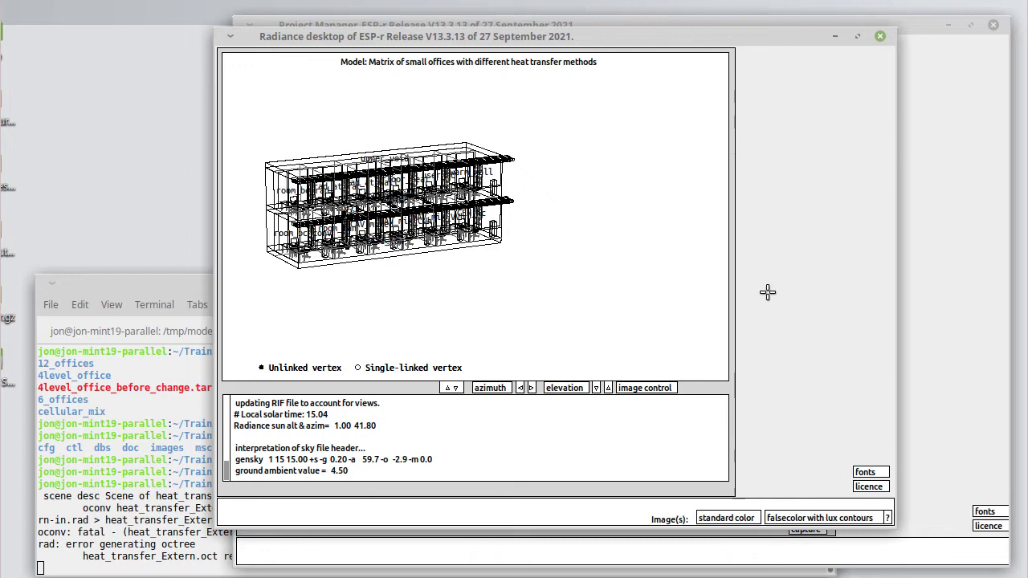
click(749, 516)
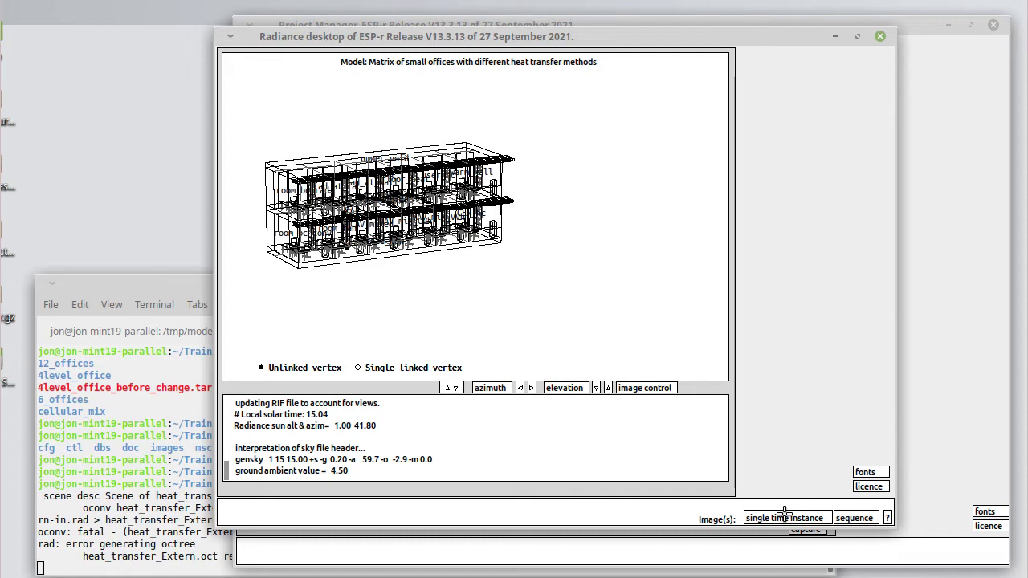
click(783, 514)
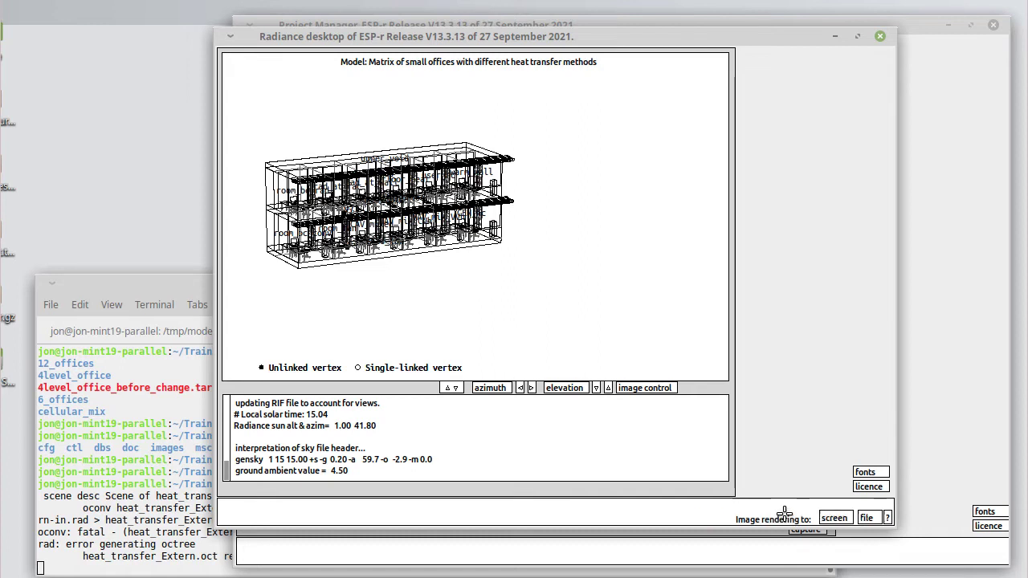
click(835, 514)
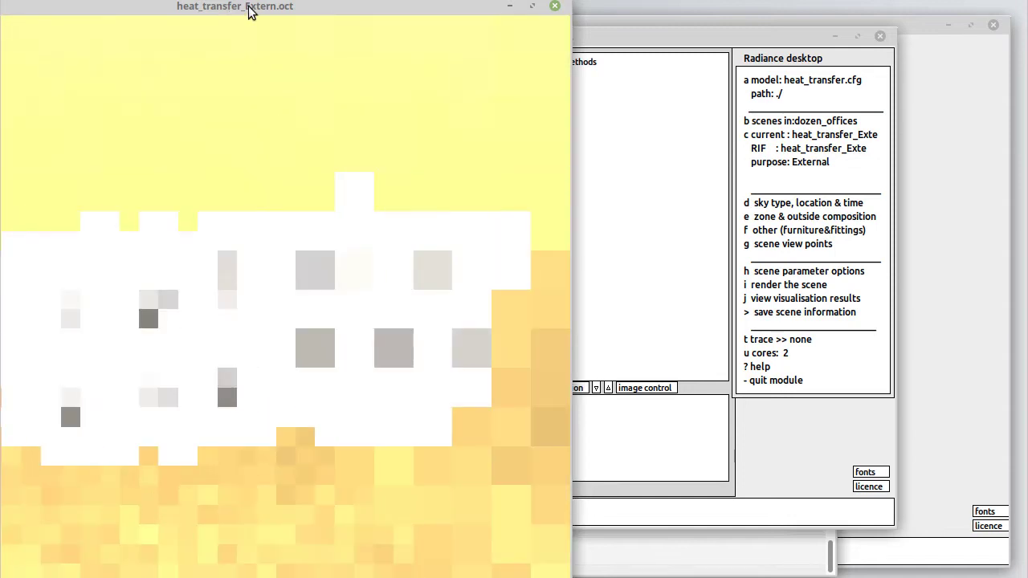
Reposition and shrink the preview window, then set its exposure to 1
drag(249, 15, 333, 16)
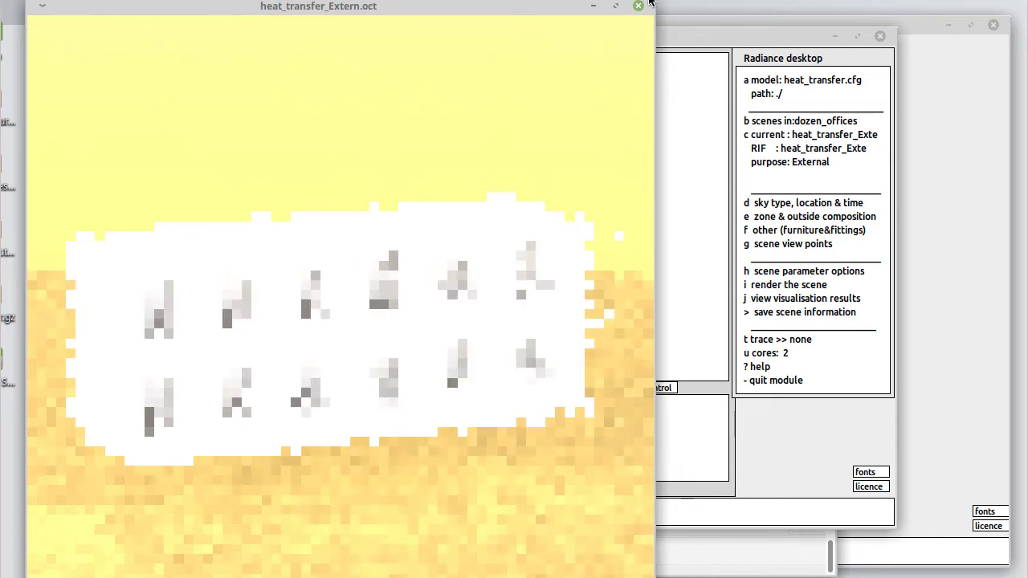
drag(647, 5, 607, 171)
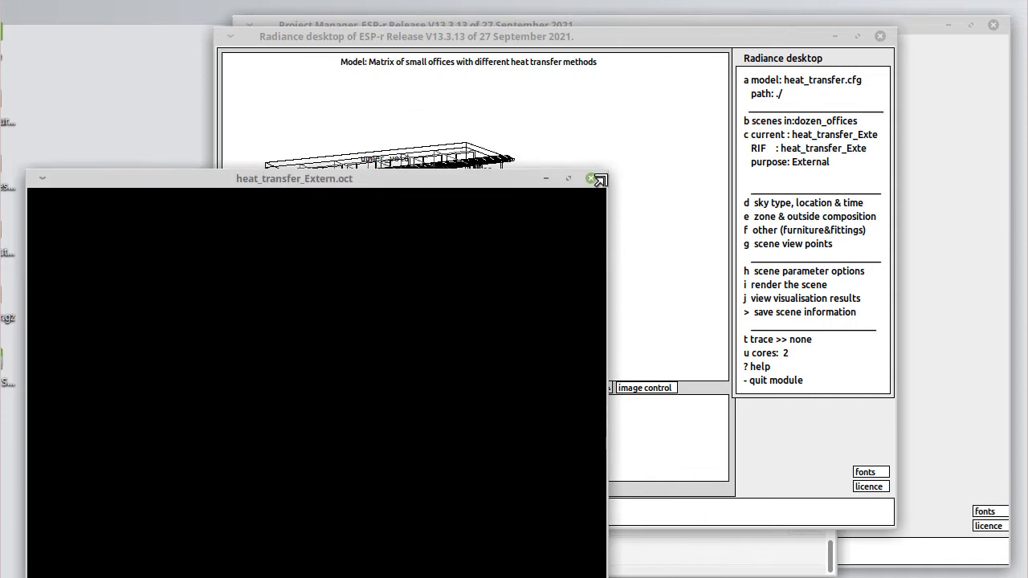
drag(473, 183, 493, 63)
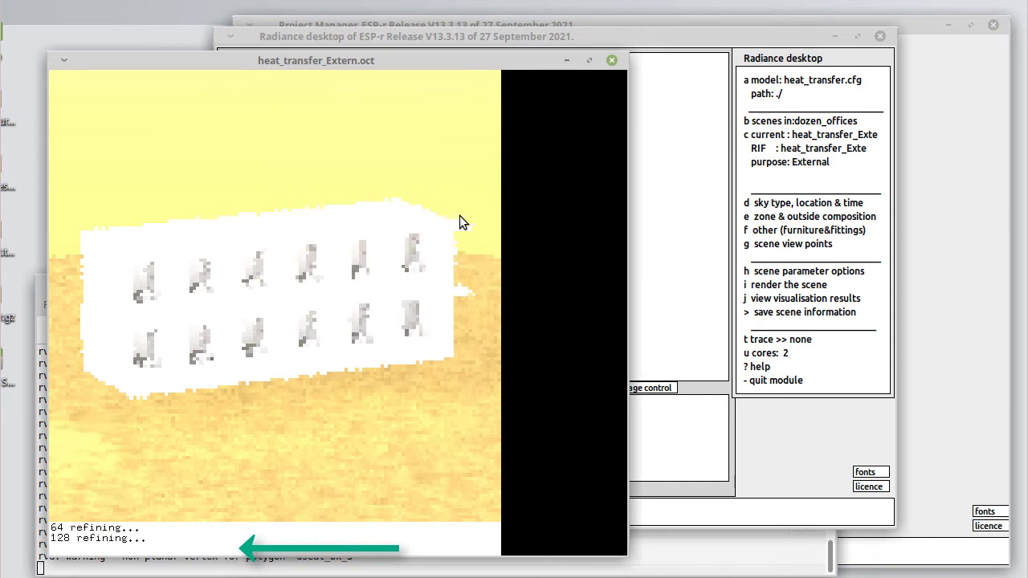
text(e -1)
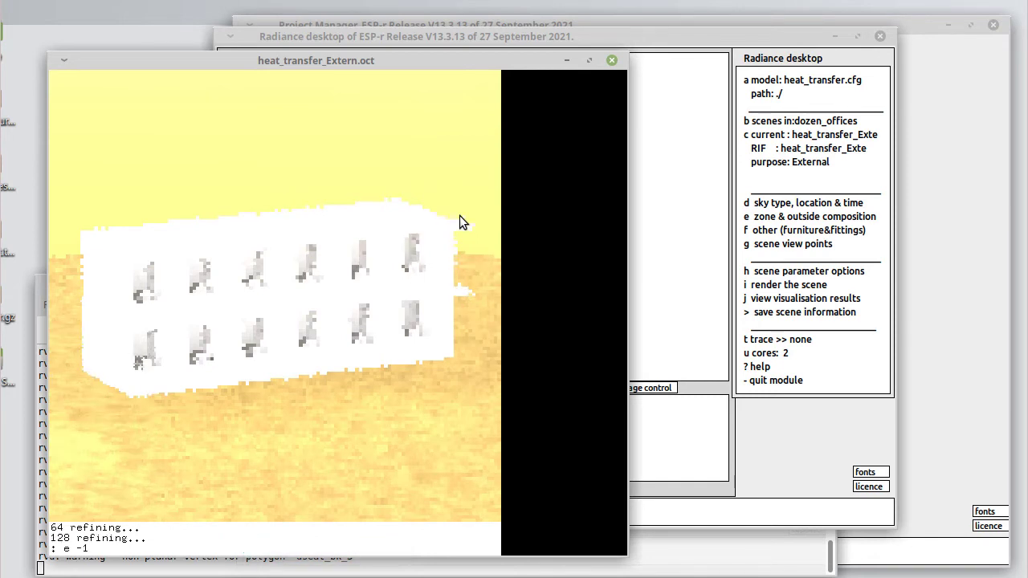
key(Return)
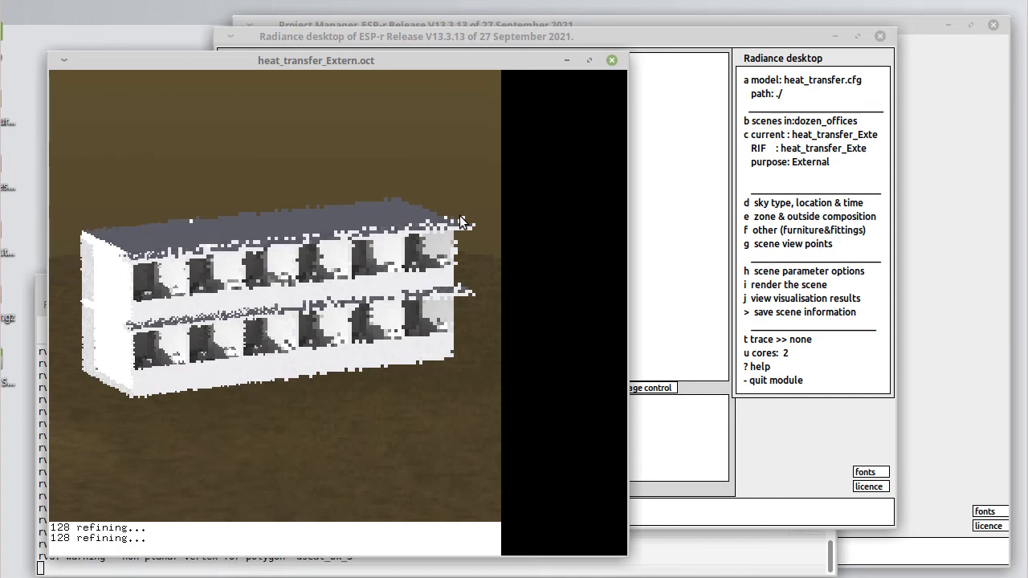
text(e)
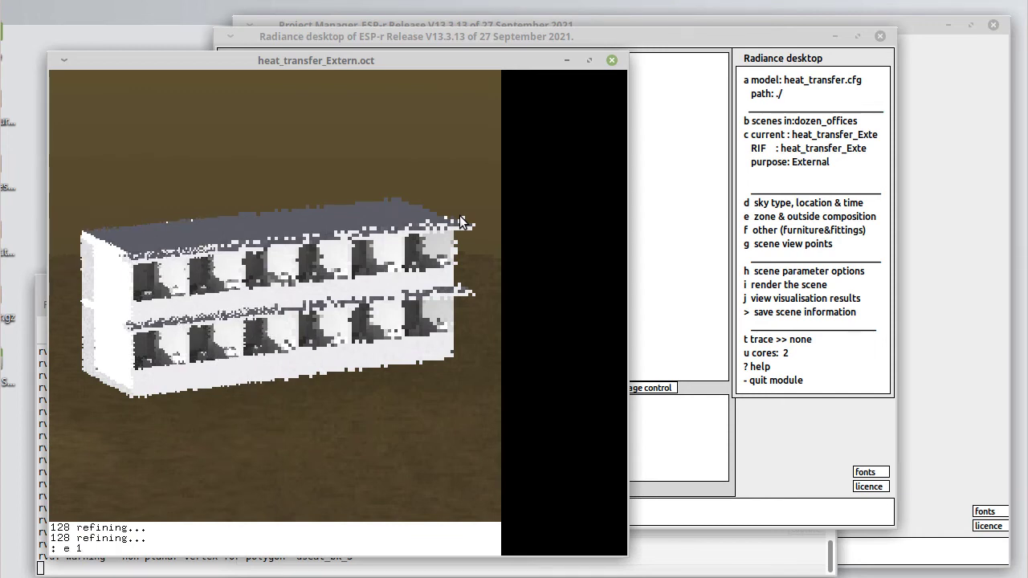
text( 1)
key(Return)
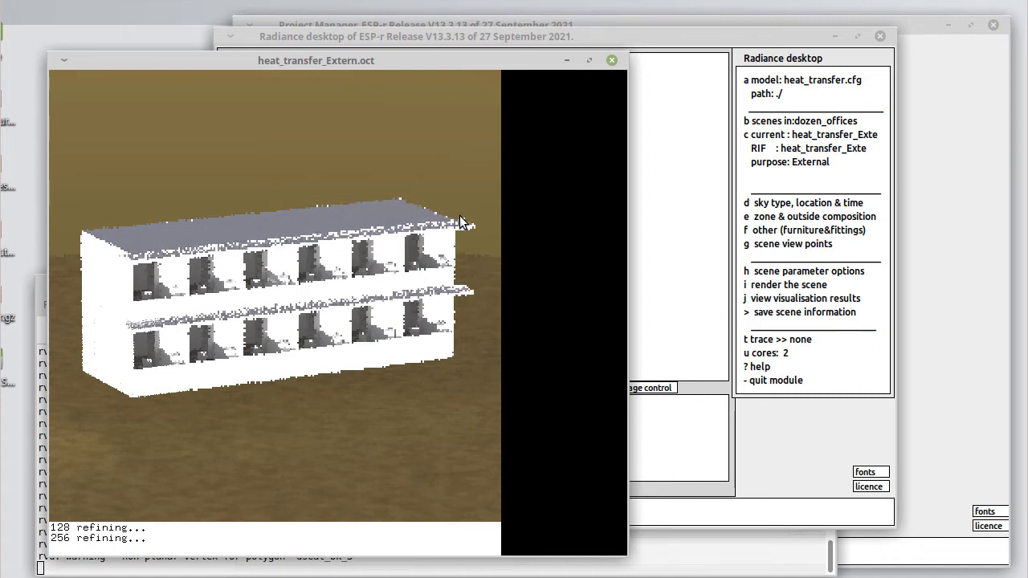
Keep the perspective type, view point and direction, and change the view size to 7 by 4
text(v)
key(Return)
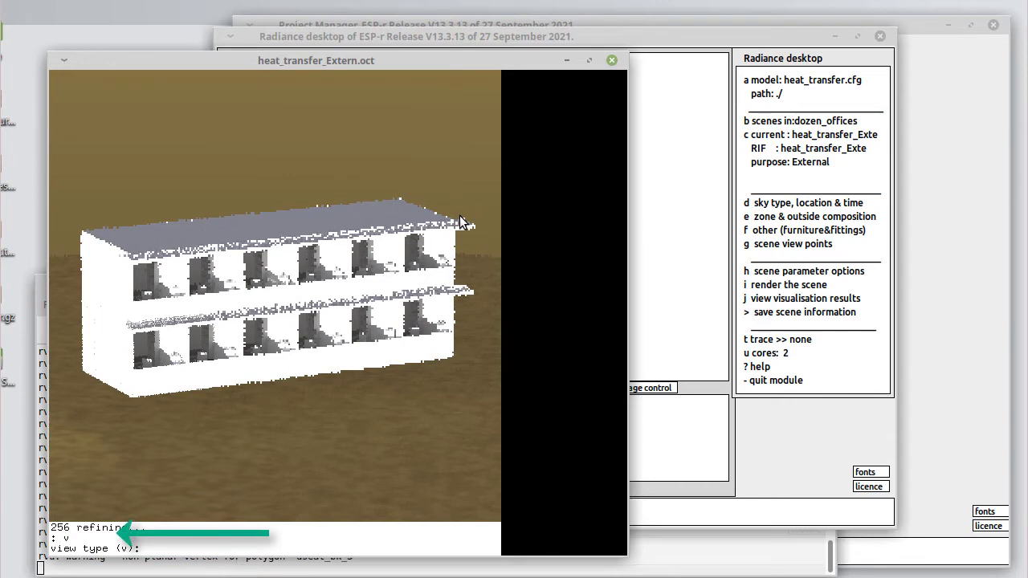
key(Return)
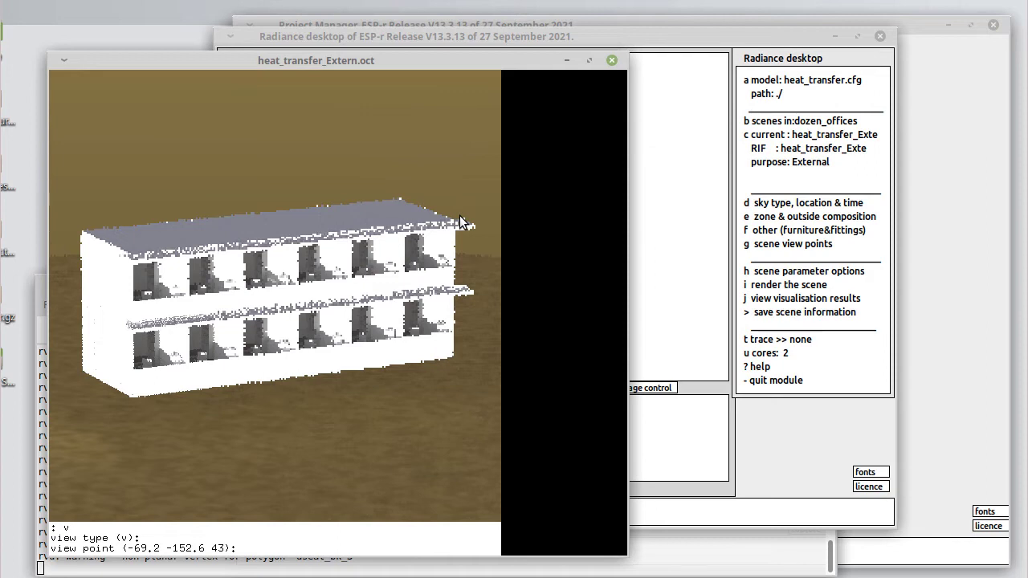
key(Return)
key(Return)
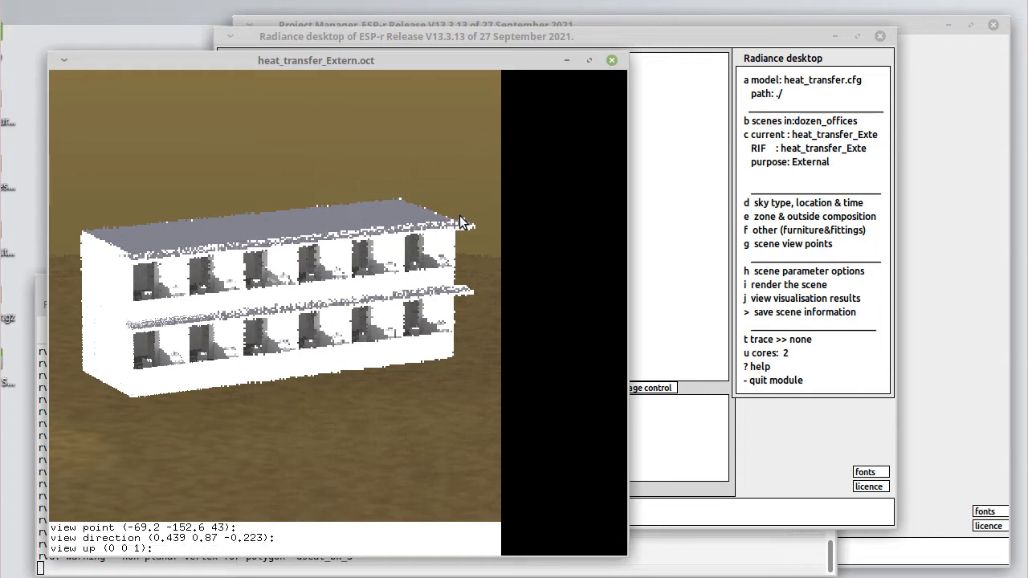
key(Return)
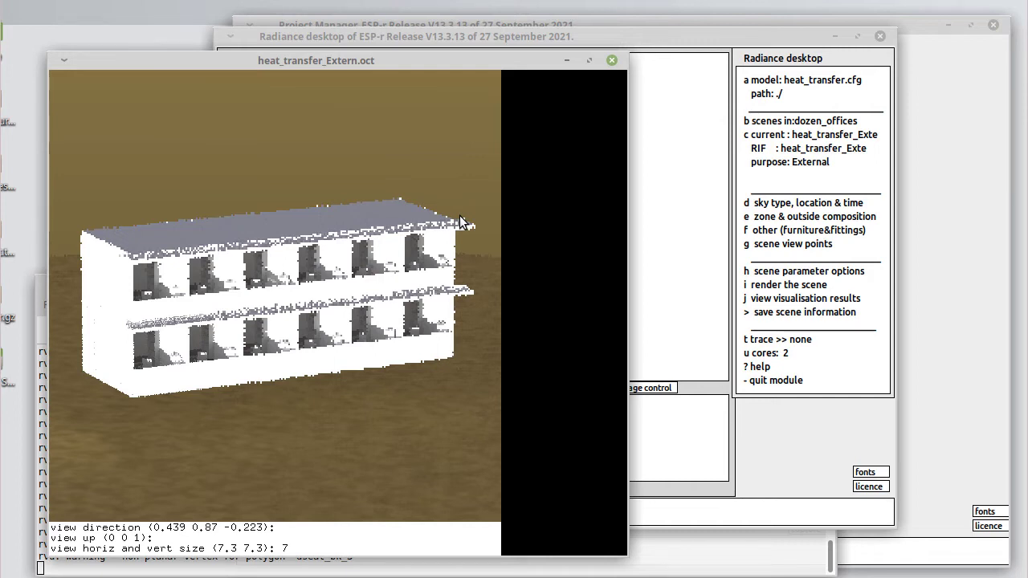
text(4)
key(Return)
key(Return)
key(Return)
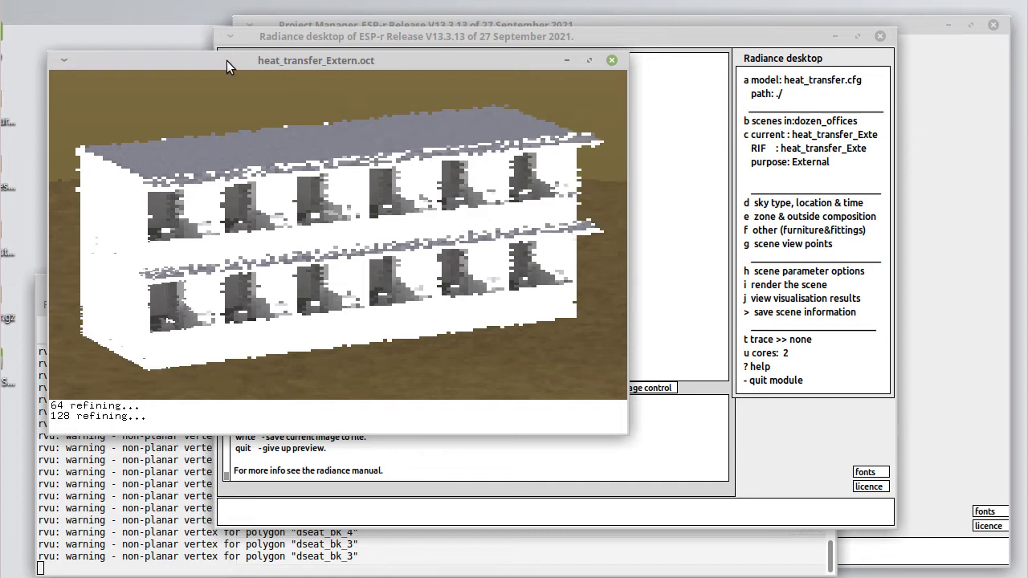
Set the preview view point to 9 -60 3.6 with view direction 0 1 0
drag(234, 70, 266, 89)
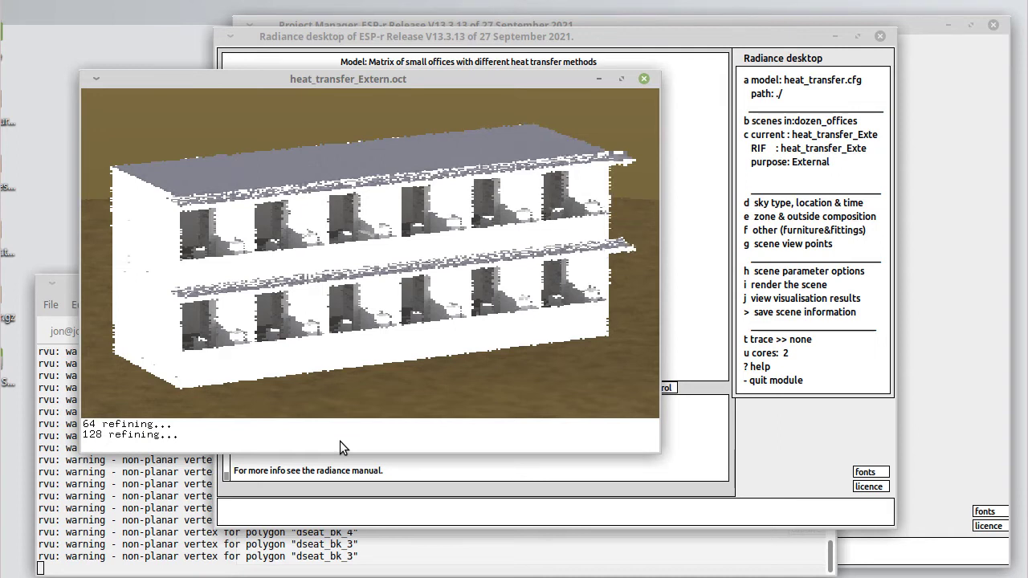
text(v)
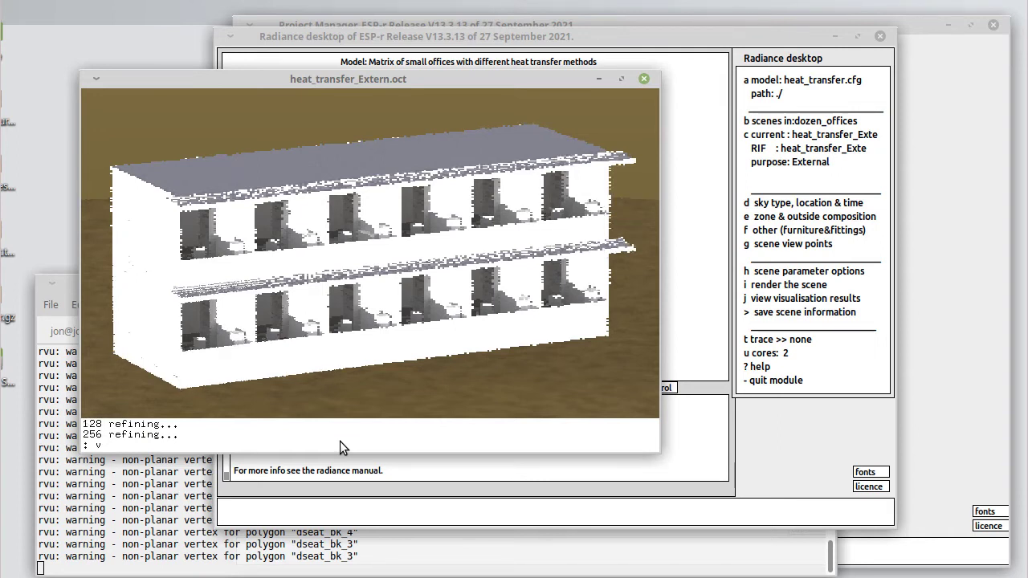
key(Return)
key(Return)
text(9 -60)
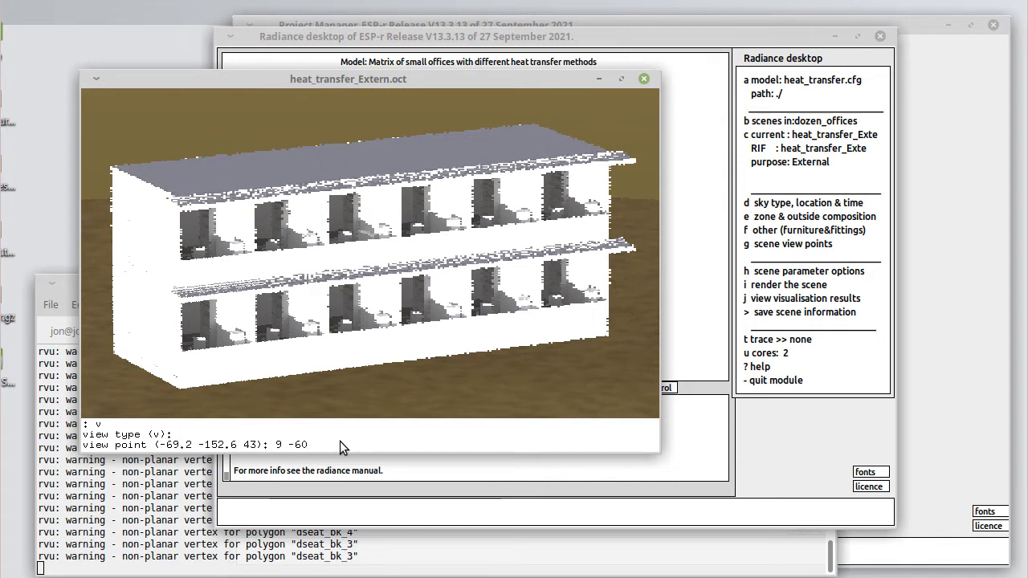
text( 3.6)
key(Return)
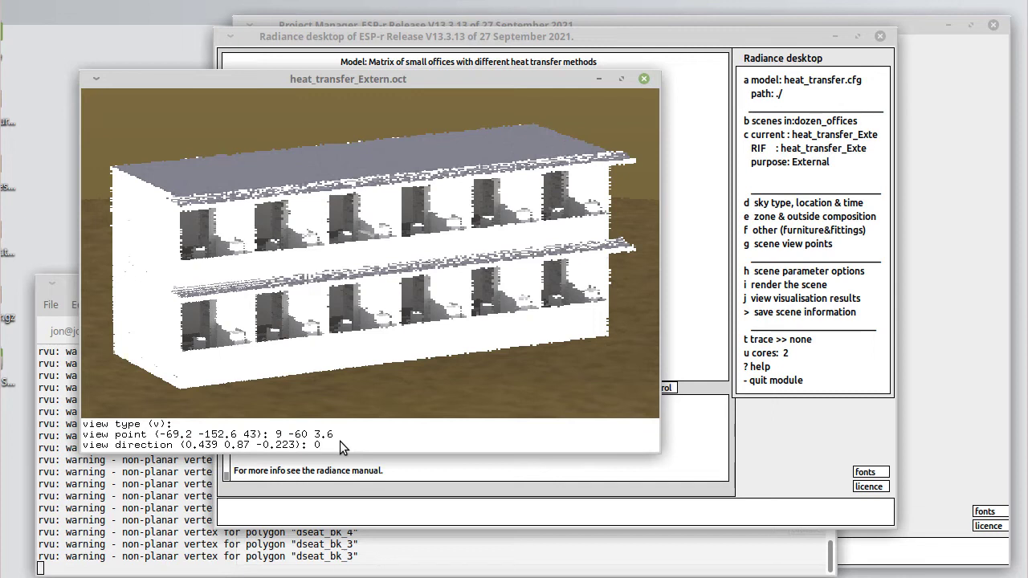
text(1)
text( 0)
key(Return)
key(Return)
key(Return)
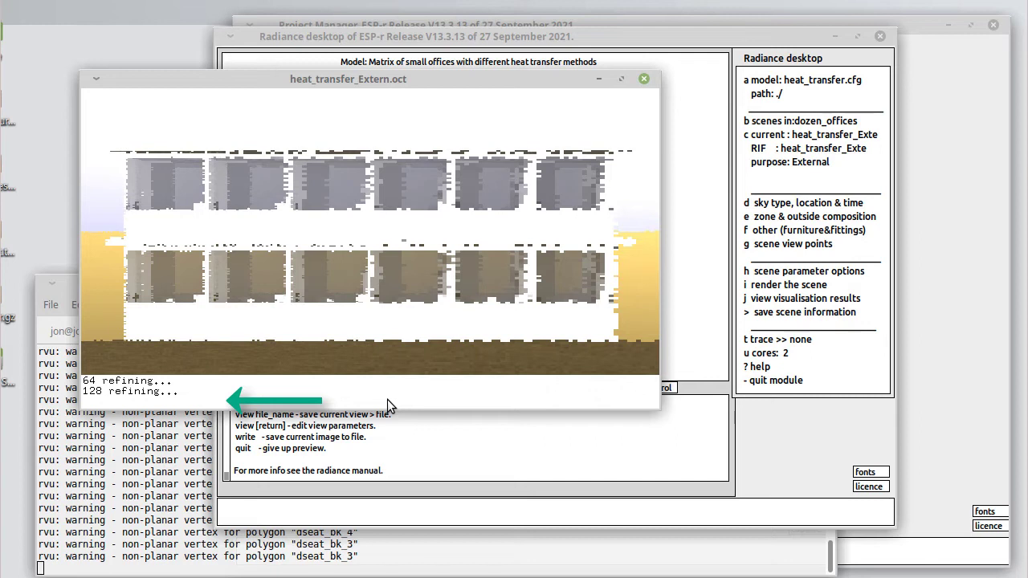
Save the view as front.vew and set clipping planes to 60.1 fore and 200 aft
text(view front)
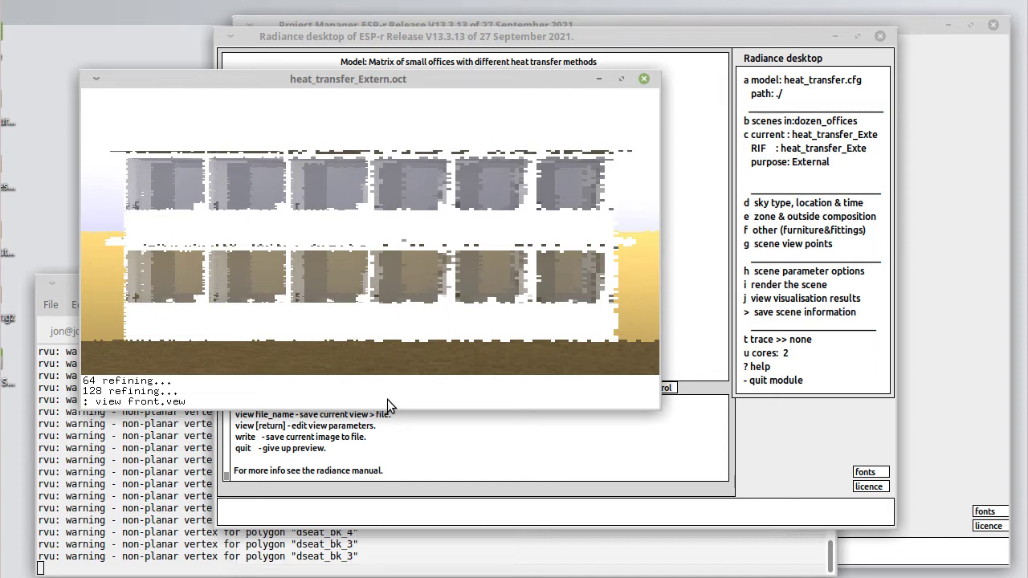
text(.vew)
key(Return)
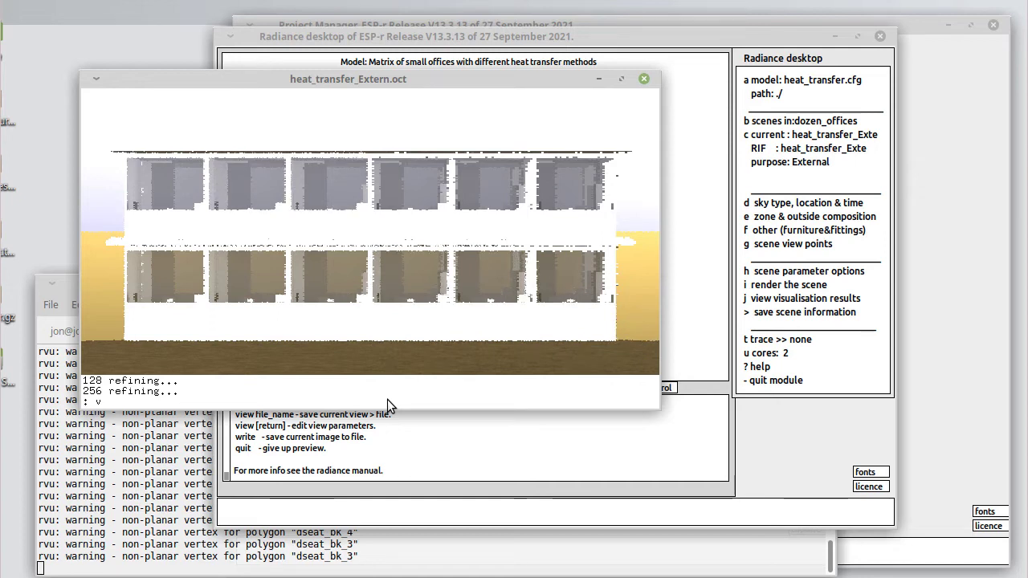
key(Return)
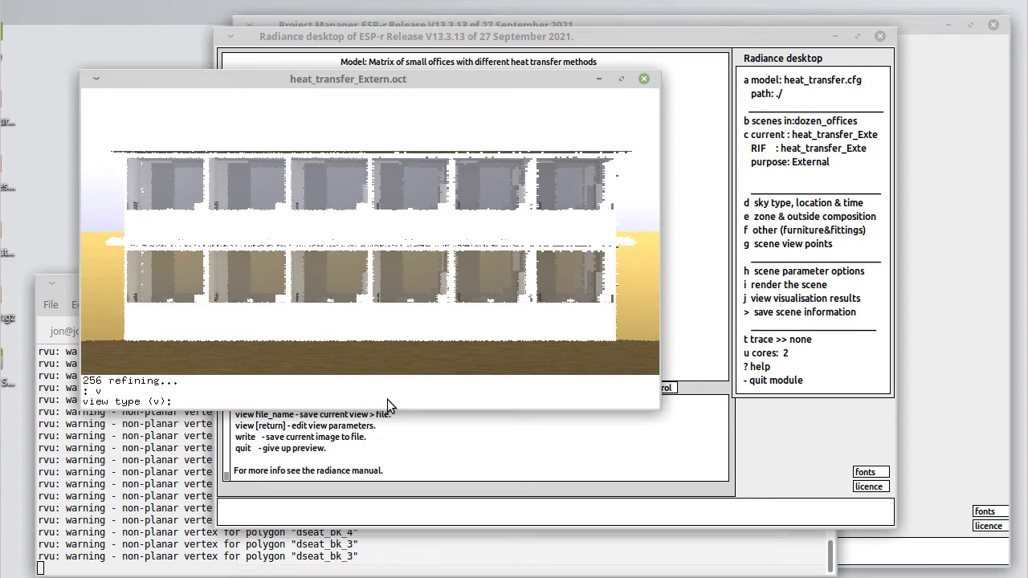
key(Return)
key(Return)
key(Return)
key(Return)
key(Return)
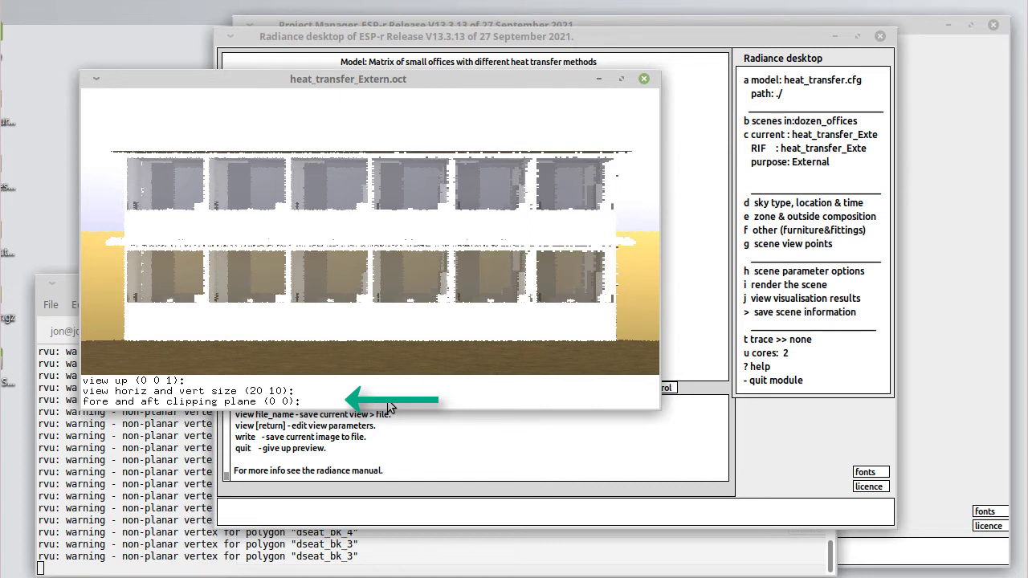
text(60.1)
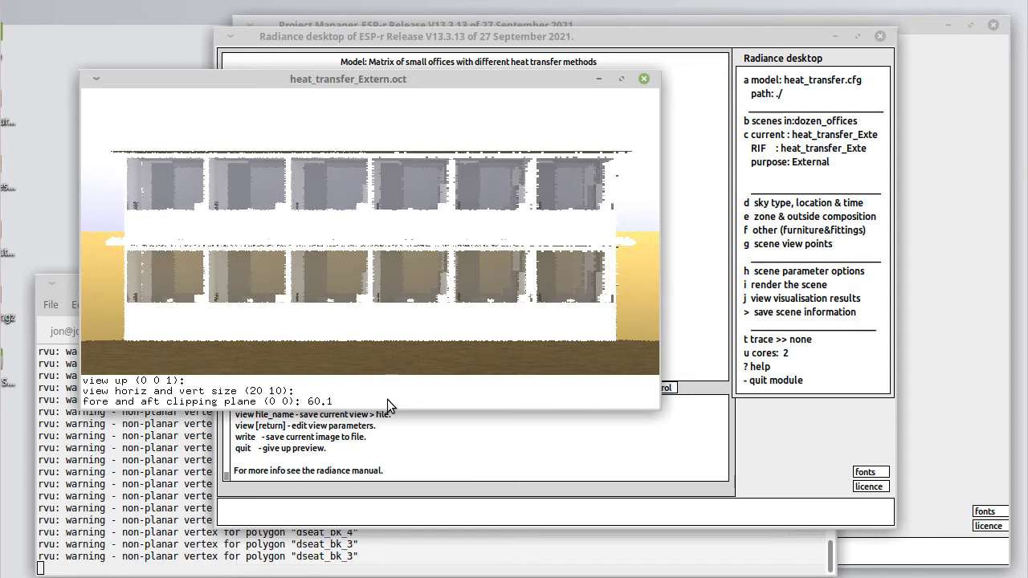
text( 200)
key(Return)
key(Return)
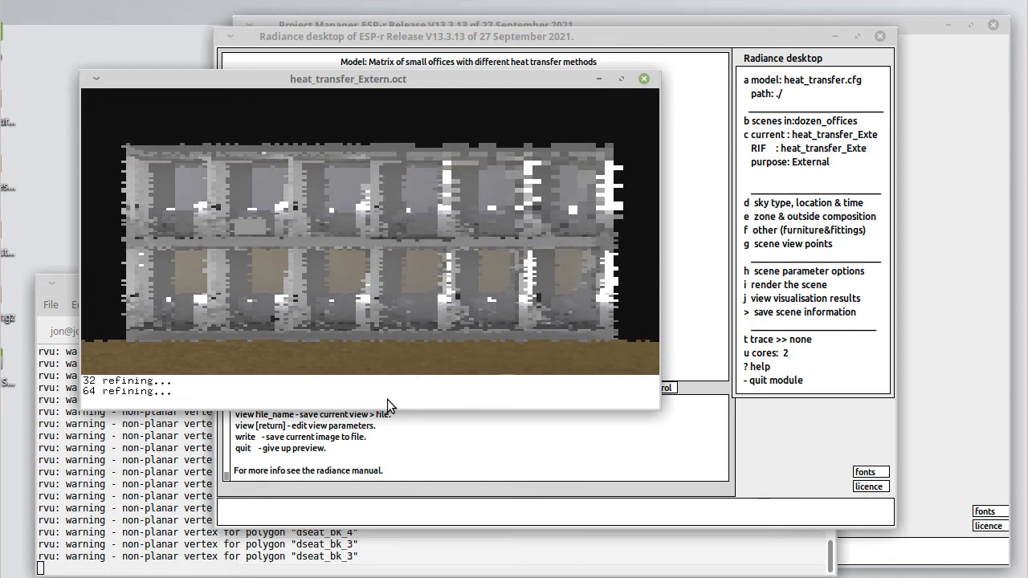
Raise the rvu preview exposure, save the view as frontcut.vew, and quit rvu
text(e 1)
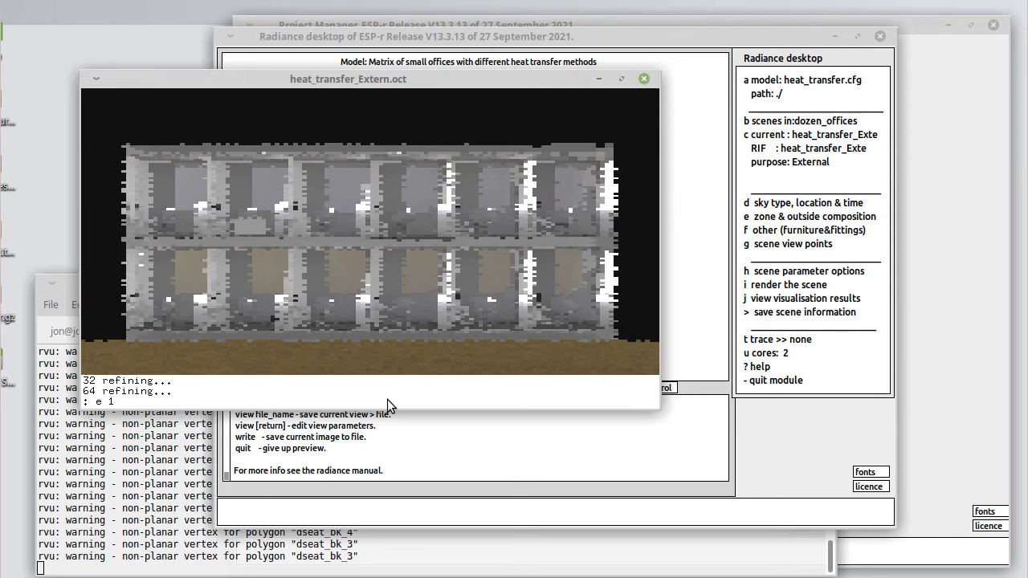
key(Return)
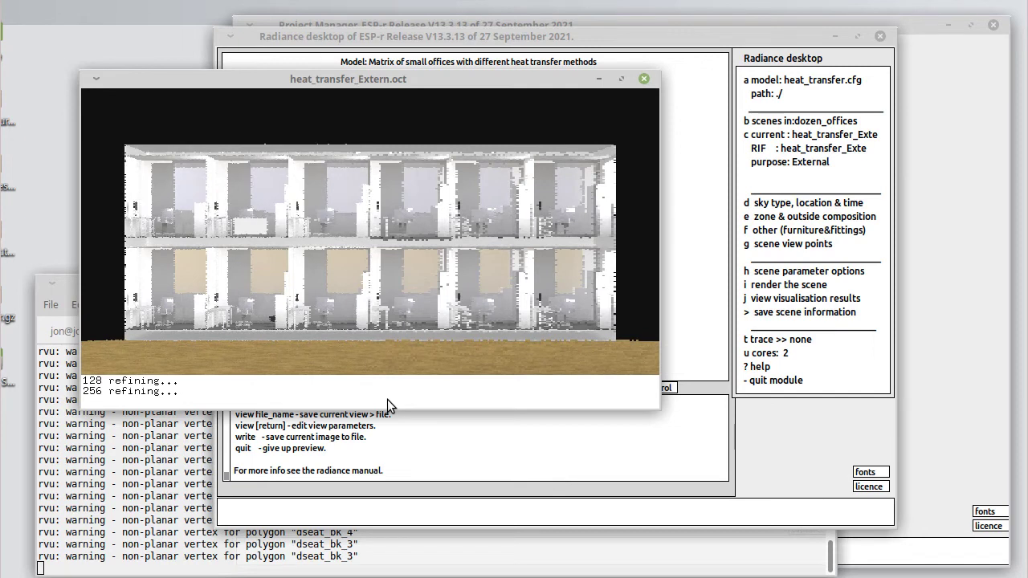
text(view frontcut)
key(Return)
text(view)
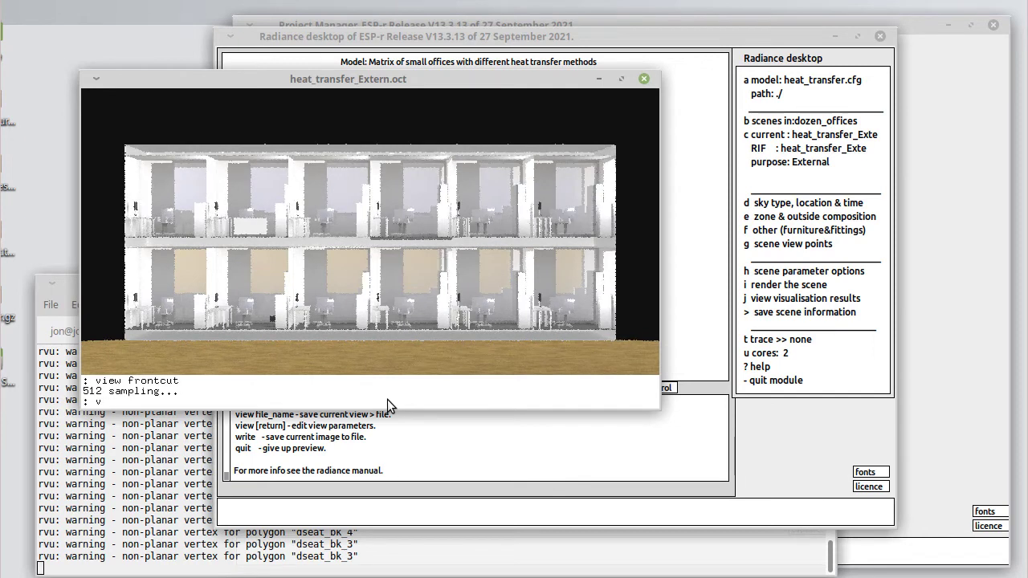
text( frontcut.vew)
key(Return)
text(q)
key(Return)
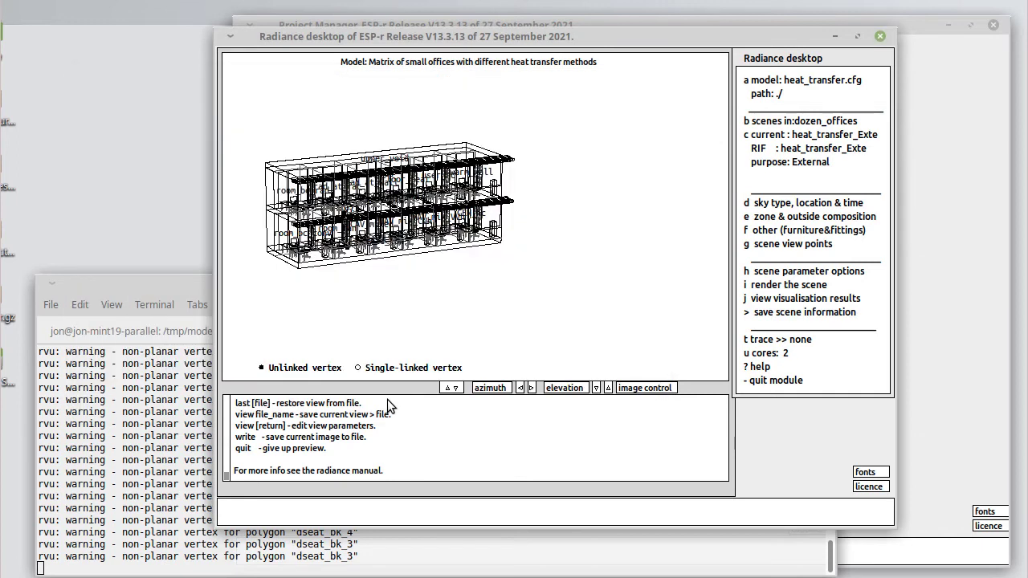
Set diffuse reflection to include diffuse daylight and resave heat_transfer_Extern.rif
click(789, 271)
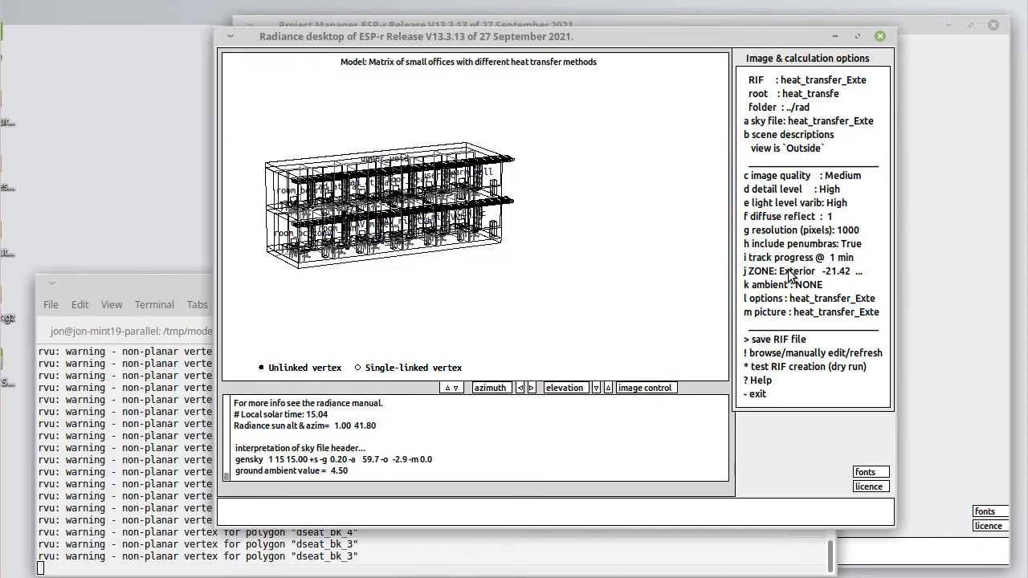
click(795, 217)
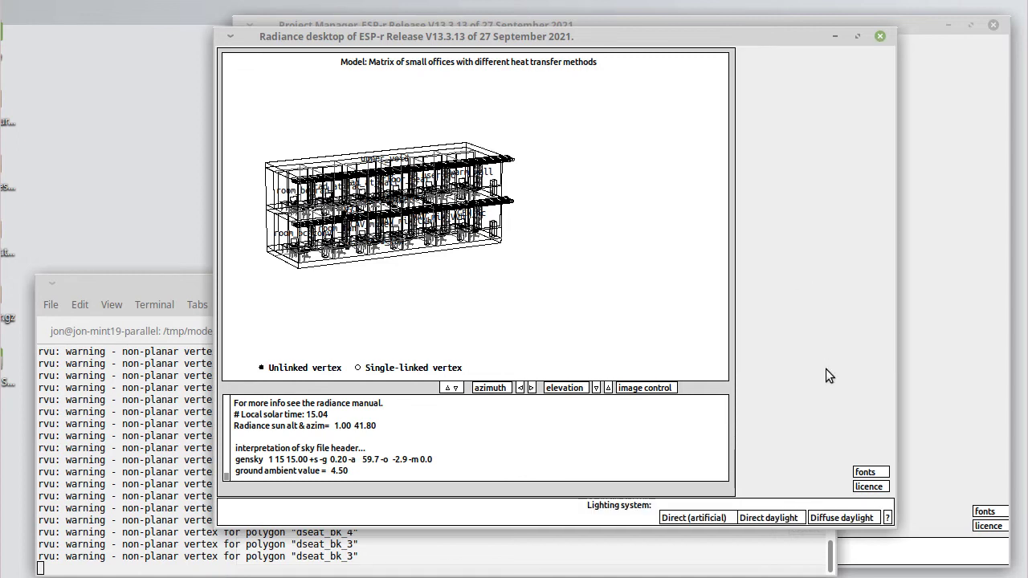
click(850, 516)
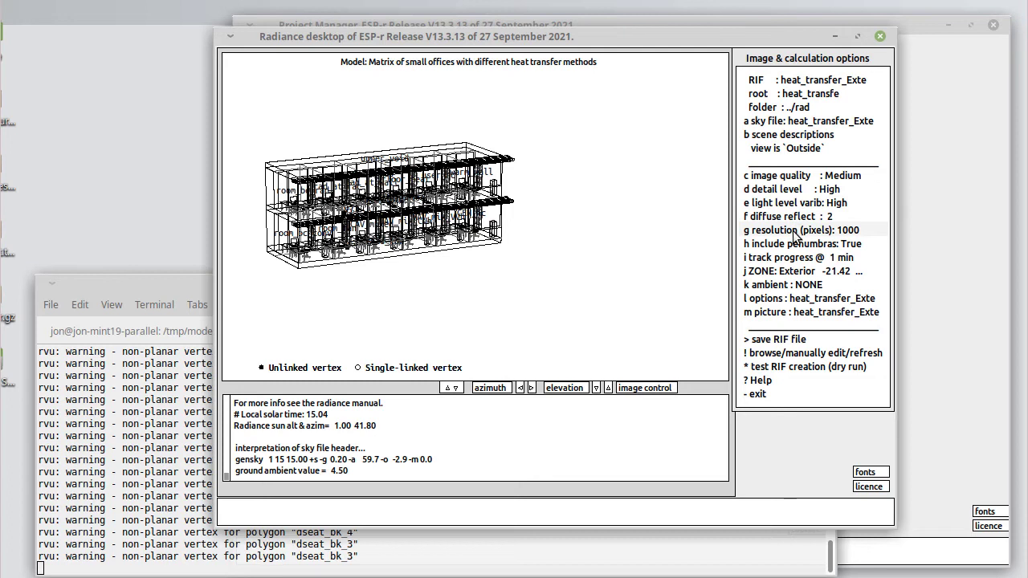
click(767, 339)
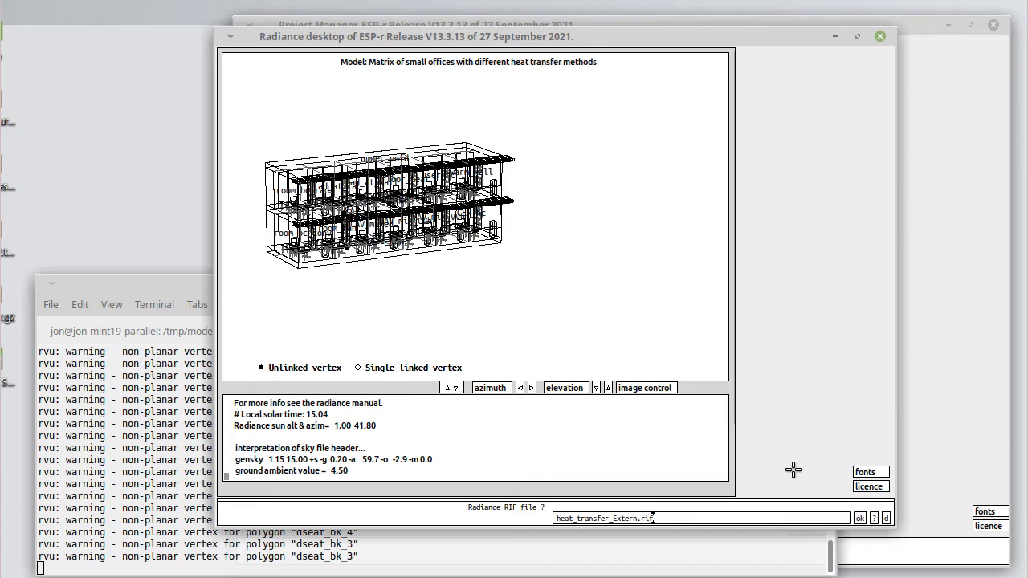
click(860, 516)
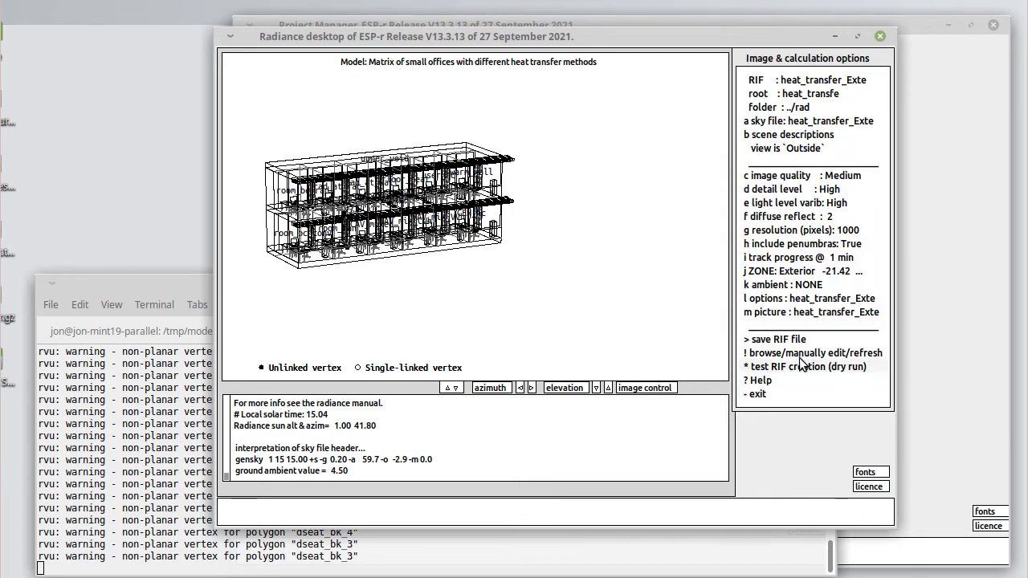
click(770, 394)
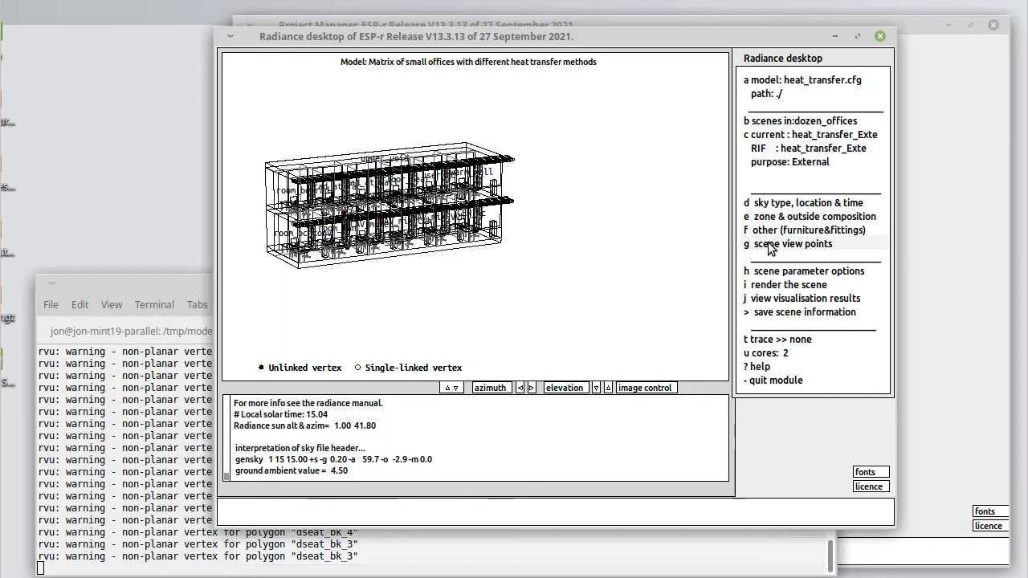
Run ls in the rad folder and select the frontcut.vew and front.vew file names
click(146, 421)
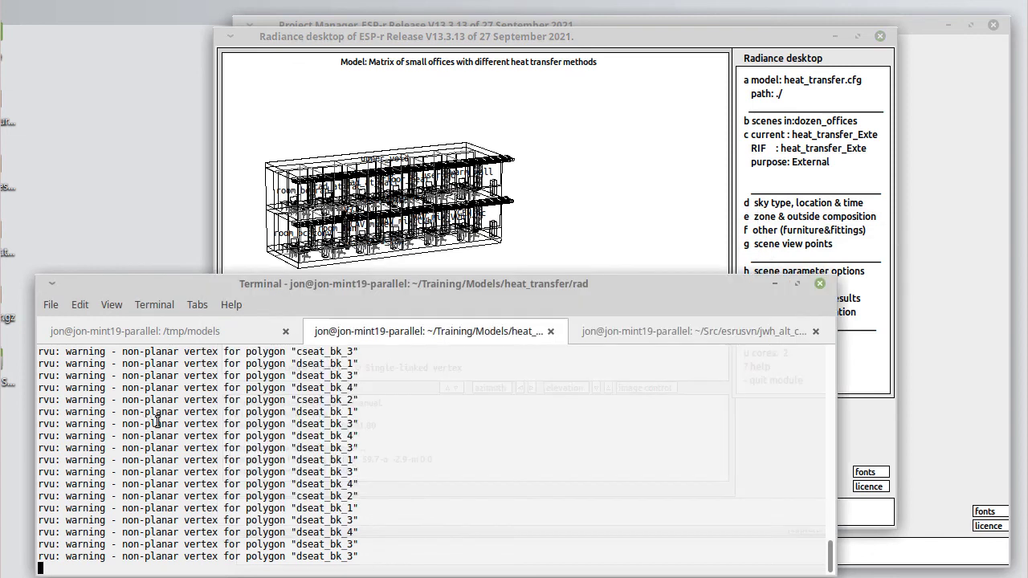
key(Return)
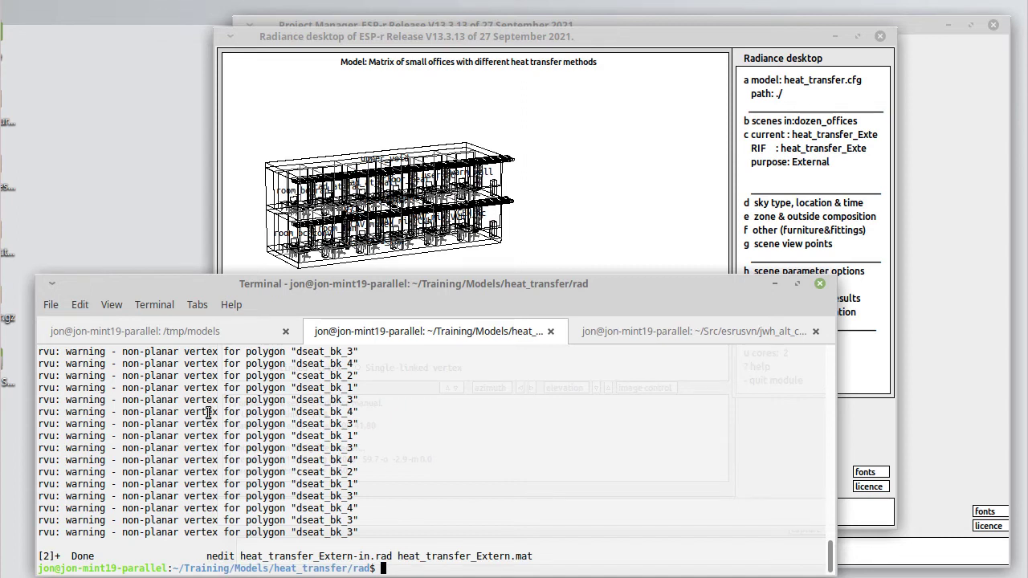
text(ls)
key(Return)
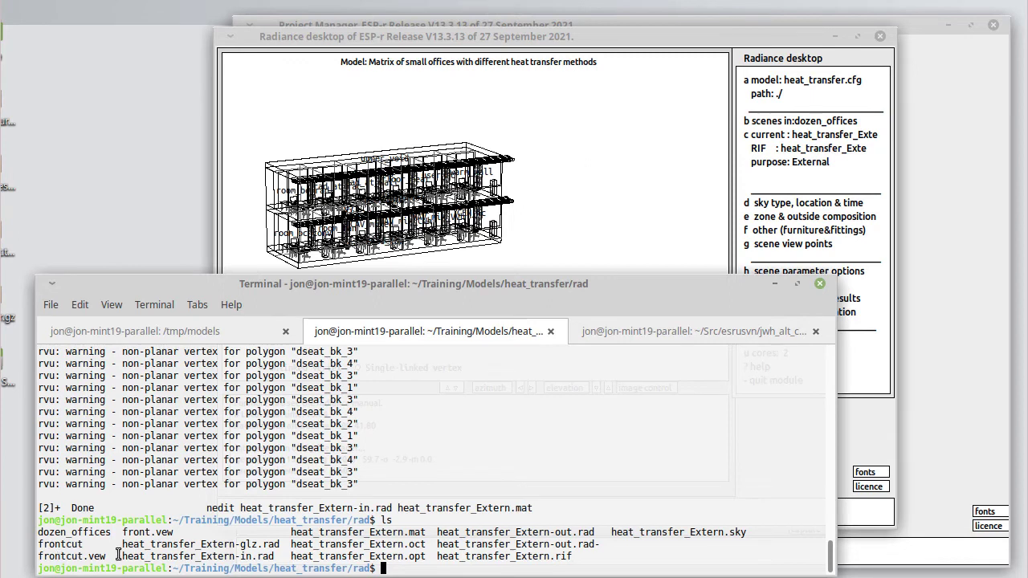
double_click(72, 555)
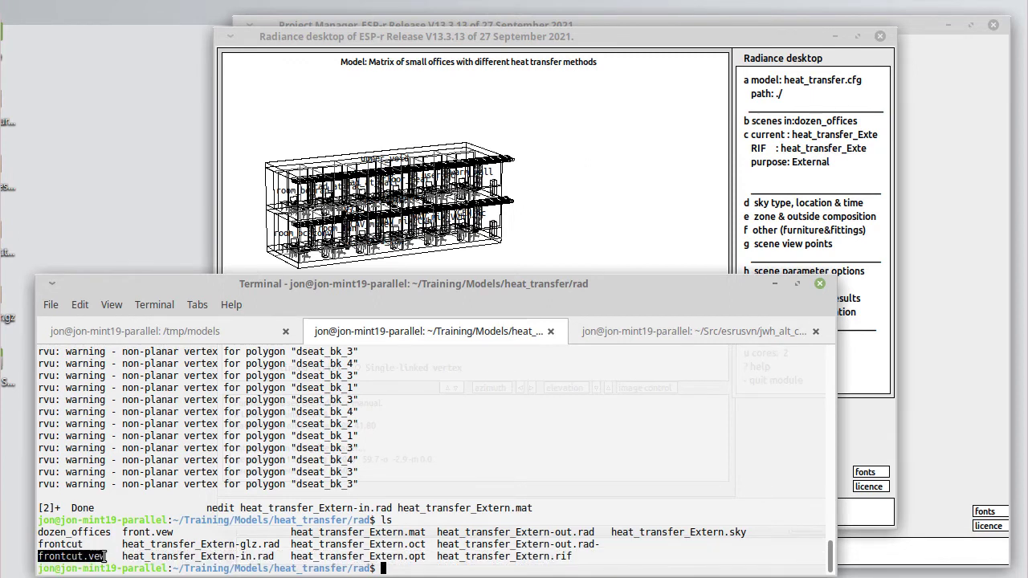
drag(122, 531, 173, 532)
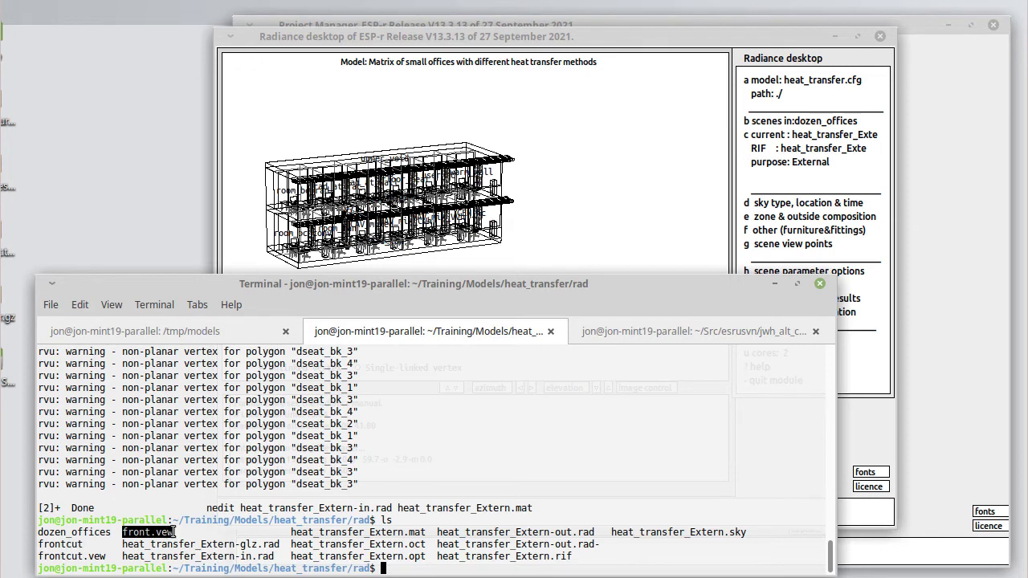
Import the ../rad/front.vew view file as a new viewpoint named front
click(586, 36)
click(778, 241)
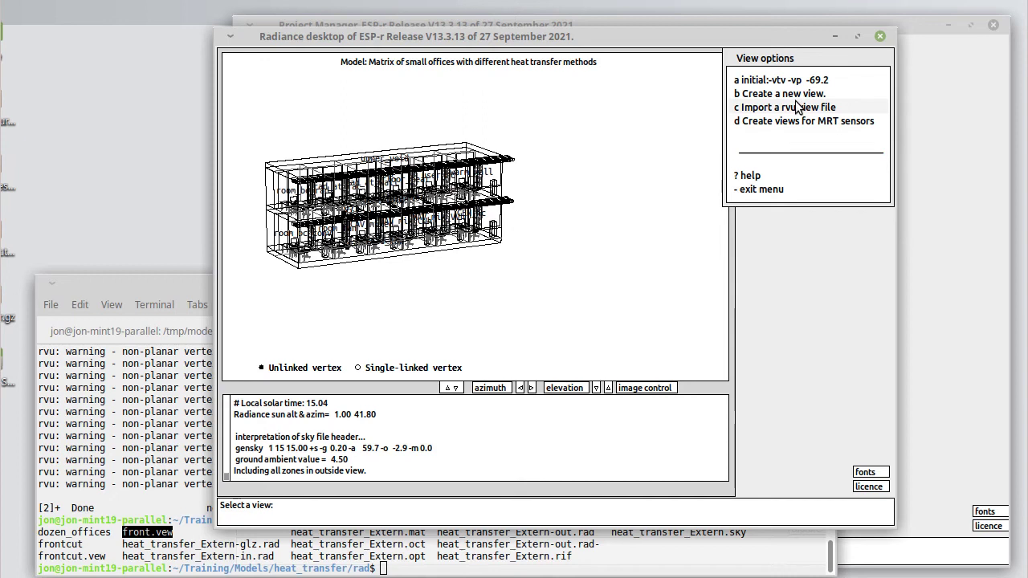
click(798, 106)
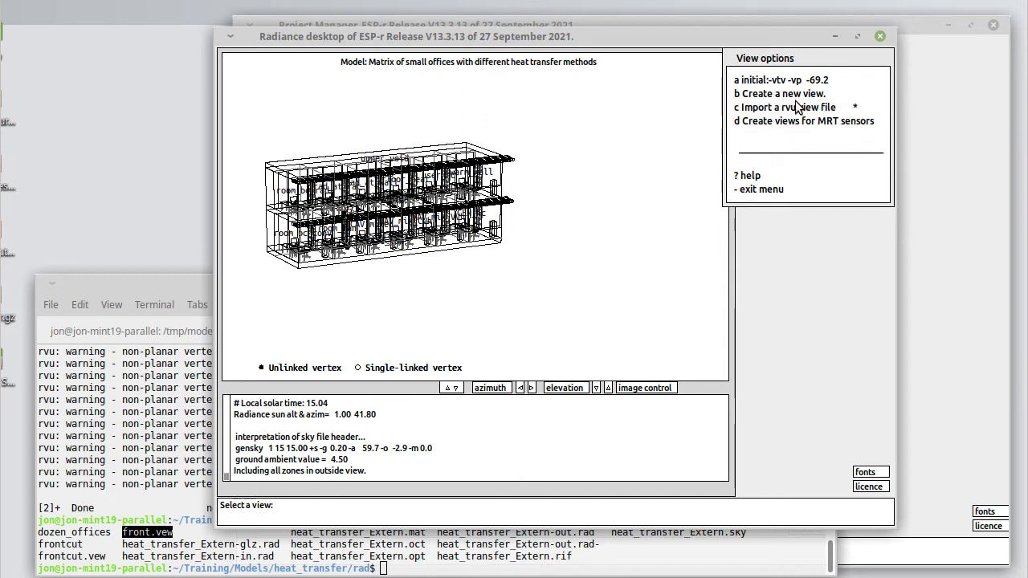
click(764, 190)
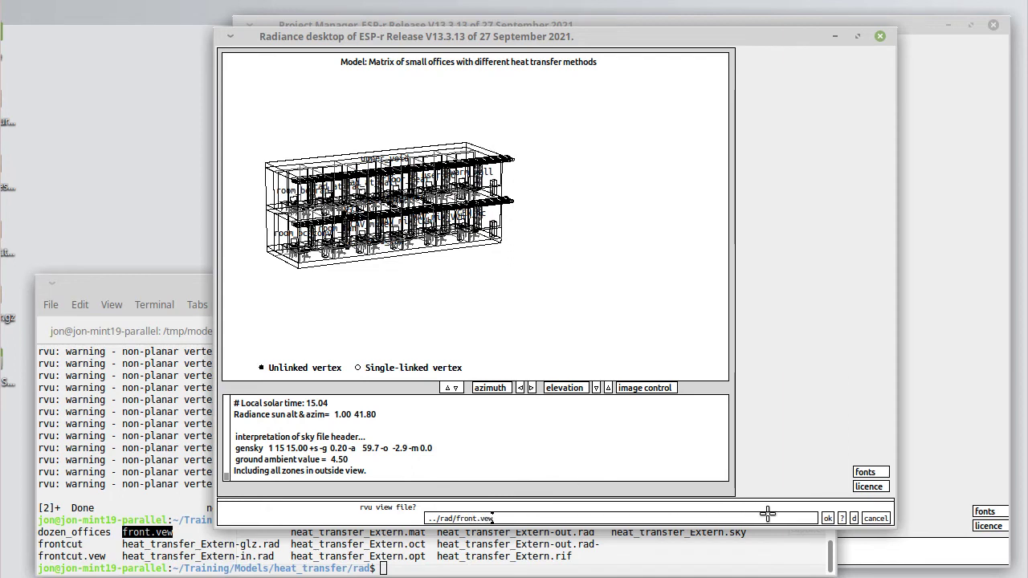
click(827, 517)
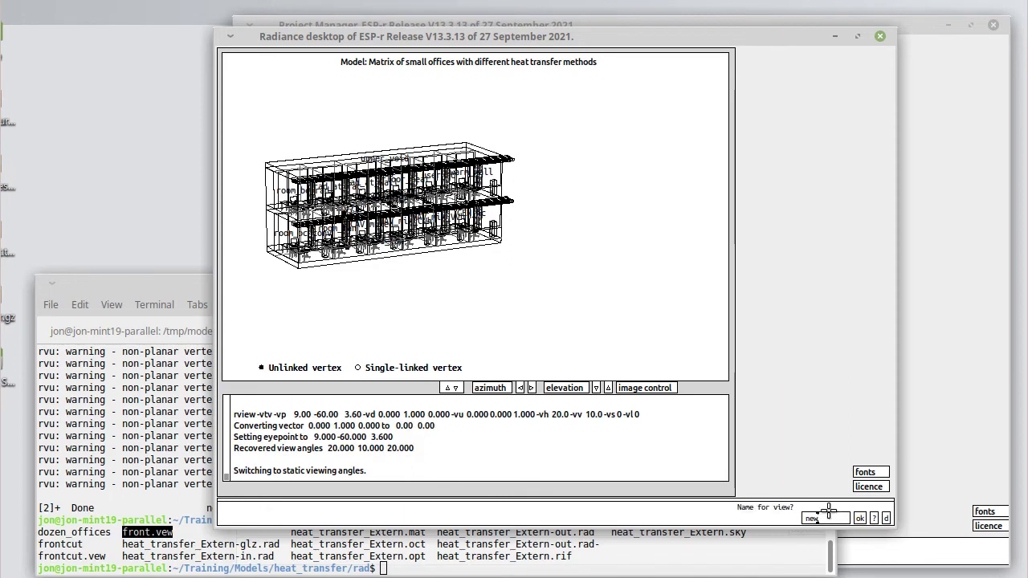
text(front)
click(859, 517)
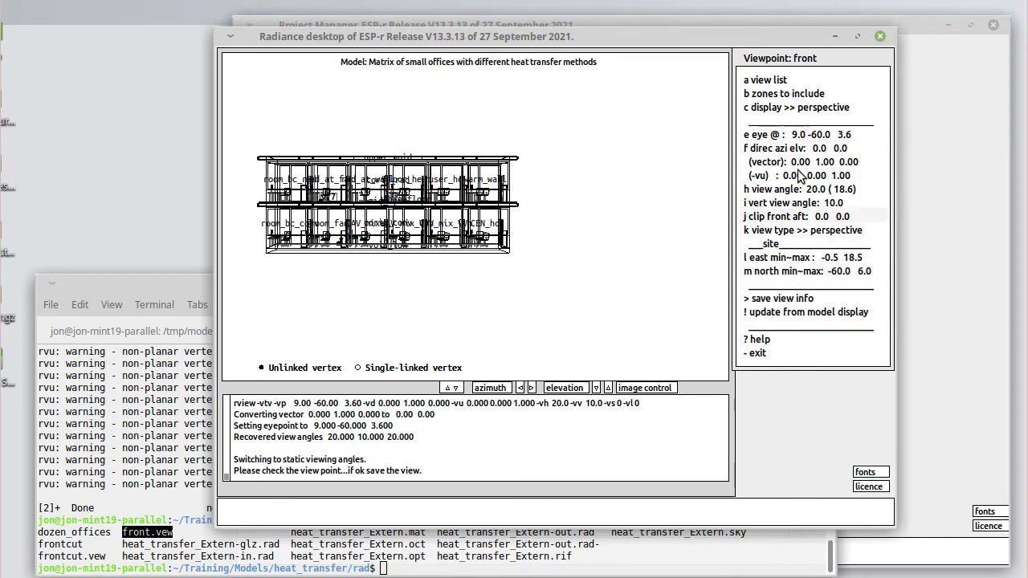
click(771, 353)
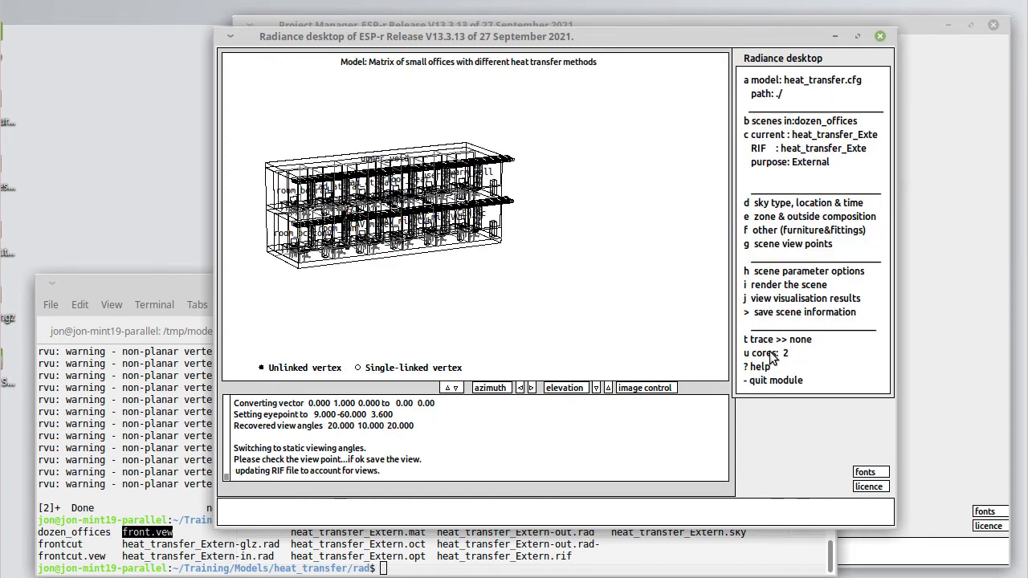
Import ../rad/frontcut.vew as a second viewpoint named front_cut
click(787, 243)
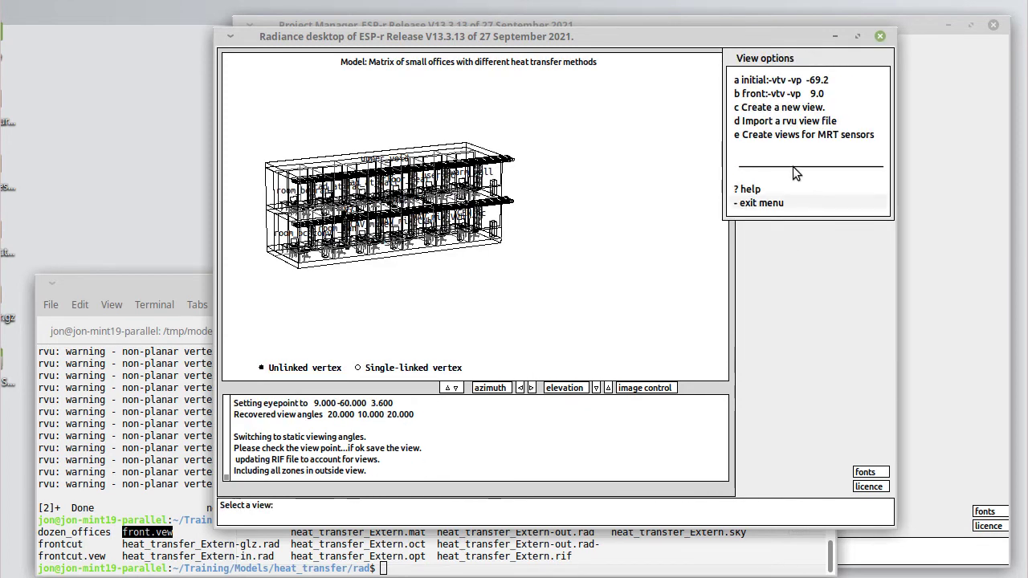
click(790, 121)
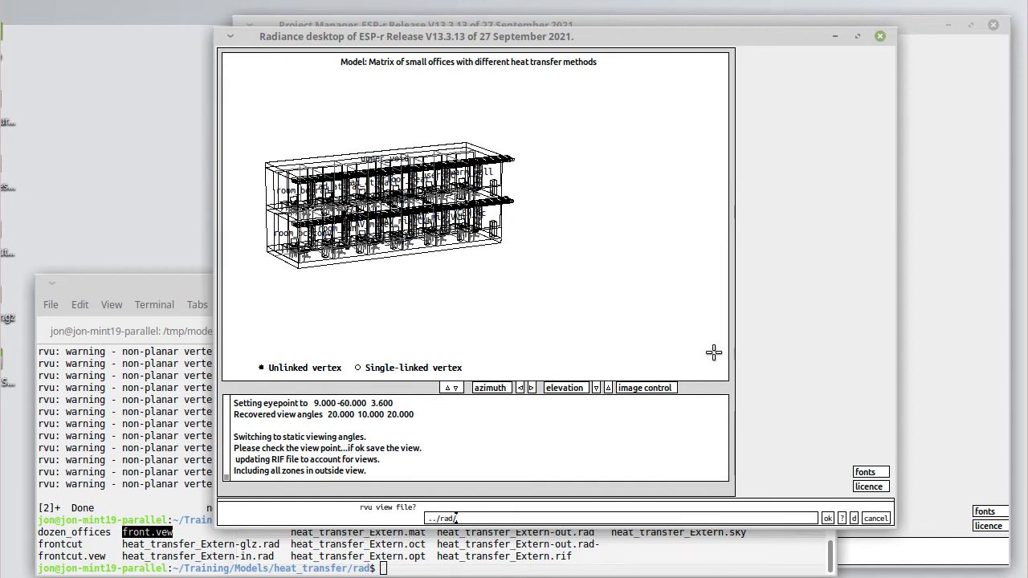
click(468, 517)
text(frontcut.vew)
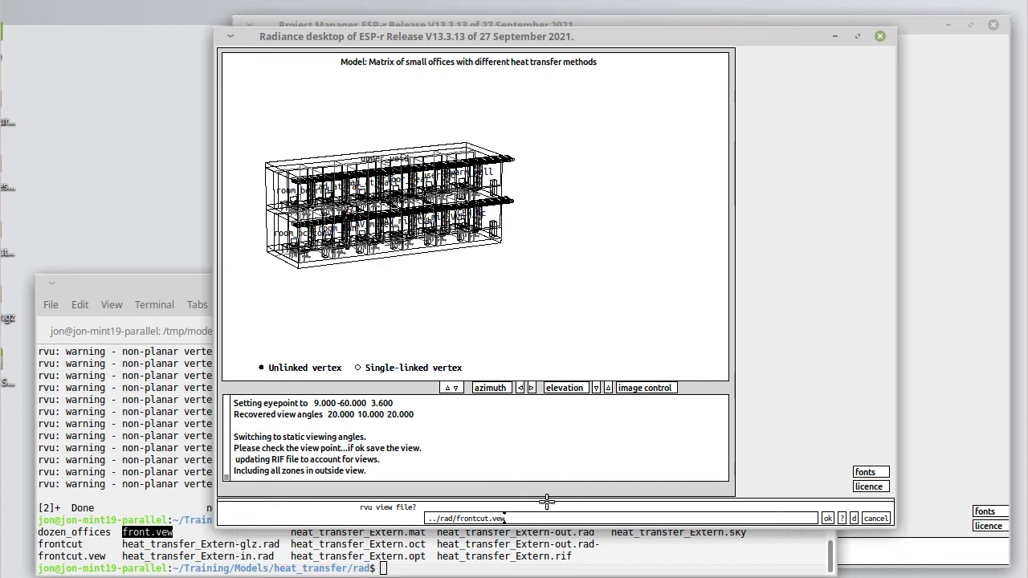
click(827, 517)
key(BackSpace)
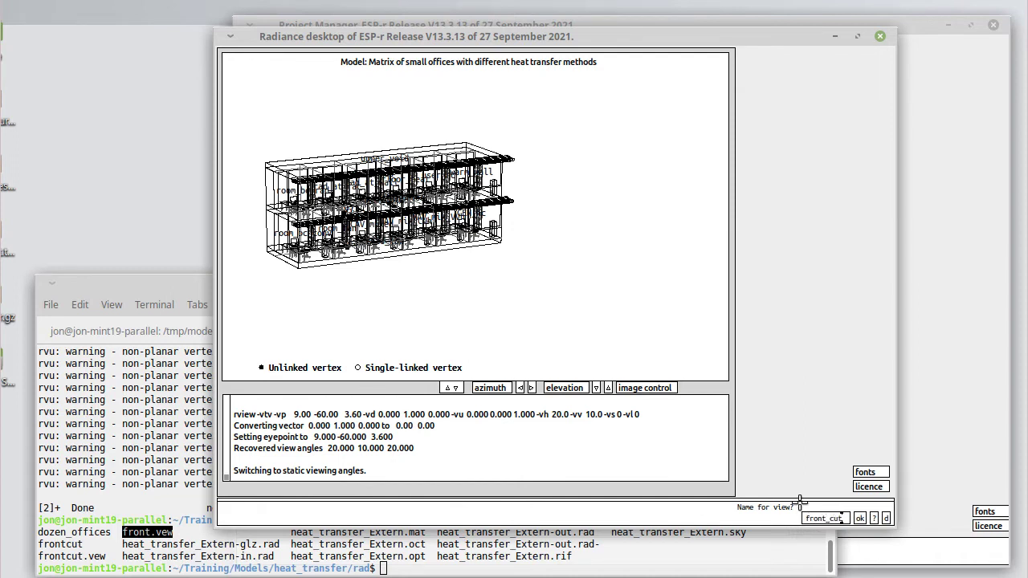
key(Return)
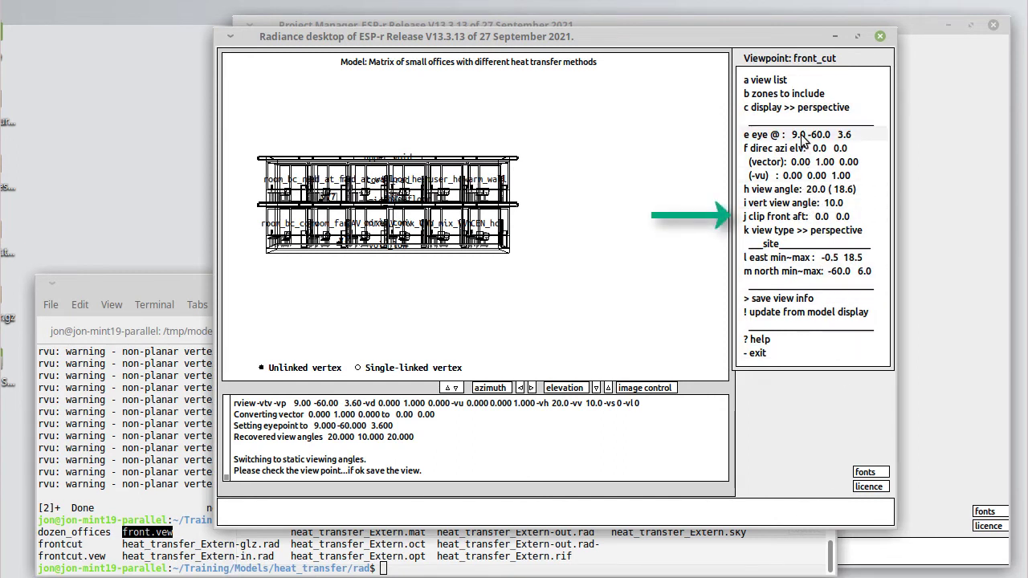
Give front_cut a 60.1 fore and 200 aft clip, then save the view info
click(787, 217)
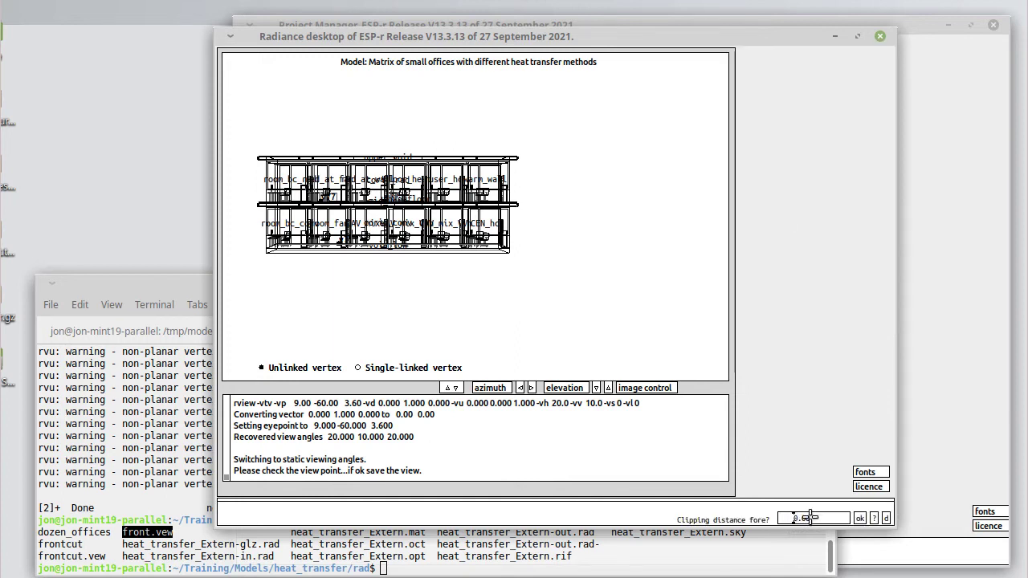
text(60.)
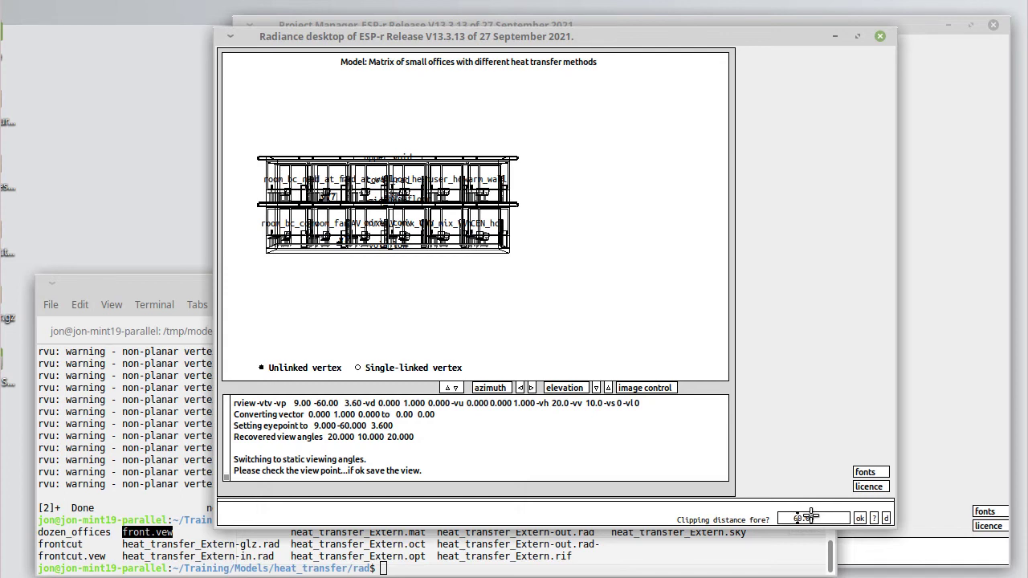
text(10)
key(Return)
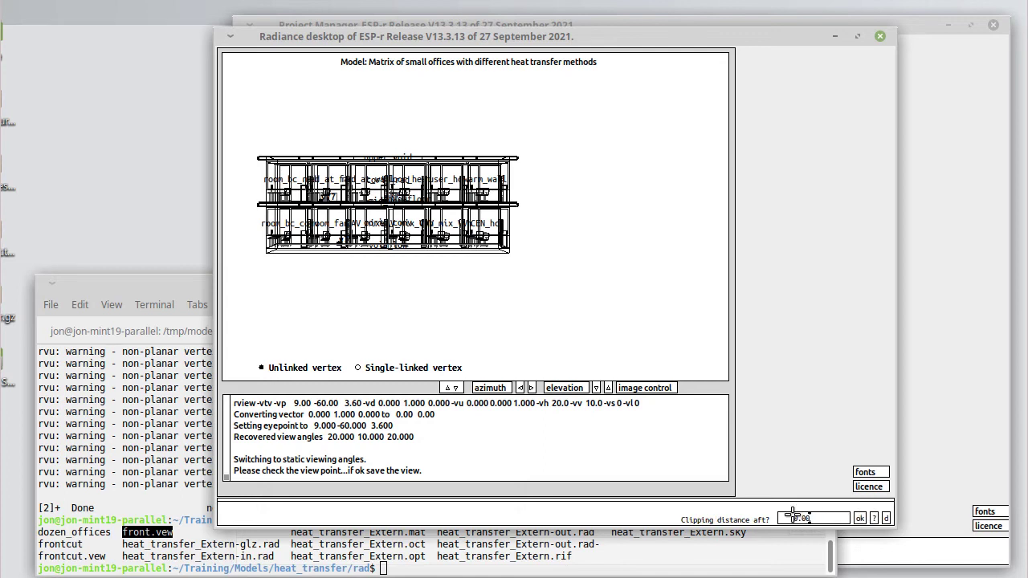
click(860, 518)
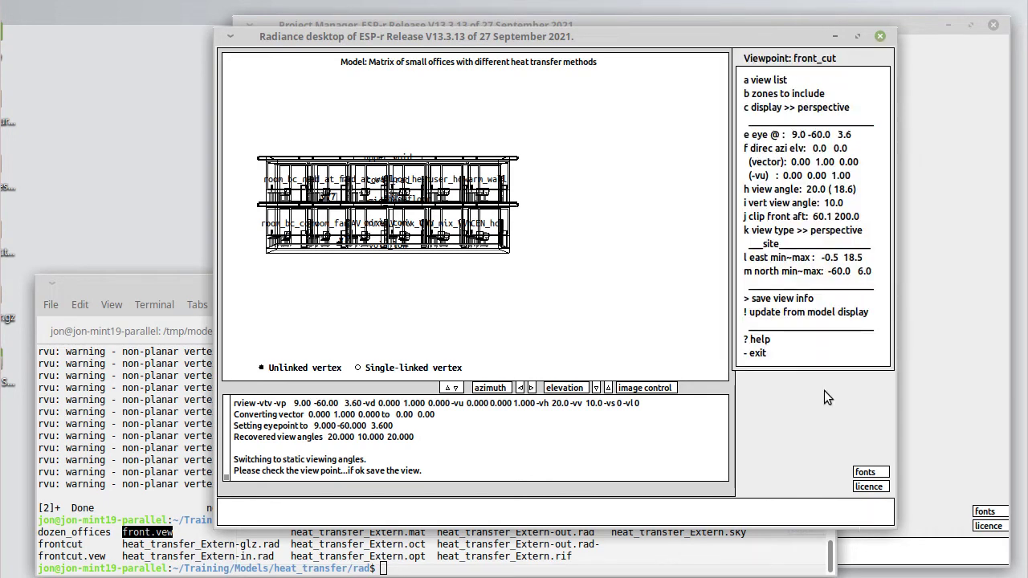
click(785, 298)
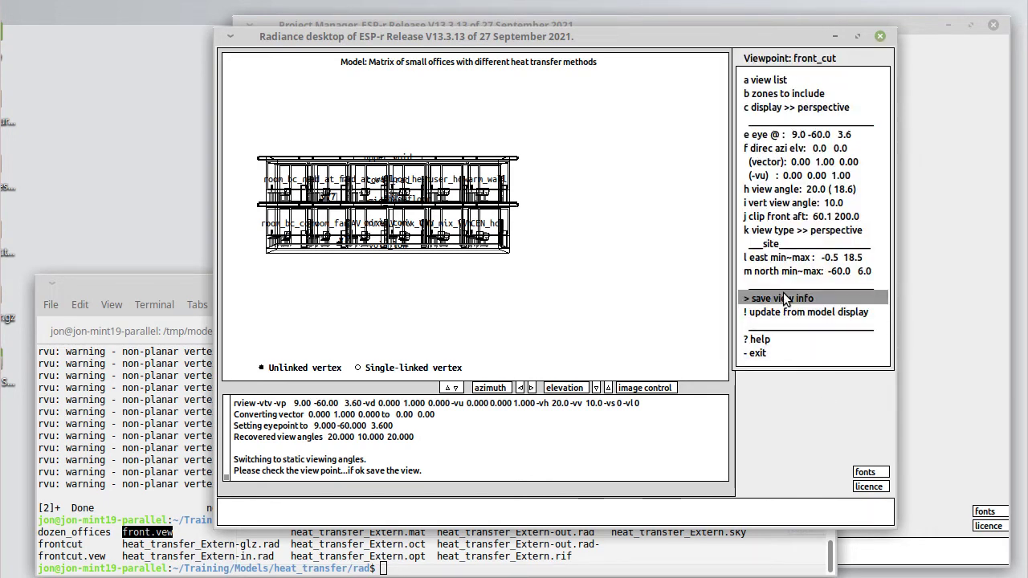
click(768, 354)
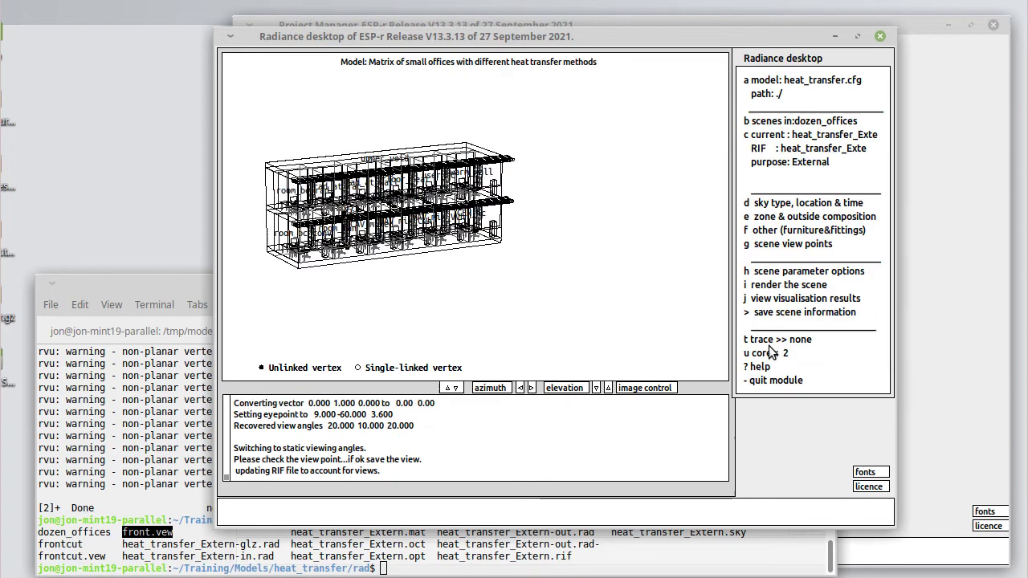
Render front_cut to screen in standard colour for a single time instance, then quit rvu
click(790, 283)
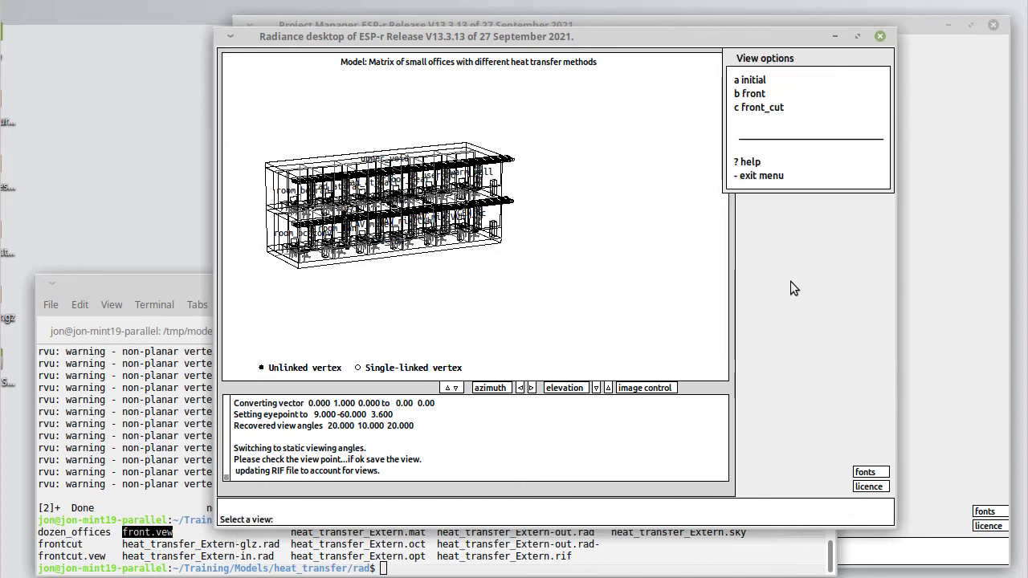
click(769, 109)
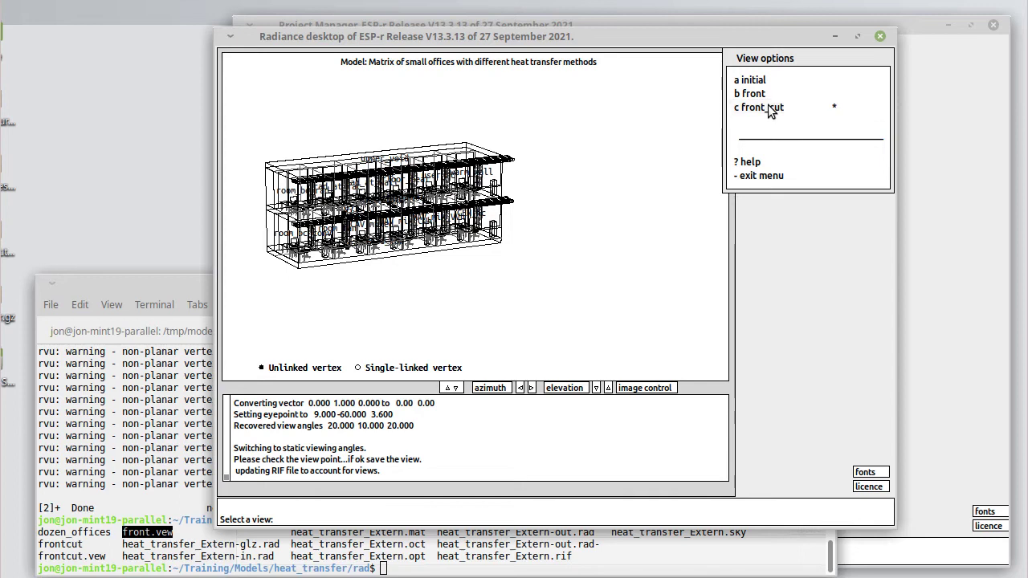
click(777, 175)
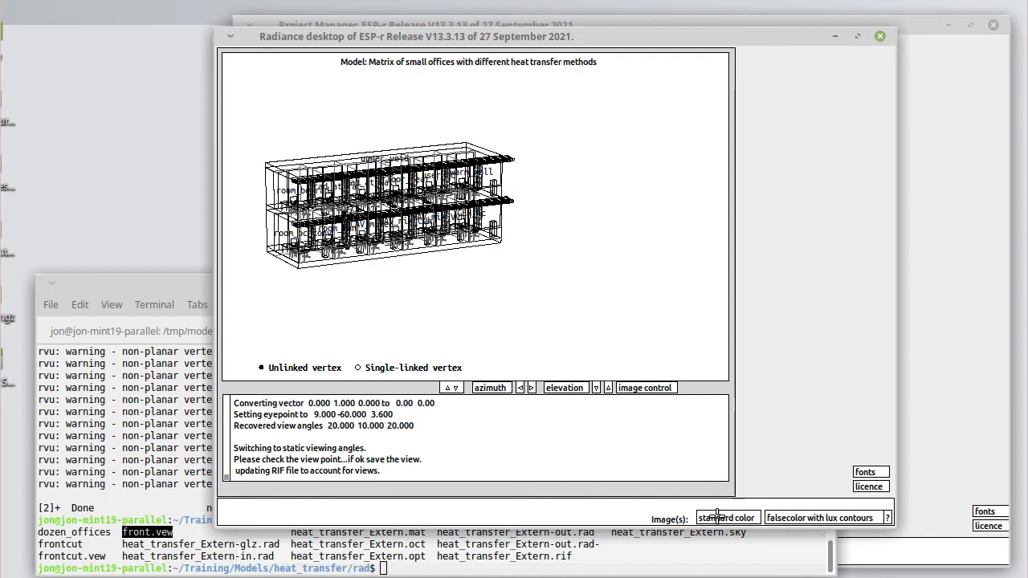
click(716, 517)
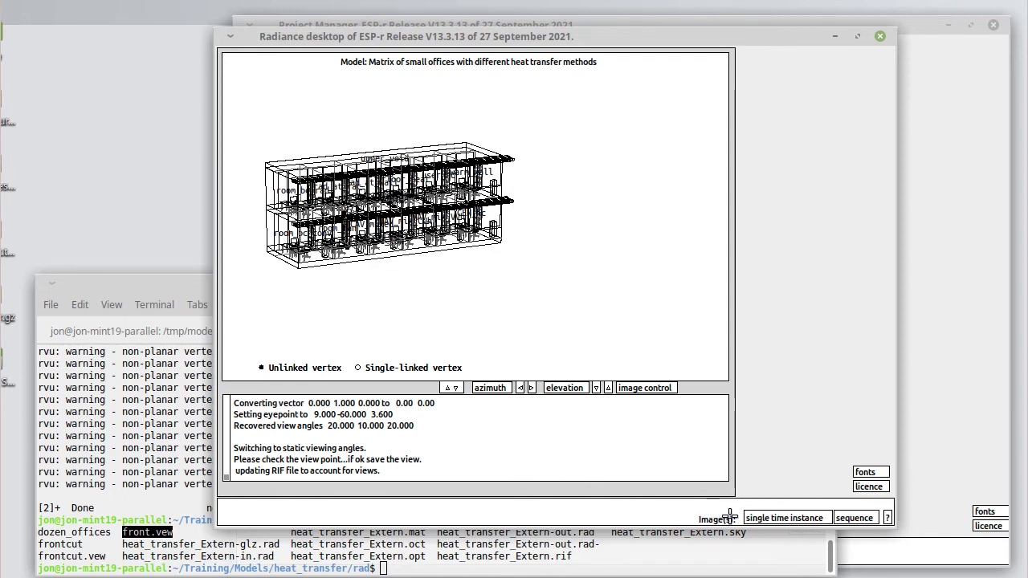
click(762, 518)
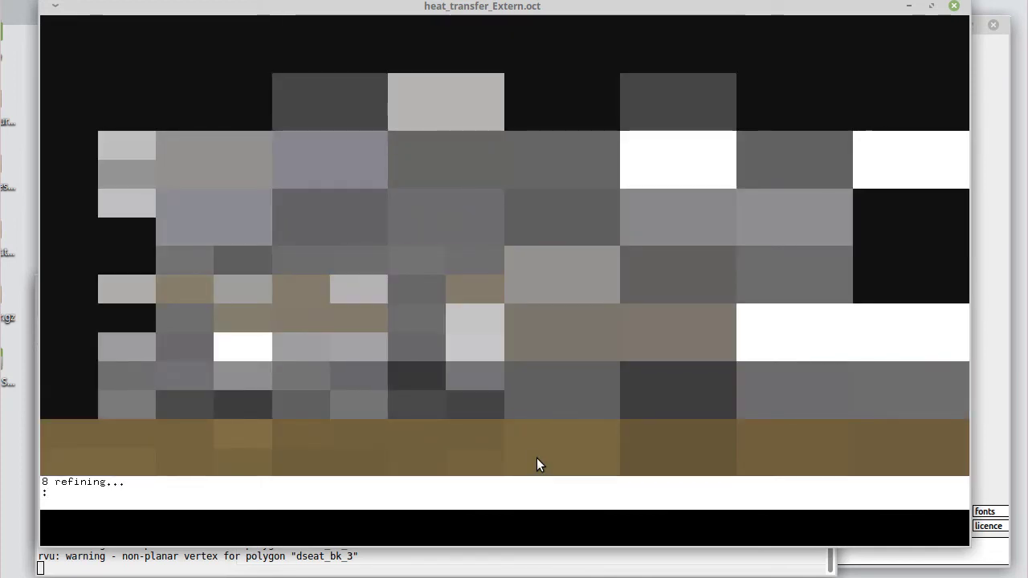
text(q)
key(Return)
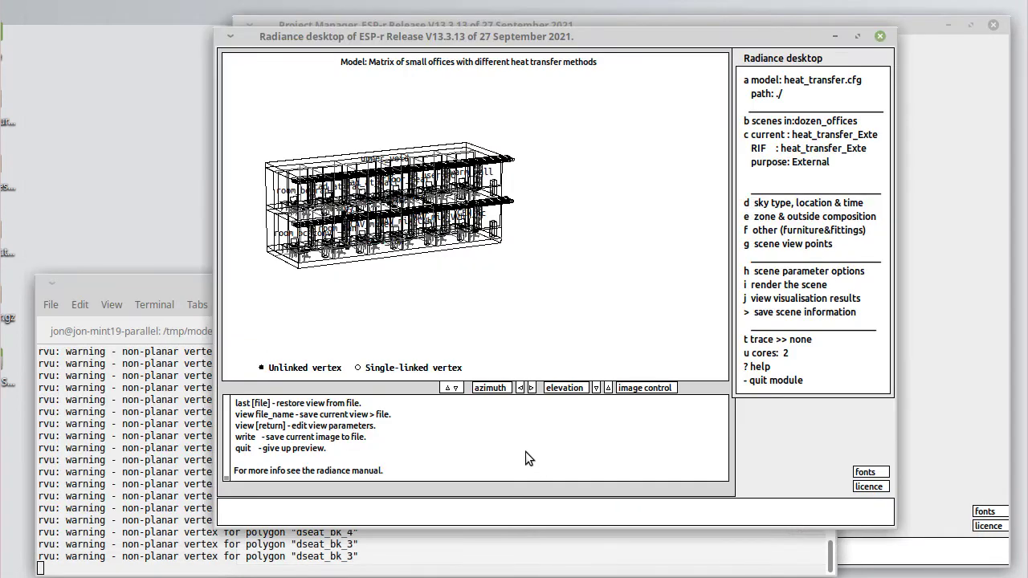
Render front_cut in standard colour, single time instance, to an HDR image file
click(767, 284)
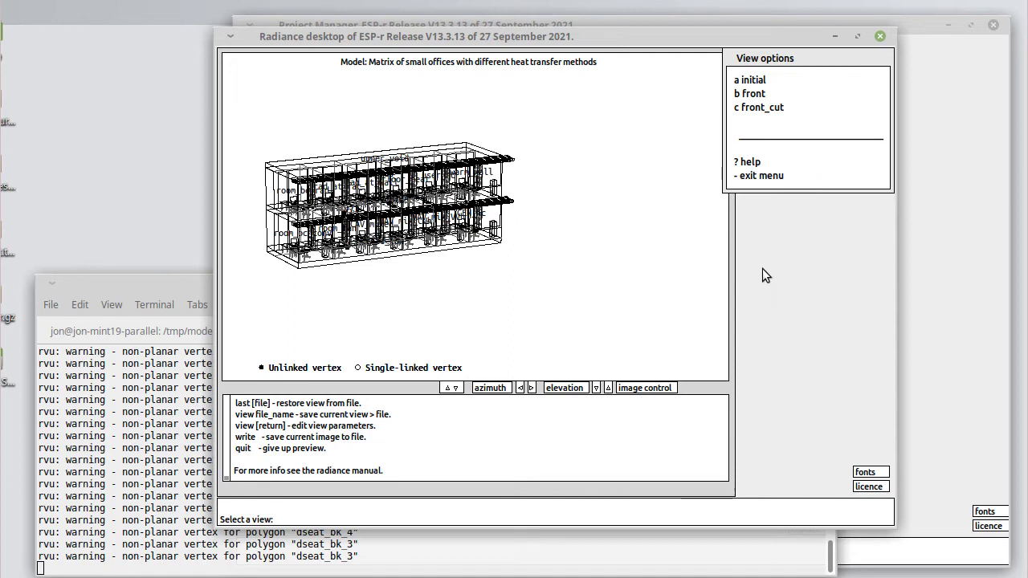
click(747, 110)
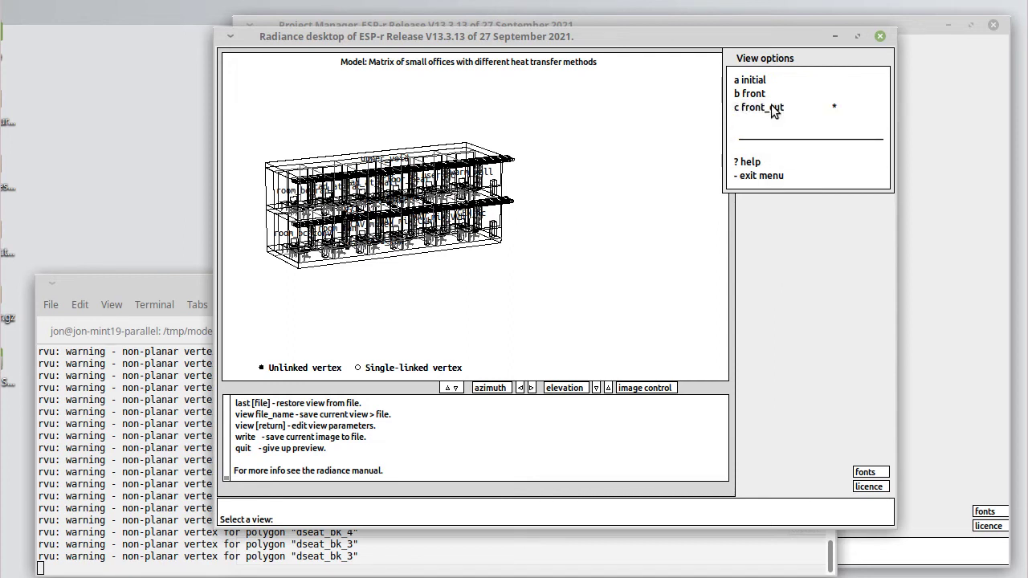
click(759, 176)
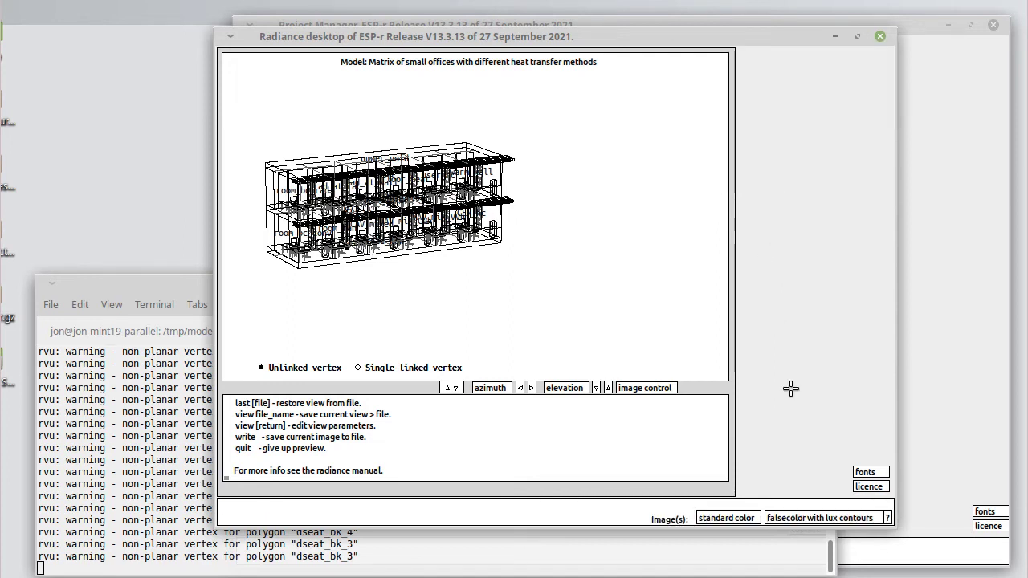
click(711, 516)
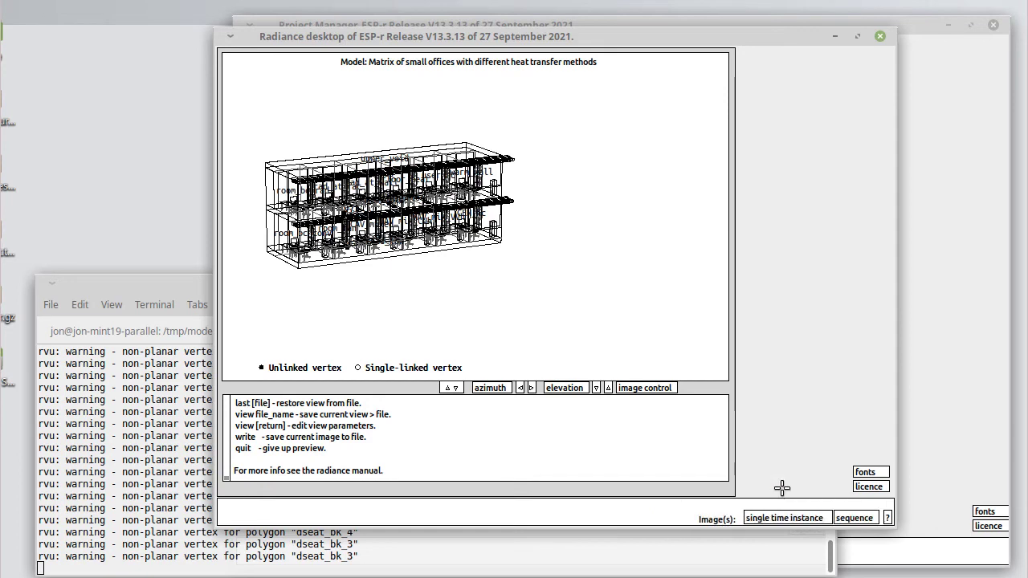
click(785, 517)
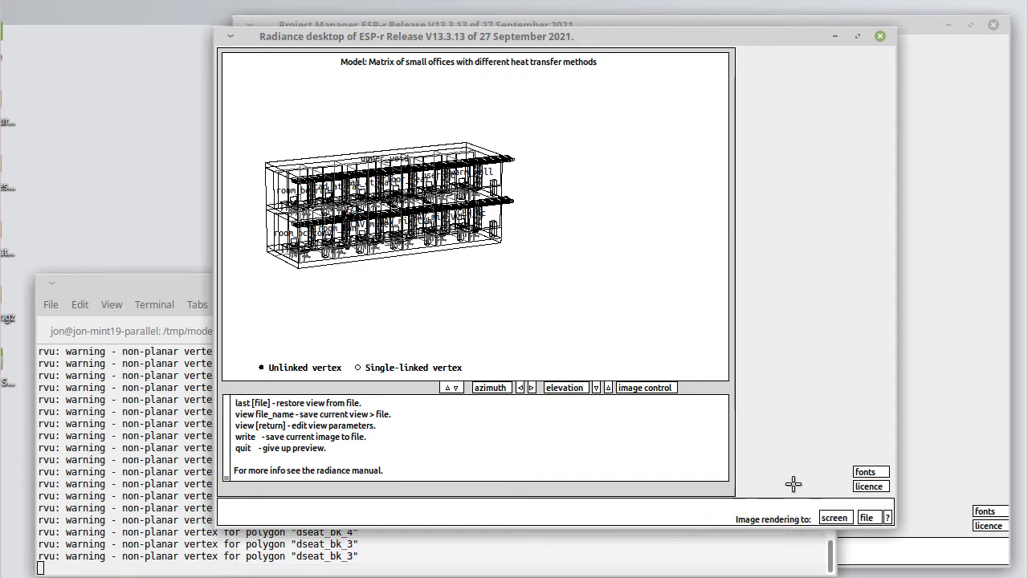
click(874, 514)
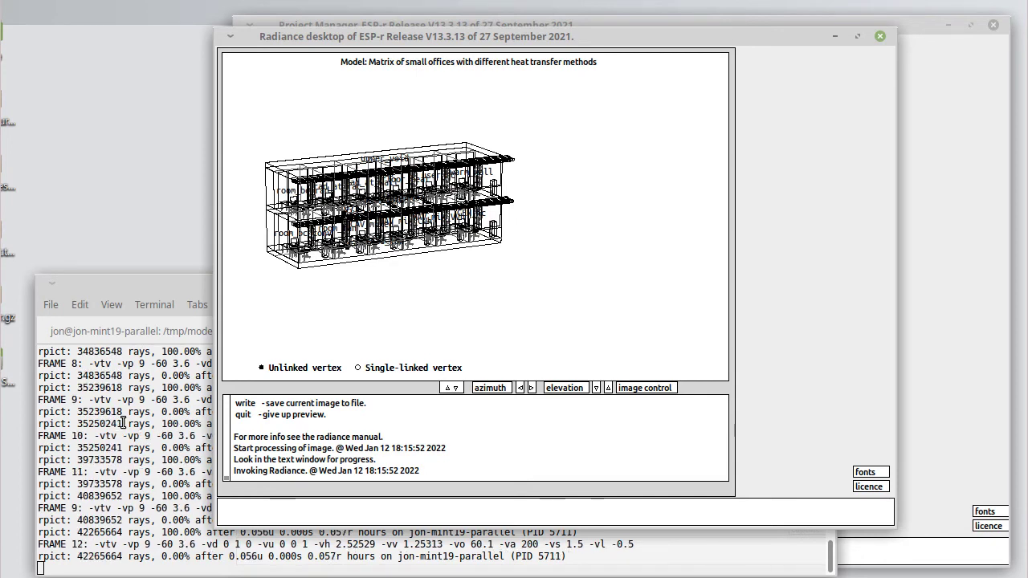
click(83, 281)
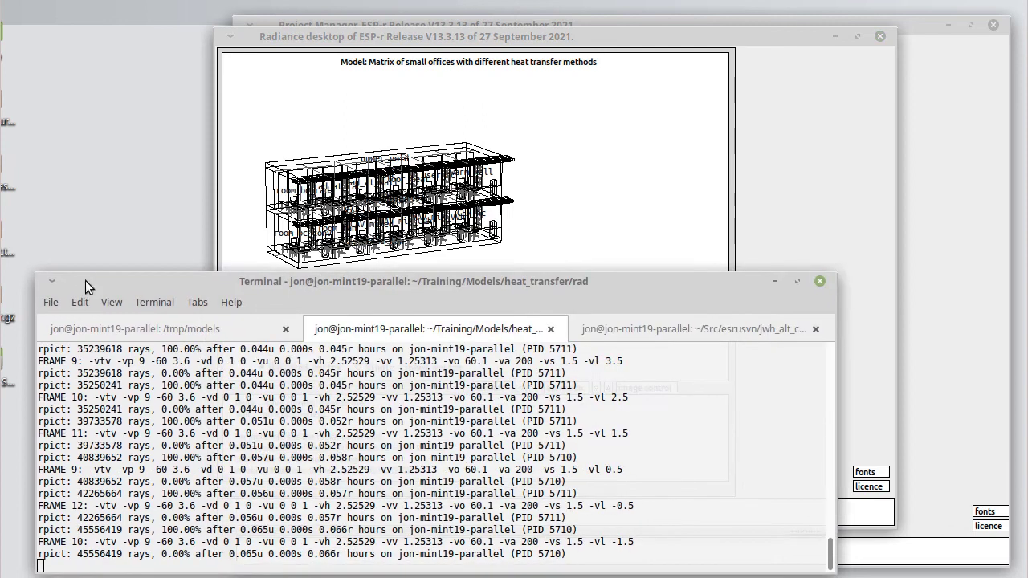
click(287, 37)
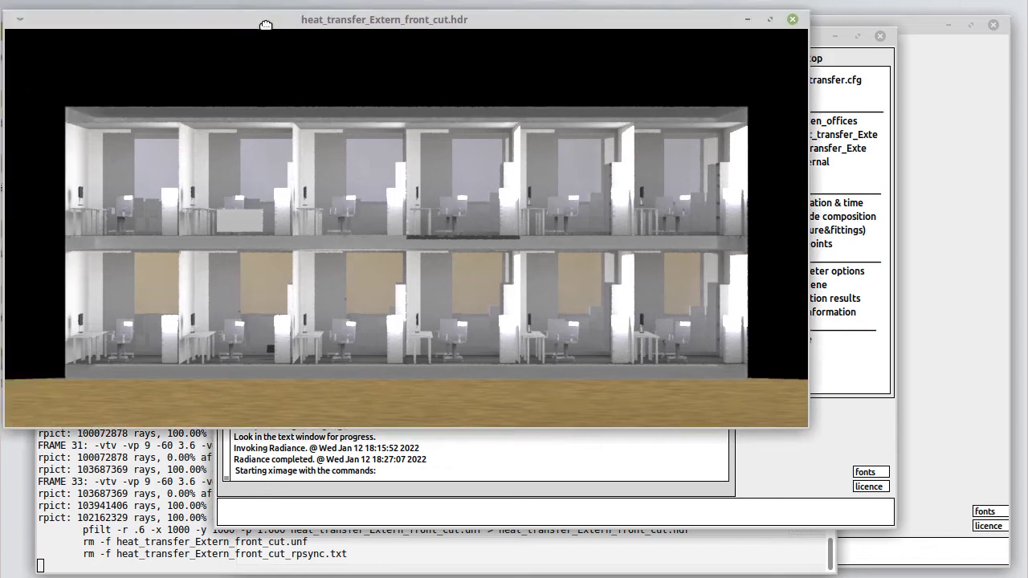
Move the heat_transfer_Extern_front_cut.hdr window into view, then close it
drag(265, 25, 355, 53)
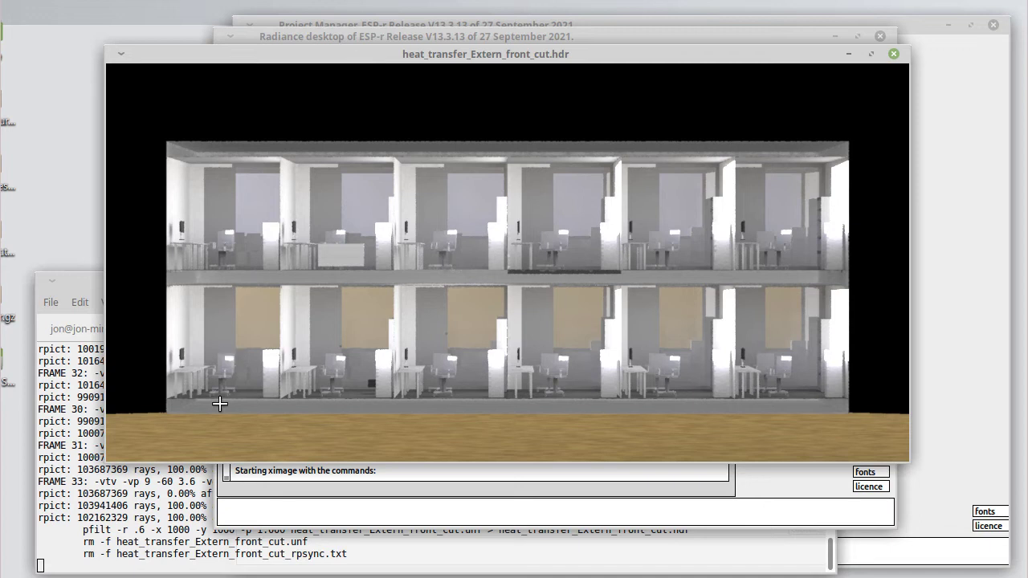
key(q)
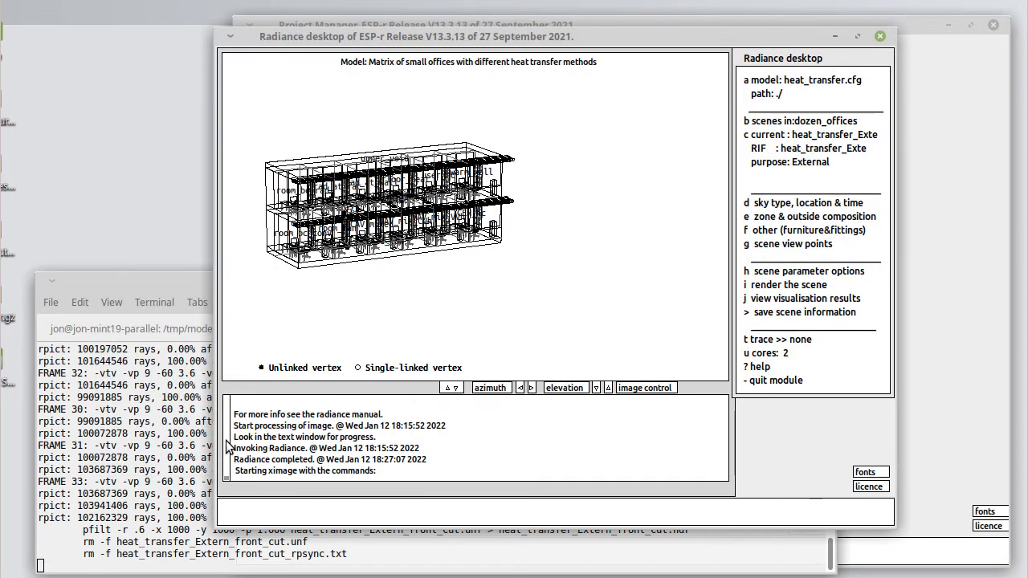
Save the current scene info and start adding a new scene interactively
click(762, 317)
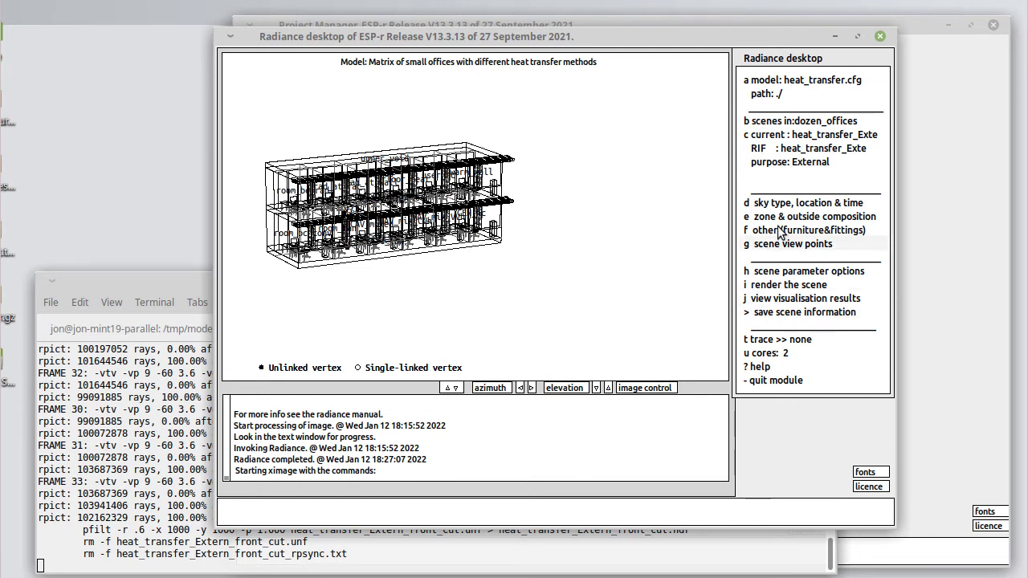
click(775, 122)
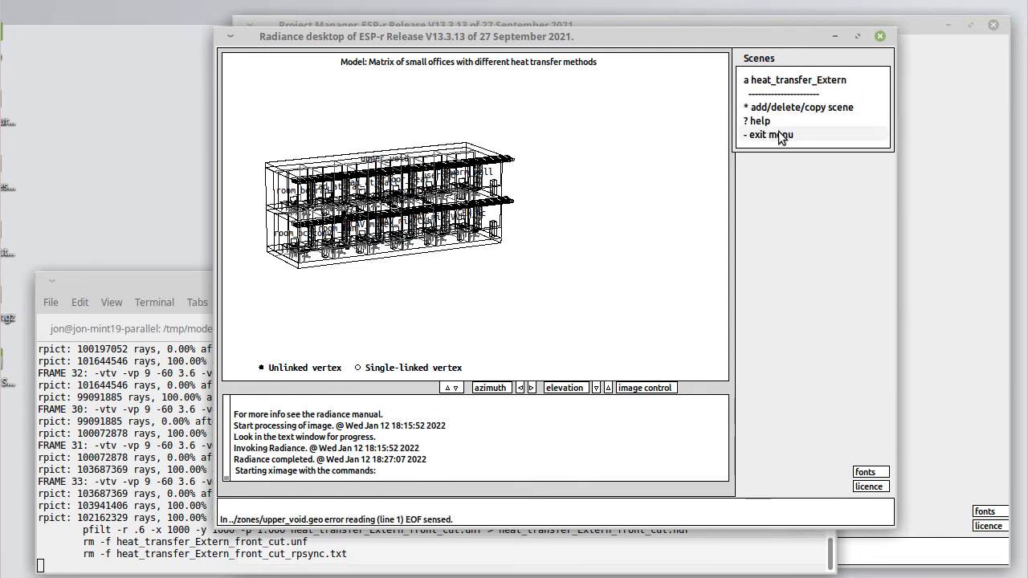
click(793, 106)
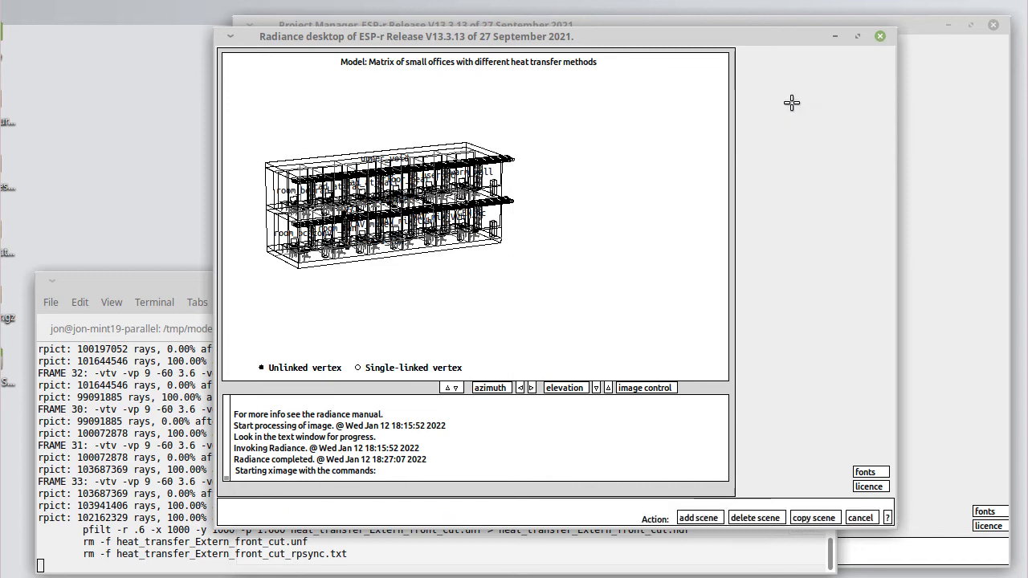
click(700, 518)
click(800, 517)
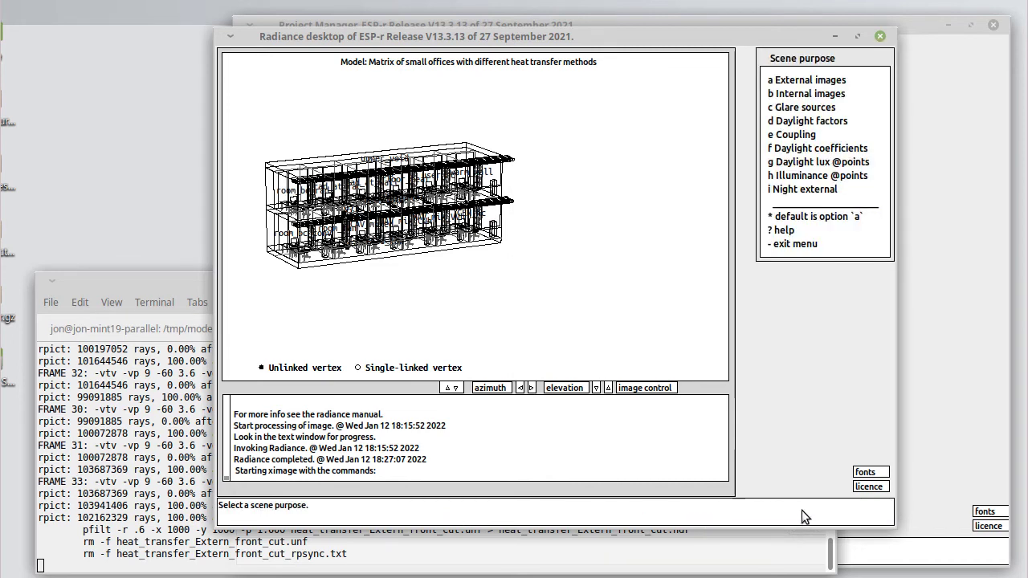
Make it an internal-images scene for zone rad_at_fac, named rad_at_fac_Intern with default description
click(799, 94)
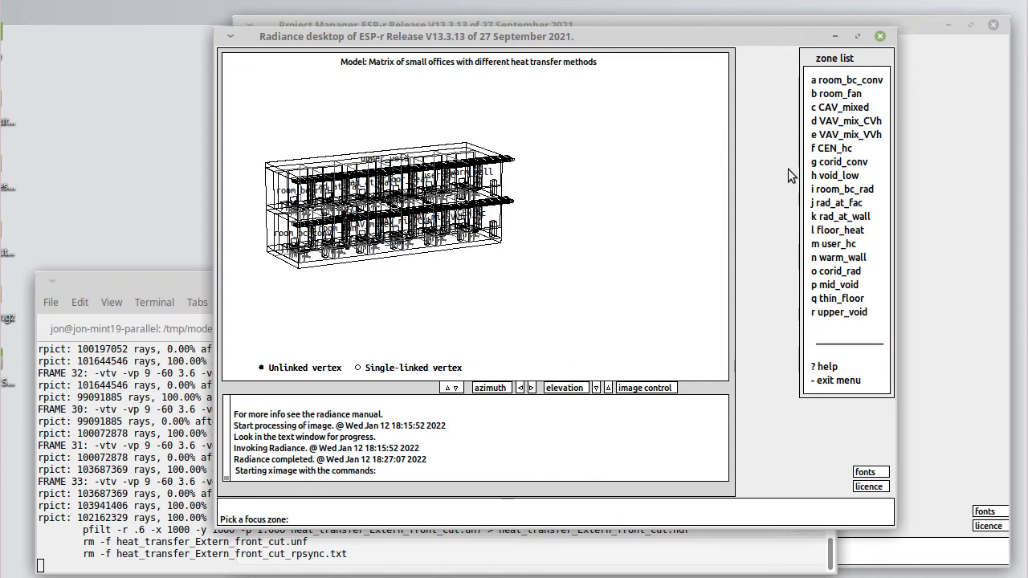
click(834, 205)
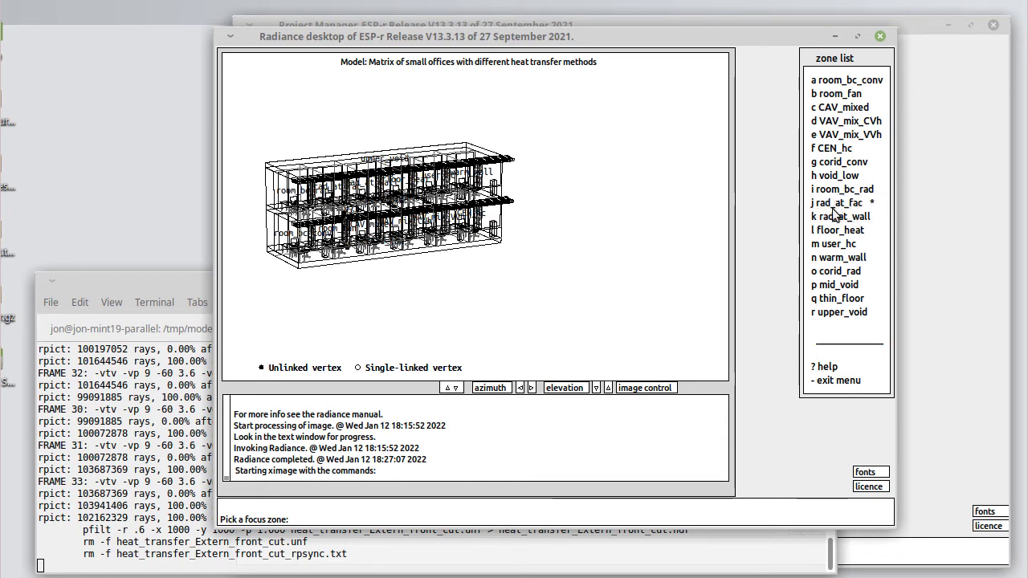
click(832, 381)
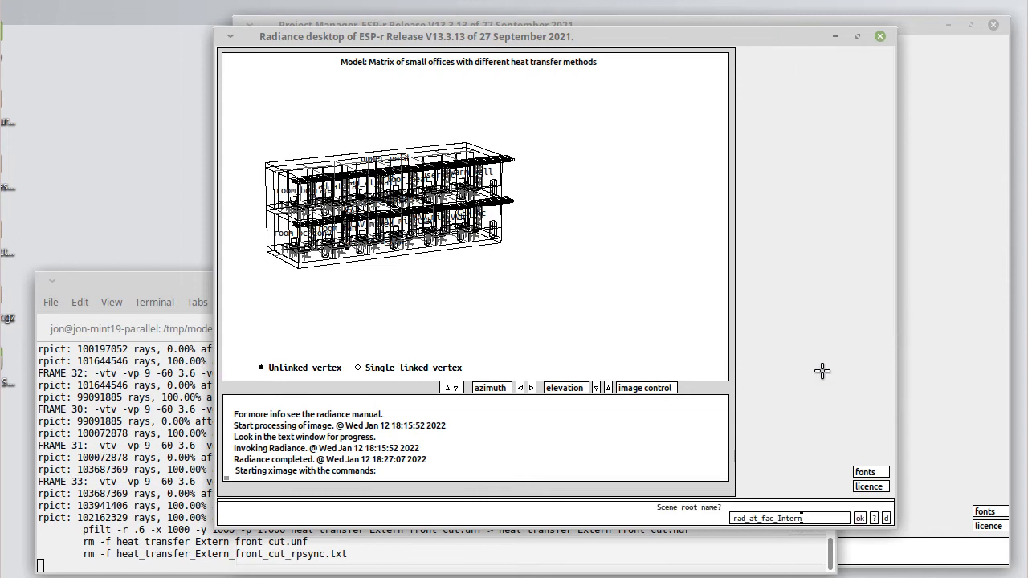
click(860, 518)
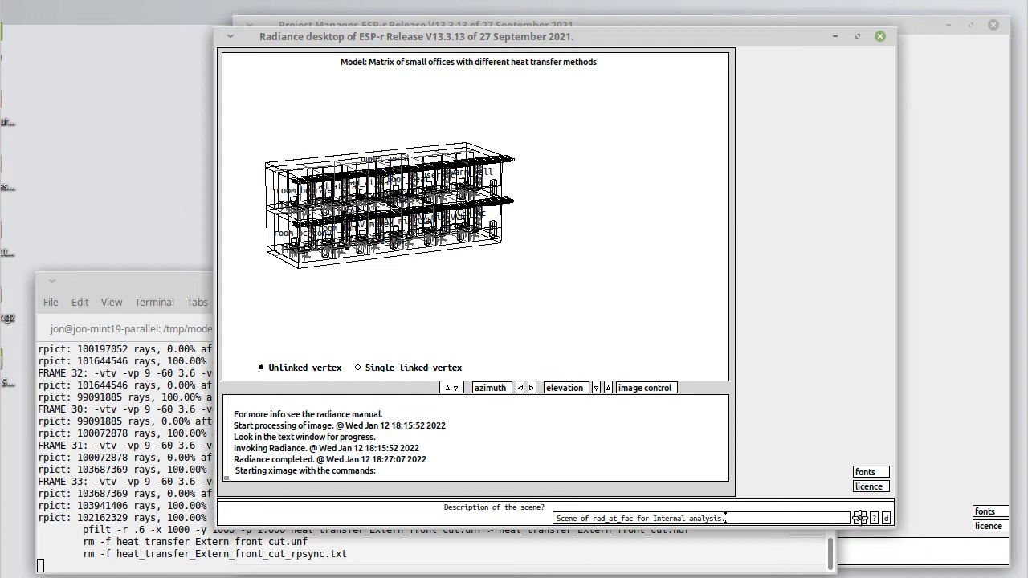
click(858, 517)
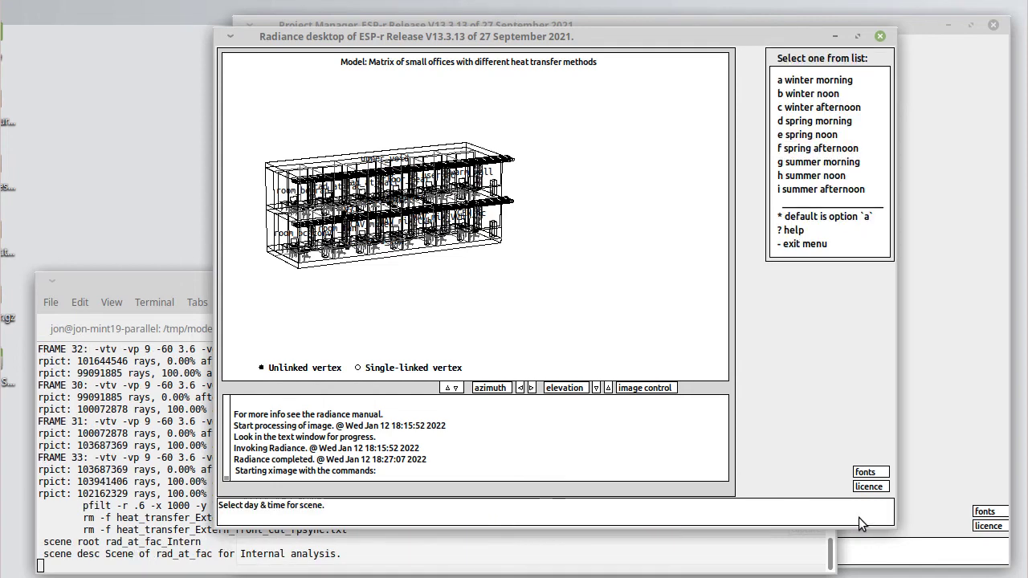
Use a spring-noon sky, default texture and groundplane Z of -3.01, skipping the simulation
click(803, 135)
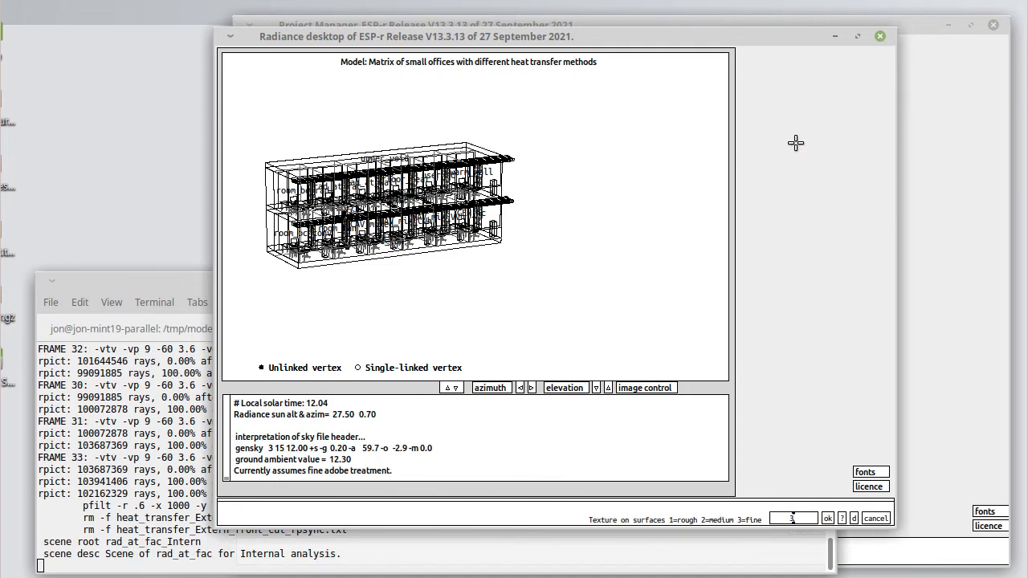
click(827, 518)
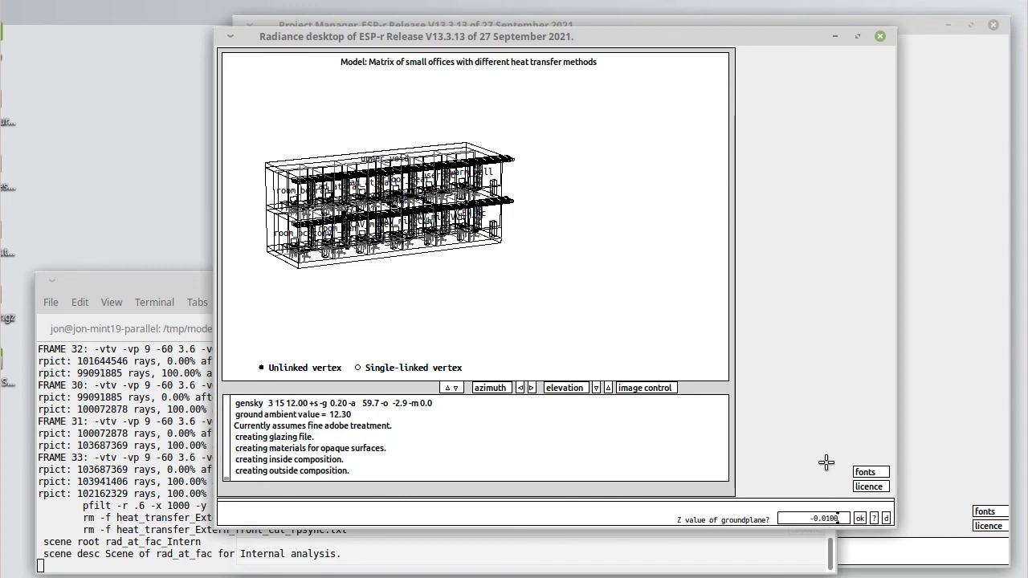
click(818, 518)
key(BackSpace)
text(3)
click(858, 517)
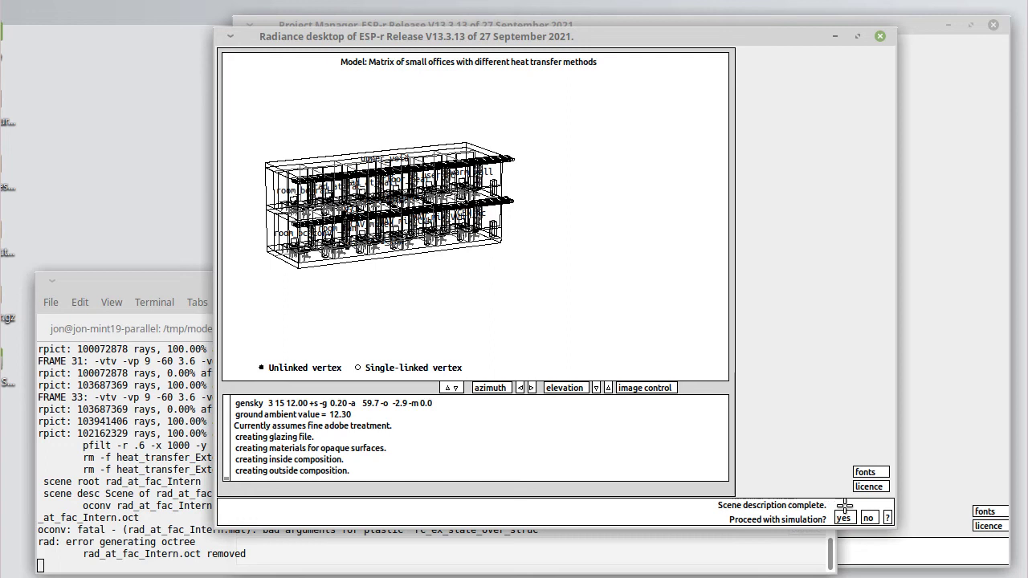
click(871, 517)
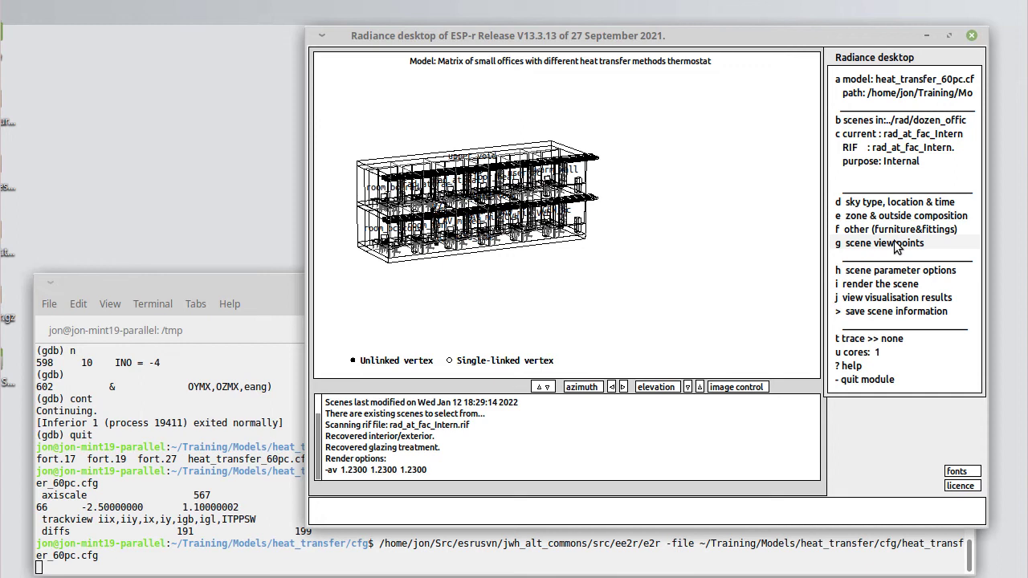
click(895, 244)
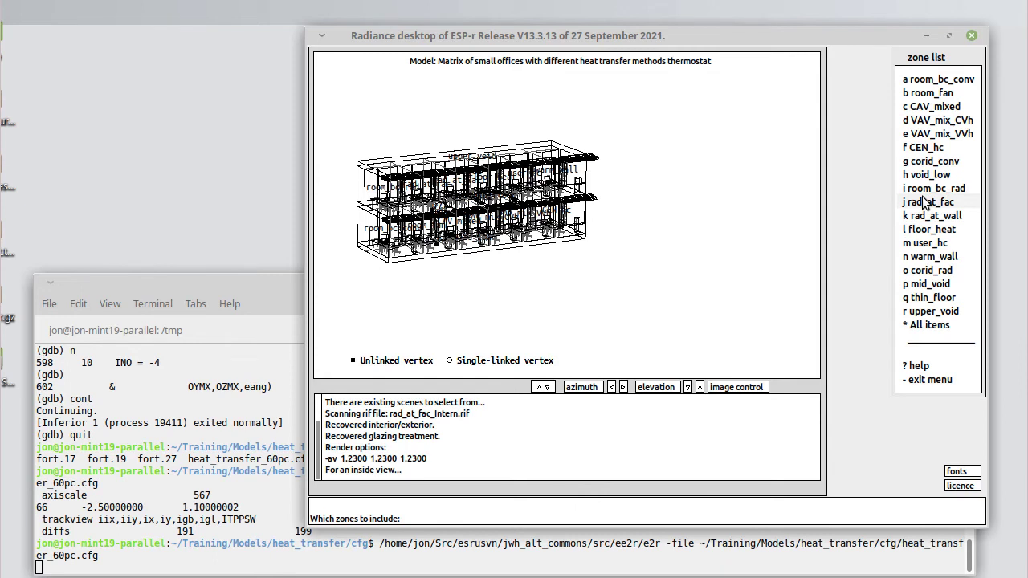
Include the rad_at_fac zone in the view and create a new viewpoint, ready for naming
click(925, 203)
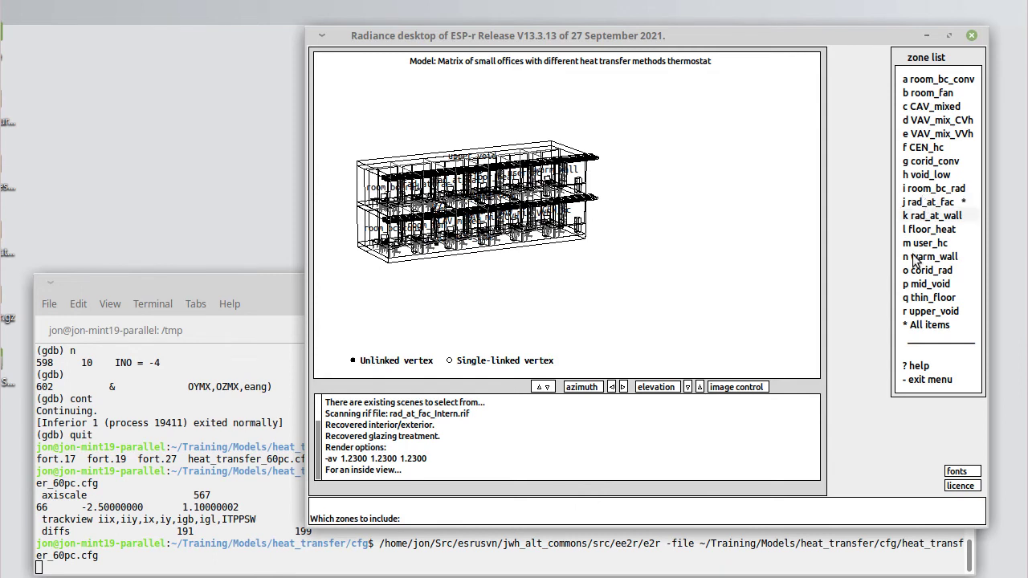
click(915, 381)
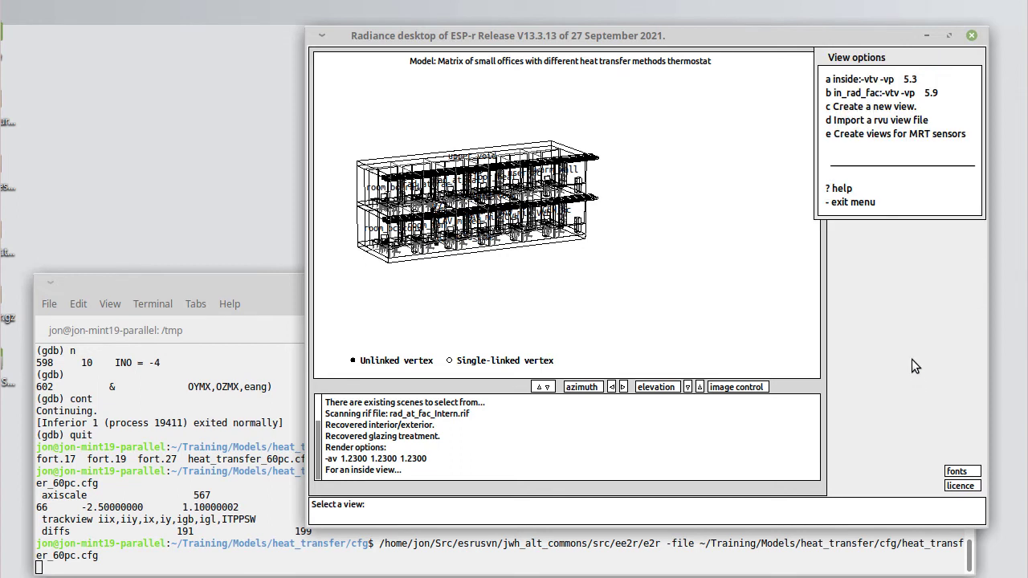
click(875, 108)
click(879, 201)
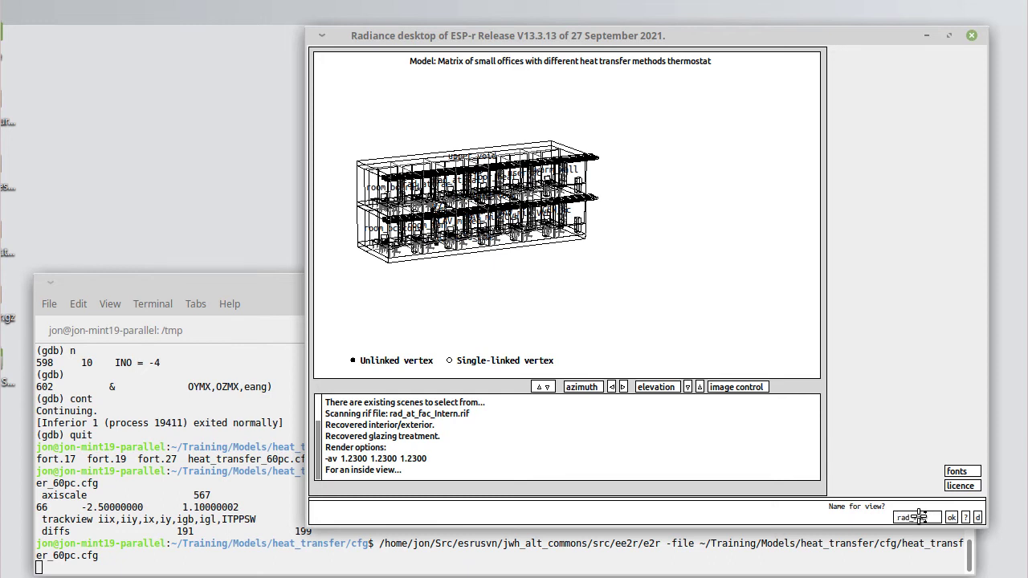
Name the view rad_fac and adjust its eye point Y to 2.1 and Z value
text(_fac)
click(951, 516)
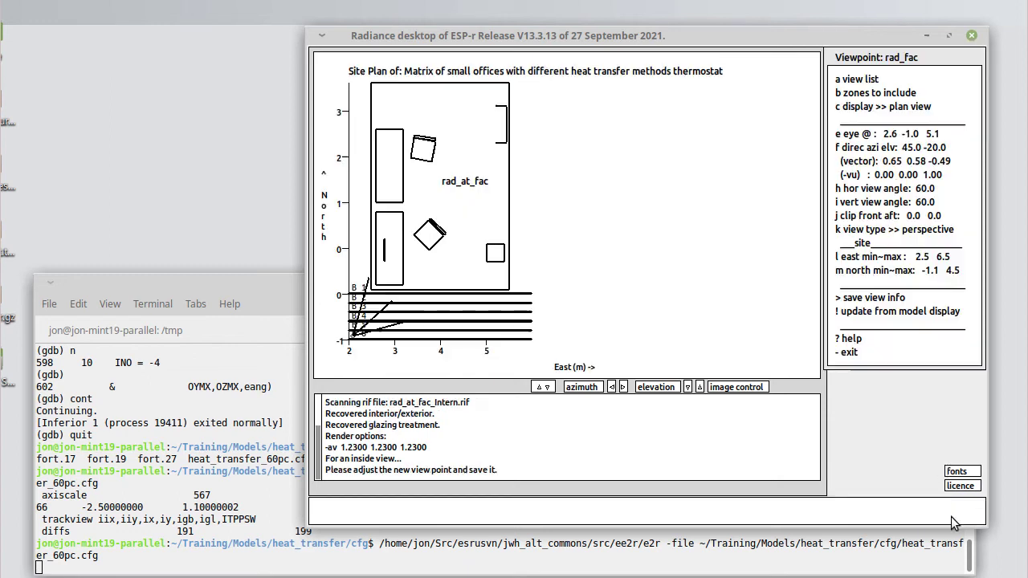
click(871, 131)
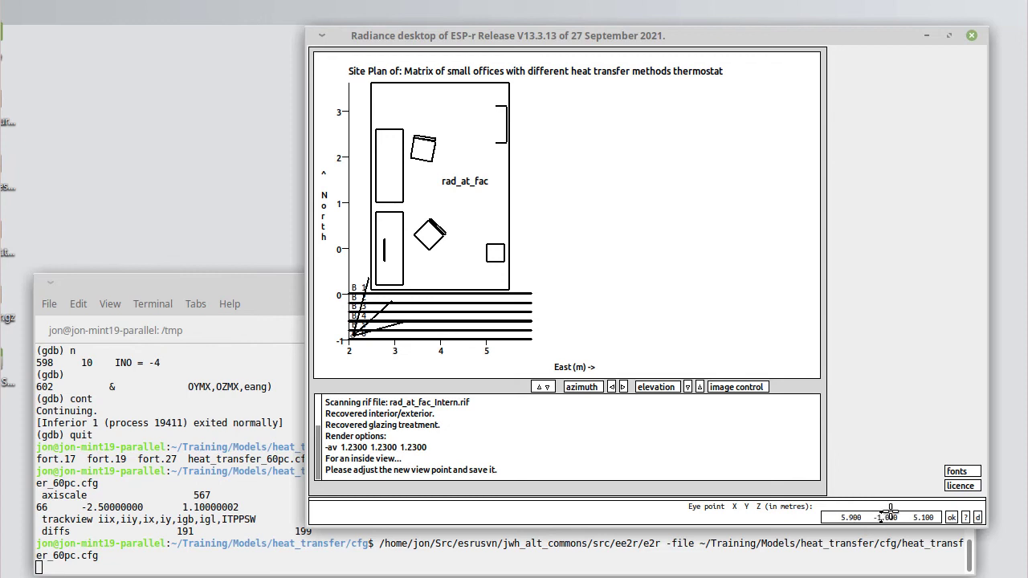
click(886, 517)
text(2.1)
key(Return)
click(910, 517)
text(4.1)
click(951, 517)
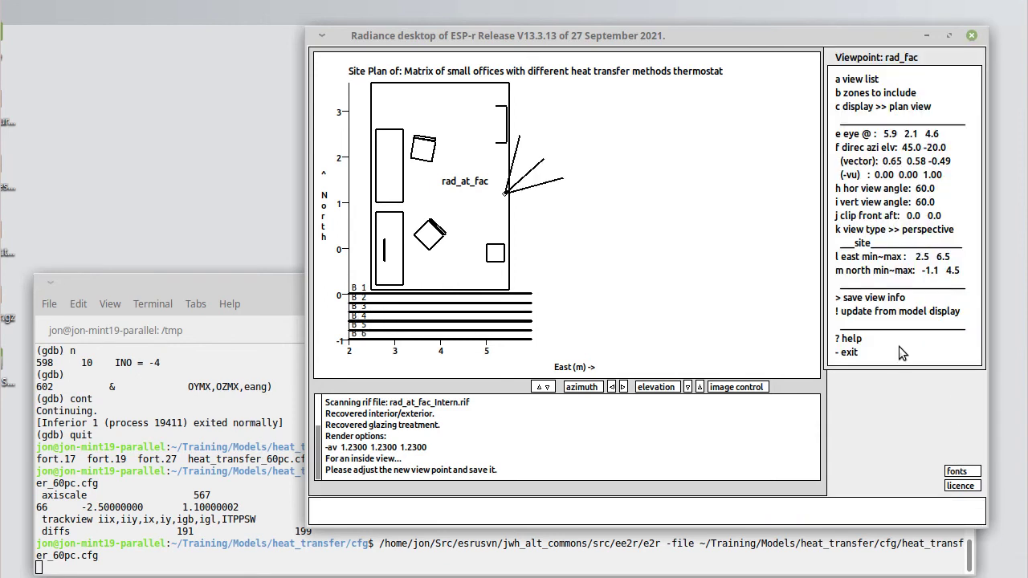
Set the view direction to azimuth 280 degrees with a level 0 elevation
click(863, 151)
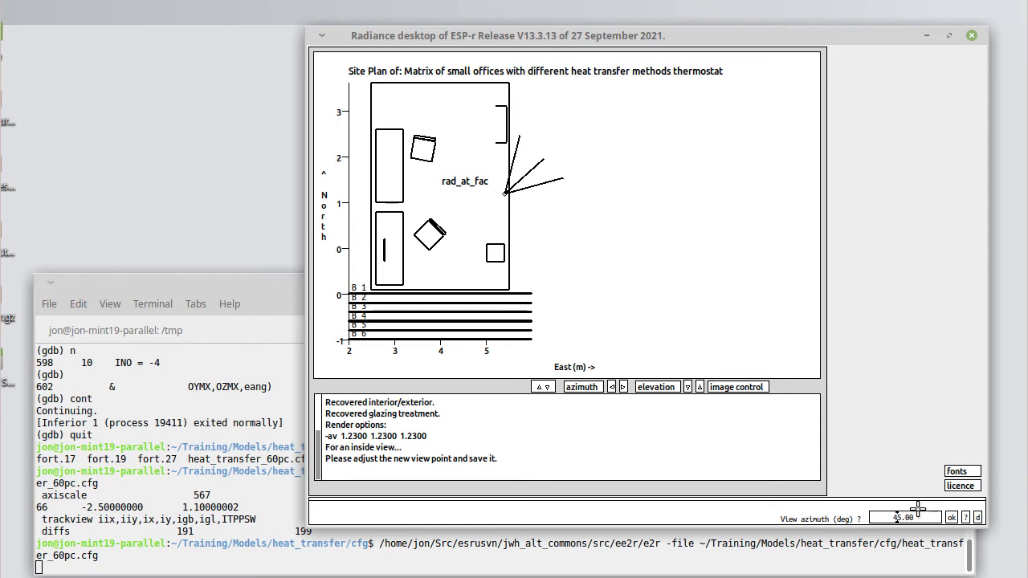
key(Delete)
text(280)
click(951, 515)
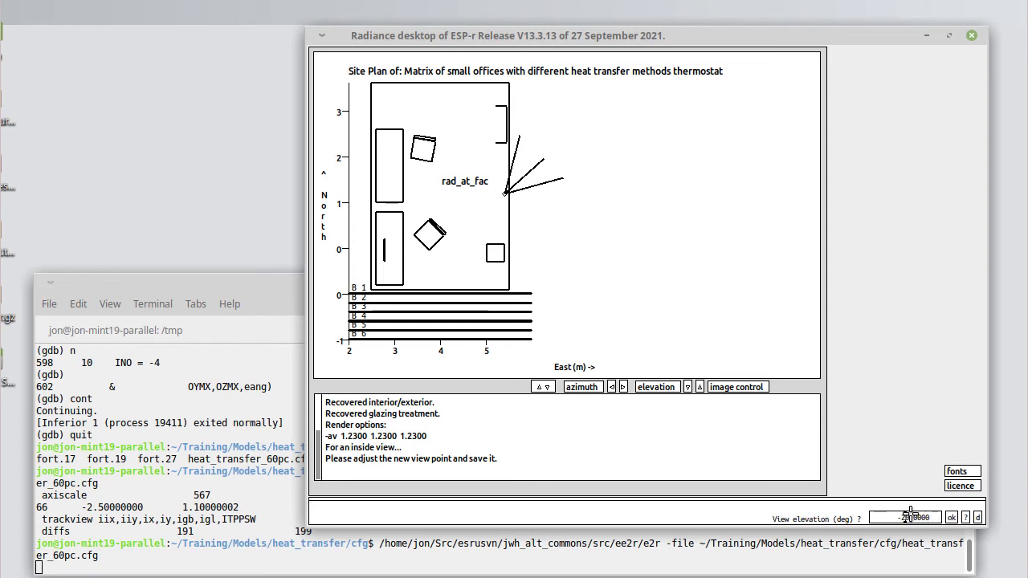
click(915, 514)
key(BackSpace)
key(BackSpace)
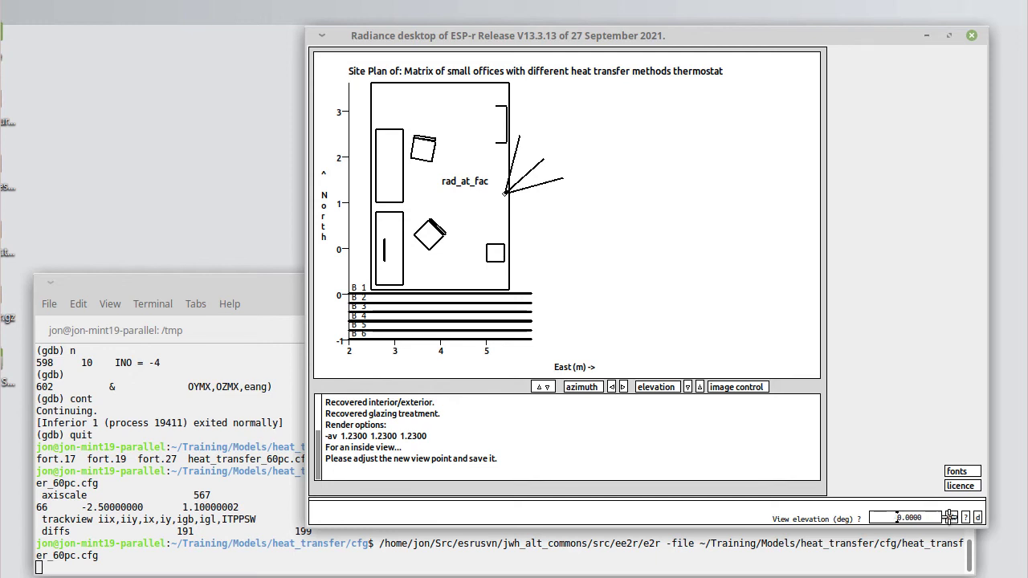
click(951, 516)
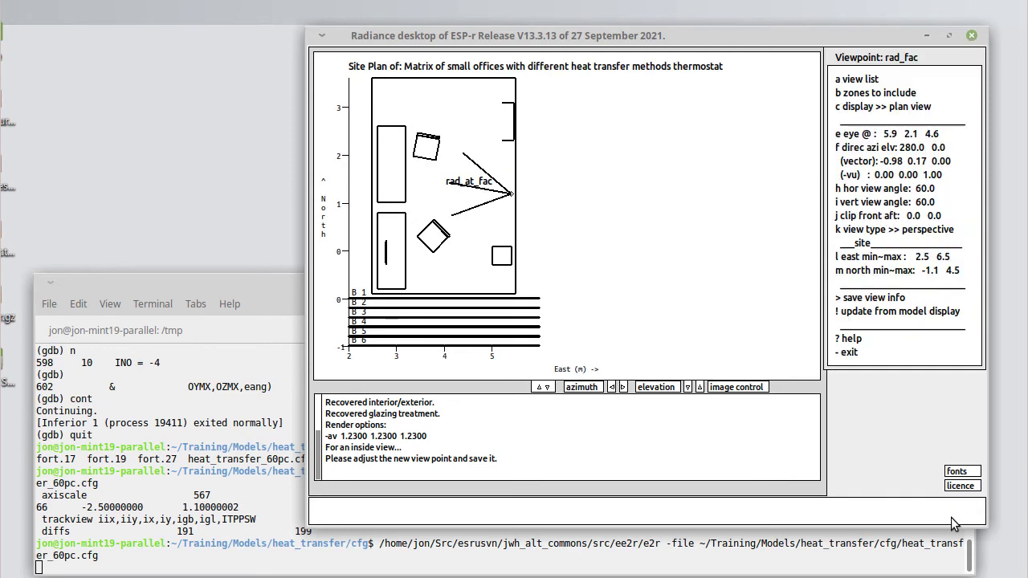
Widen the view angles to 110° horizontal and 80° vertical, then save the view info
click(879, 188)
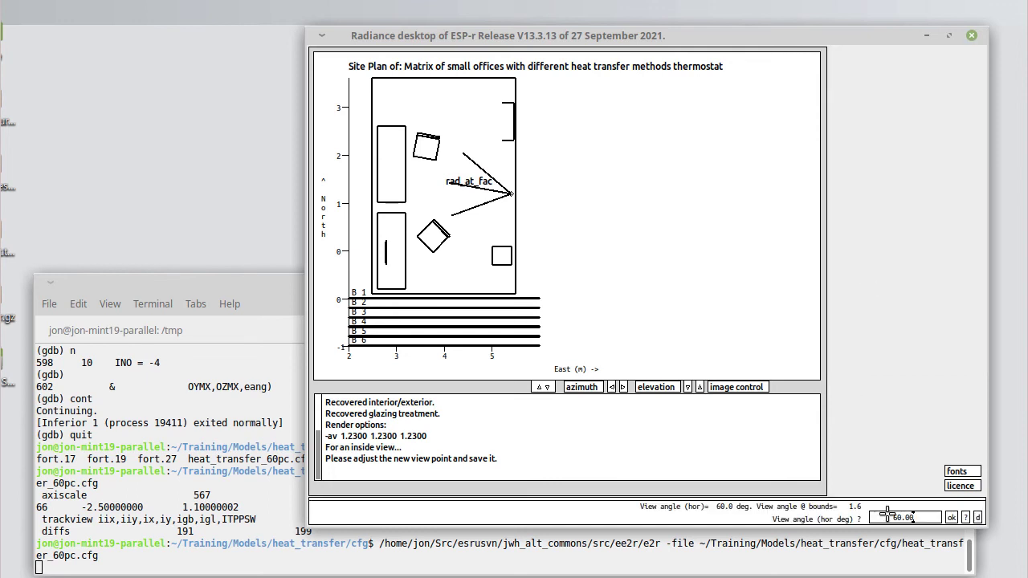
click(926, 510)
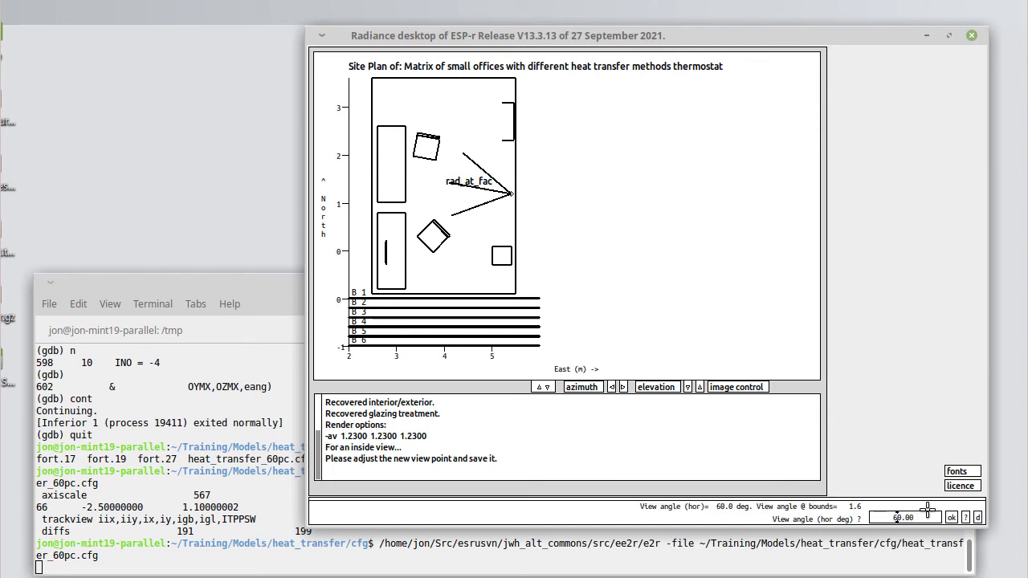
key(BackSpace)
key(BackSpace)
key(BackSpace)
key(BackSpace)
key(BackSpace)
text(10.00)
key(Home)
text(1)
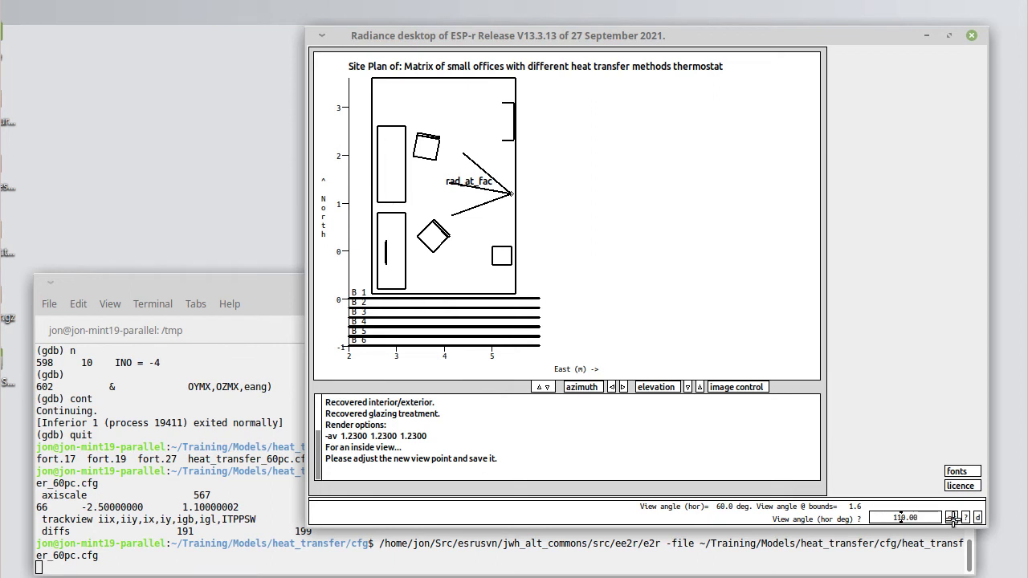
click(952, 518)
click(920, 512)
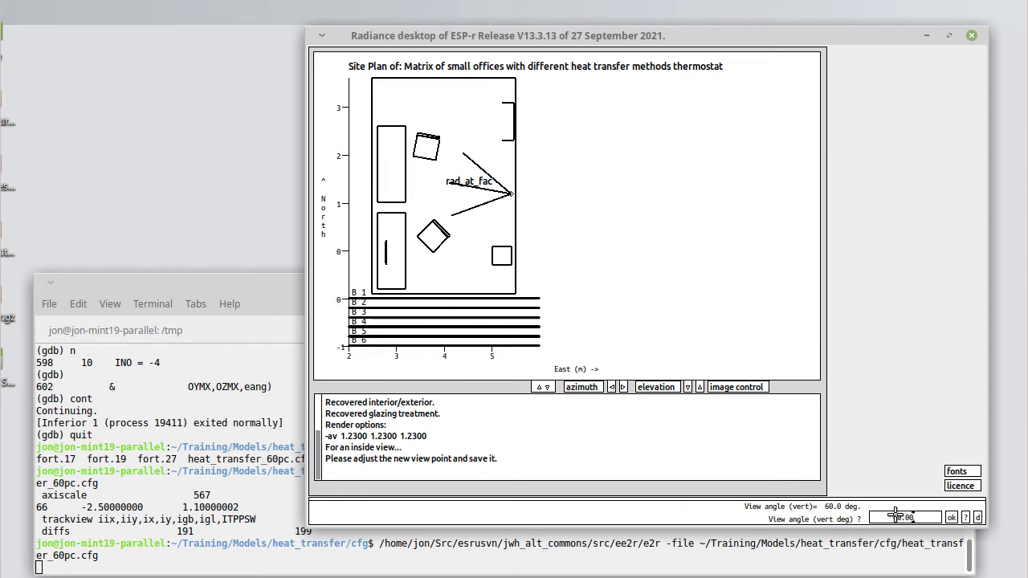
click(952, 518)
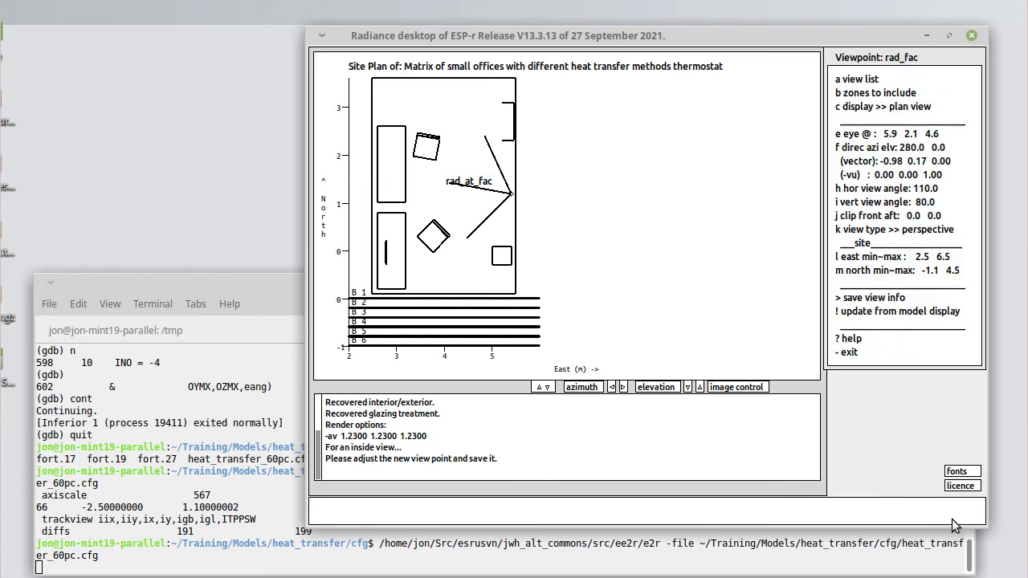
click(889, 297)
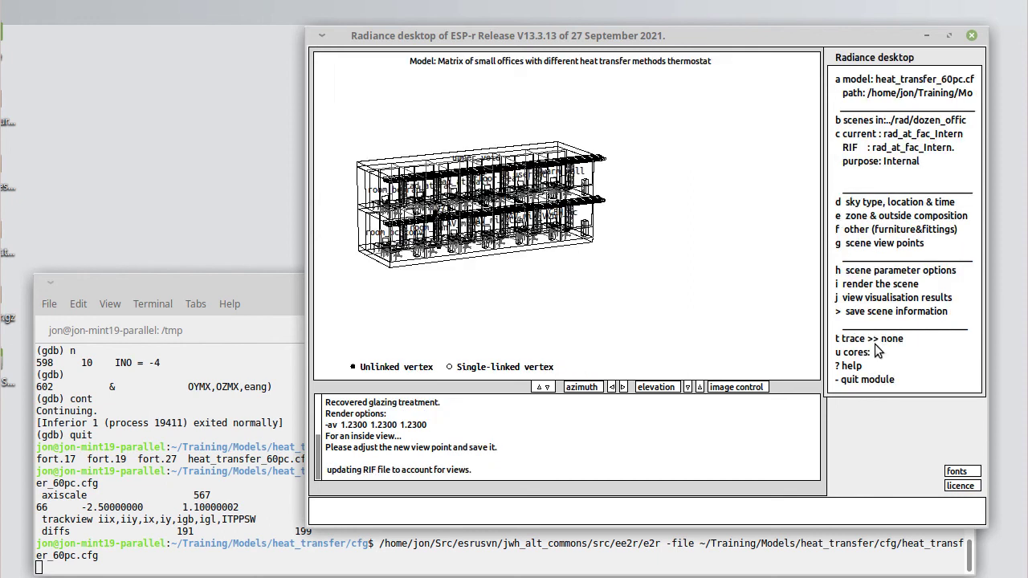
Render rad_fac as a single-time on-screen rvu preview, then quit it with q
click(883, 273)
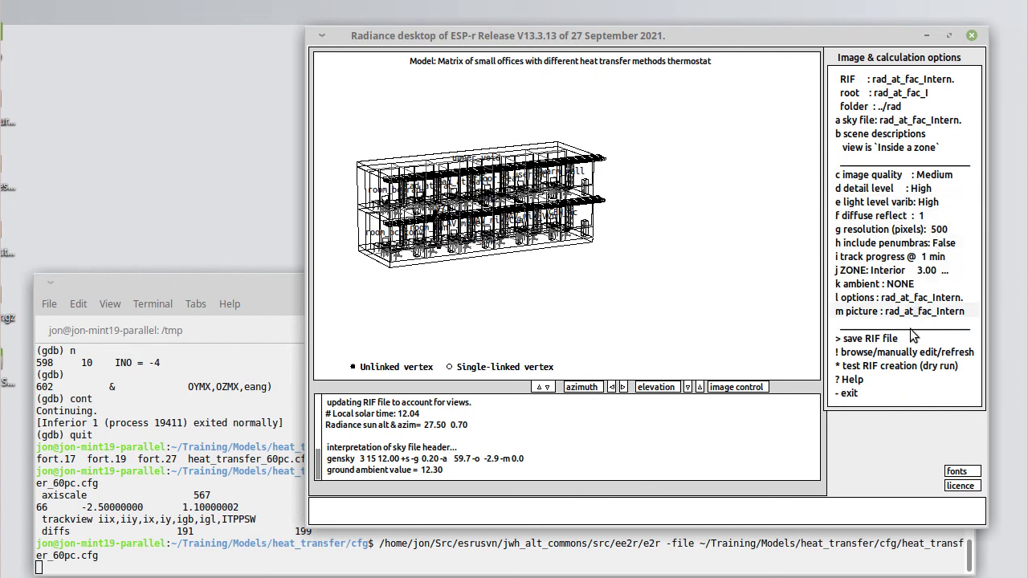
click(871, 393)
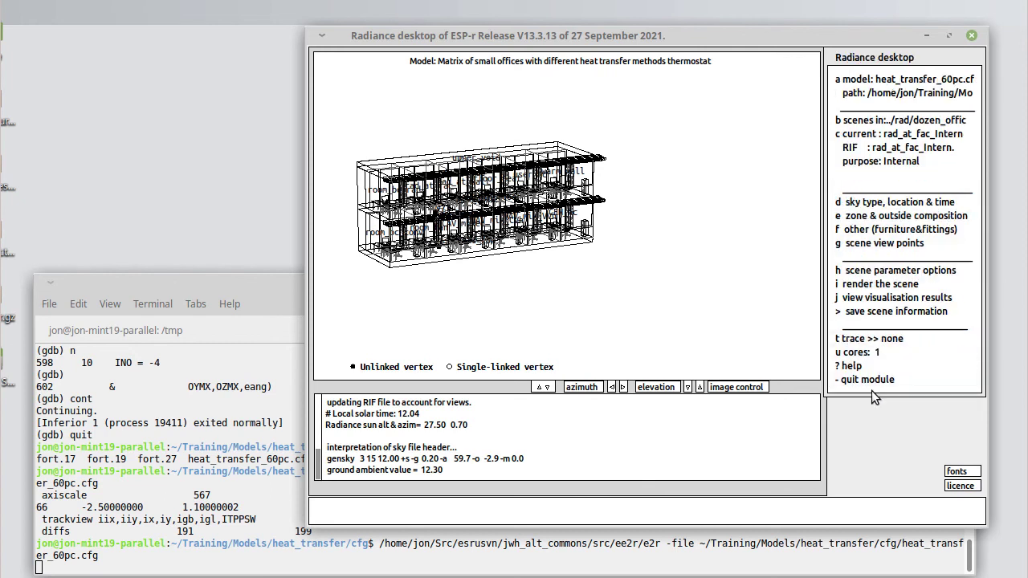
click(888, 243)
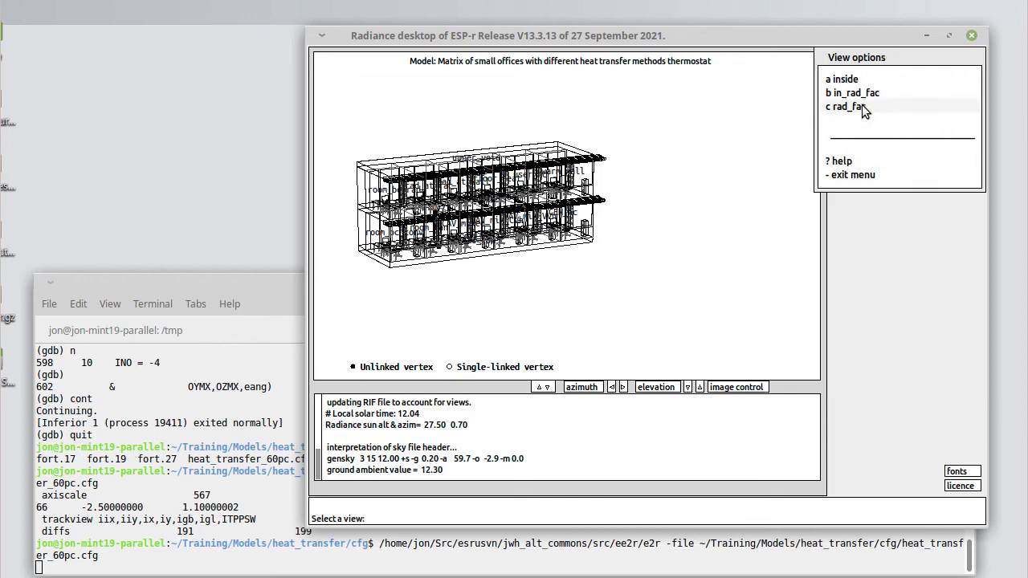
click(863, 107)
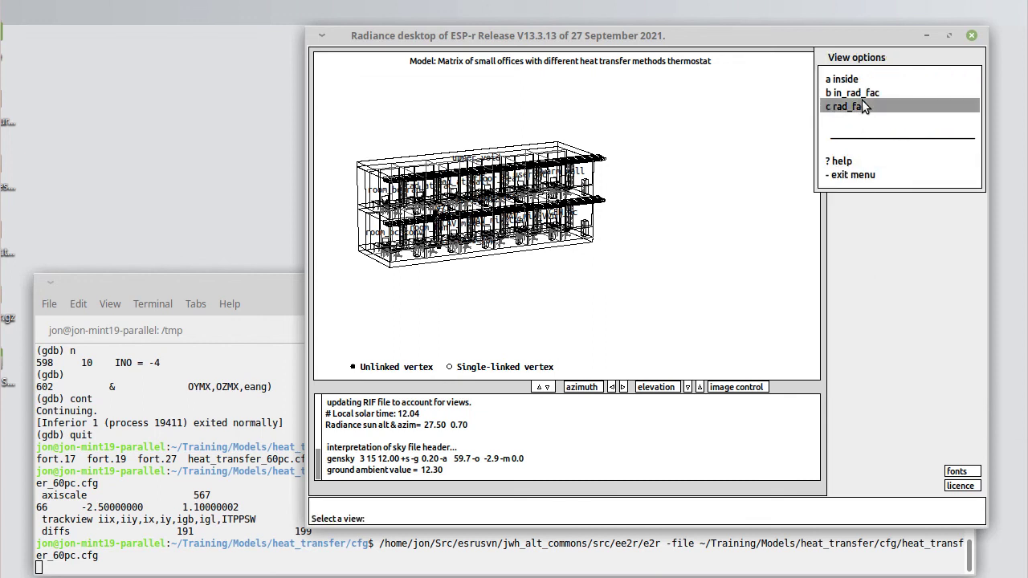
click(867, 173)
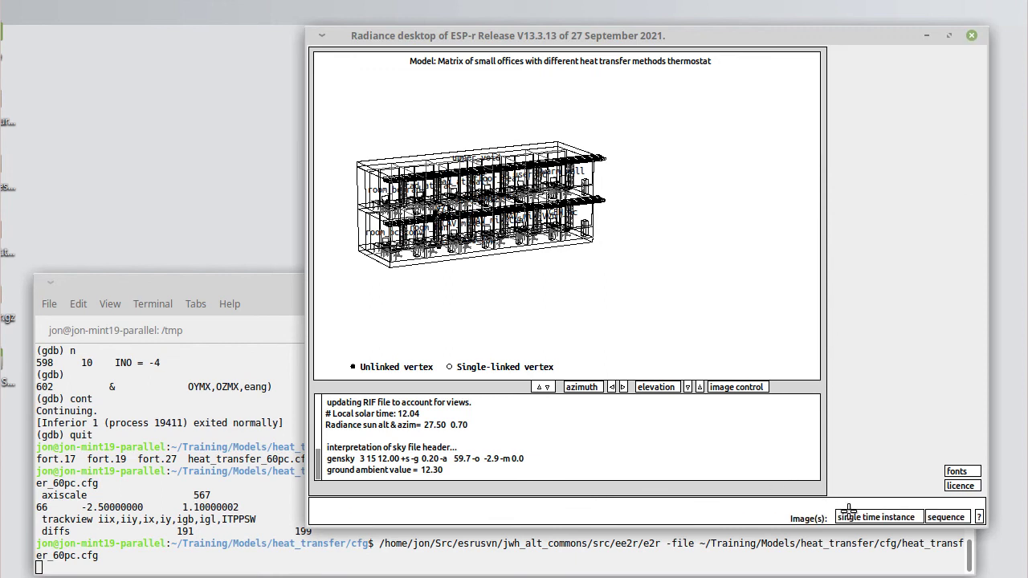
click(852, 515)
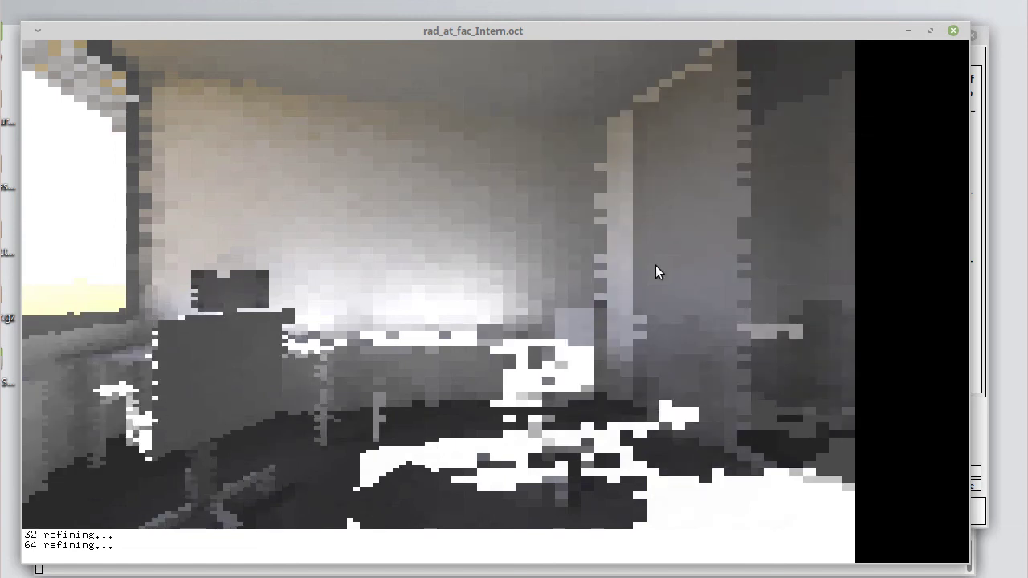
text(q)
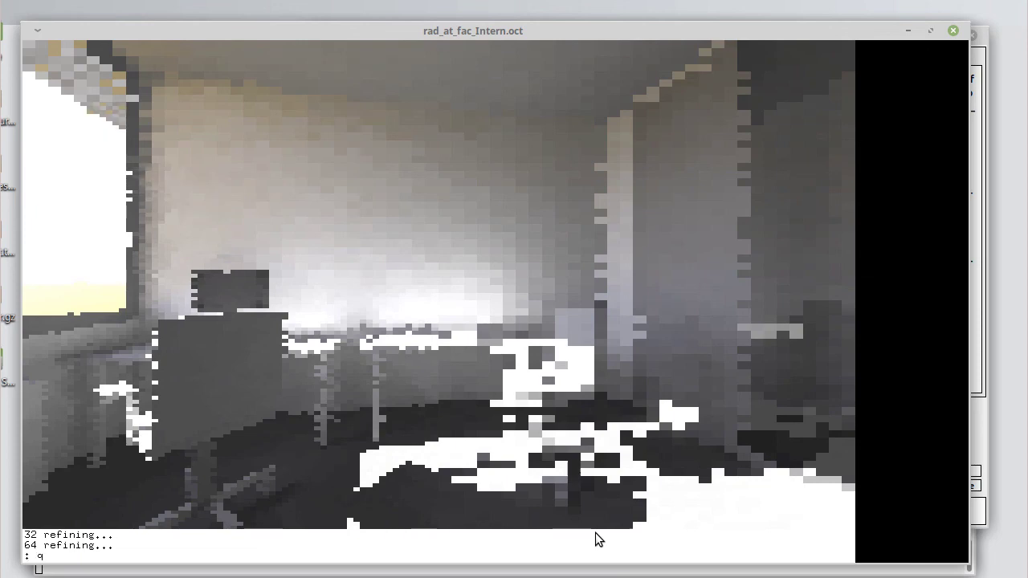
key(Return)
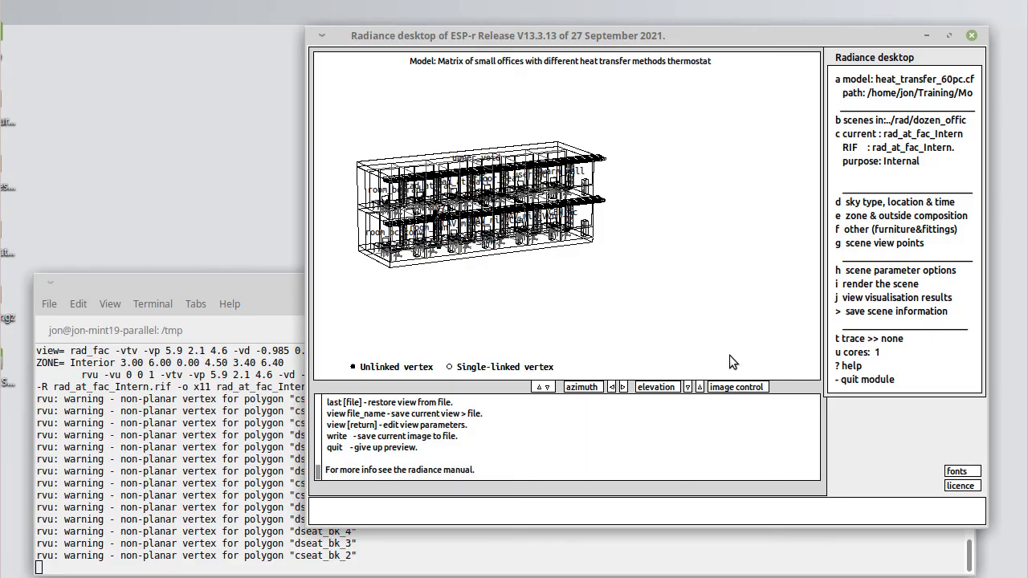
Set image width to 1000 pixels, diffuse reflections to 2, and turn penumbras on
click(863, 270)
click(867, 230)
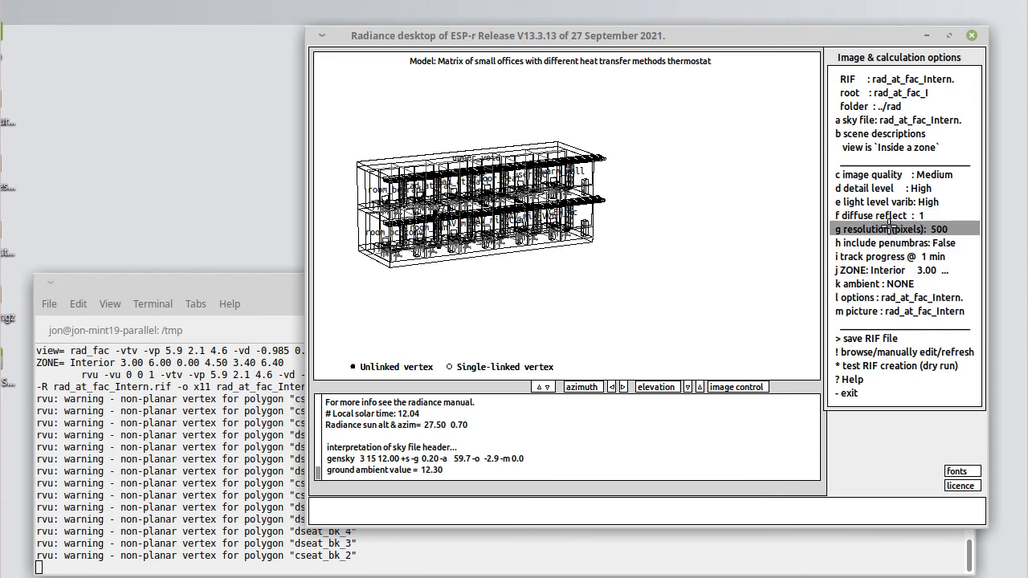
click(857, 517)
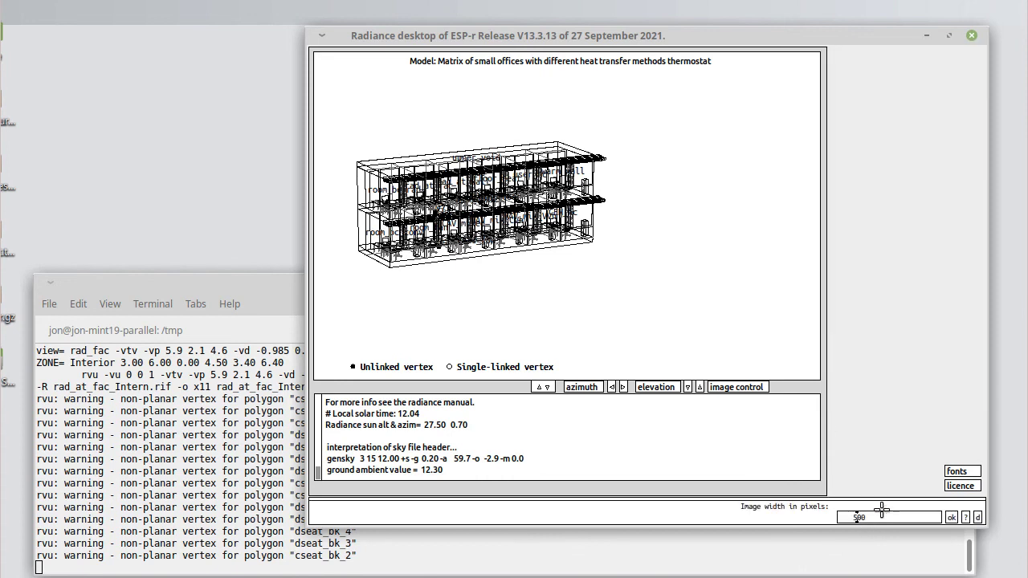
key(BackSpace)
text(1000)
click(952, 518)
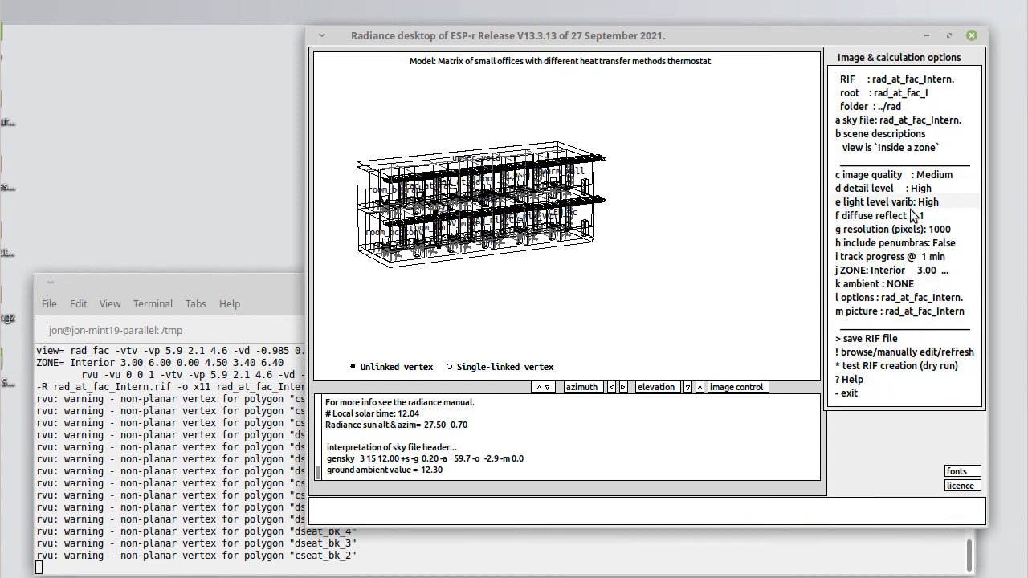
click(910, 215)
click(932, 516)
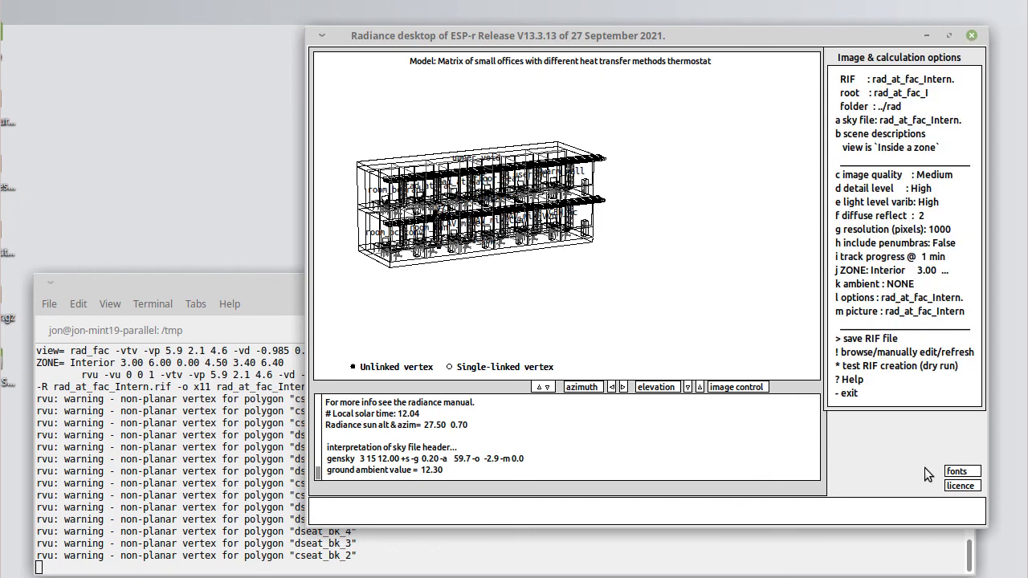
click(874, 245)
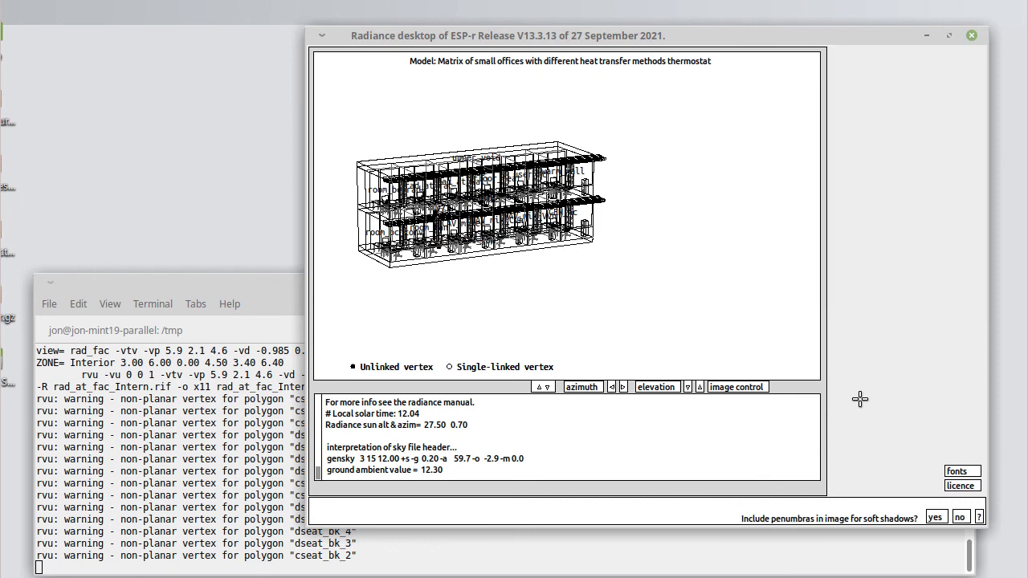
click(929, 516)
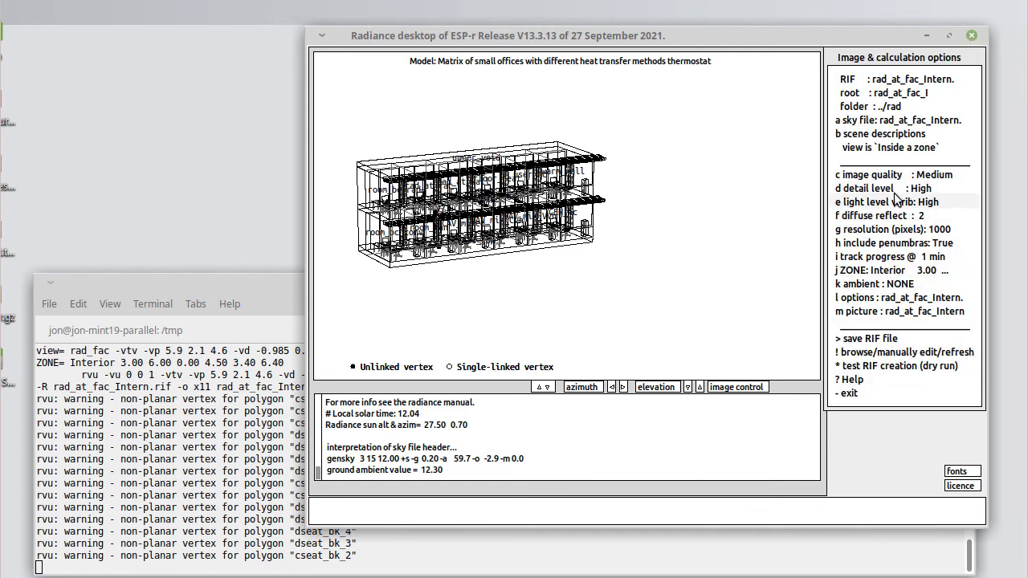
Save settings to rad_at_fac_Intern.rif and start a standard-colour render of rad_fac
click(863, 339)
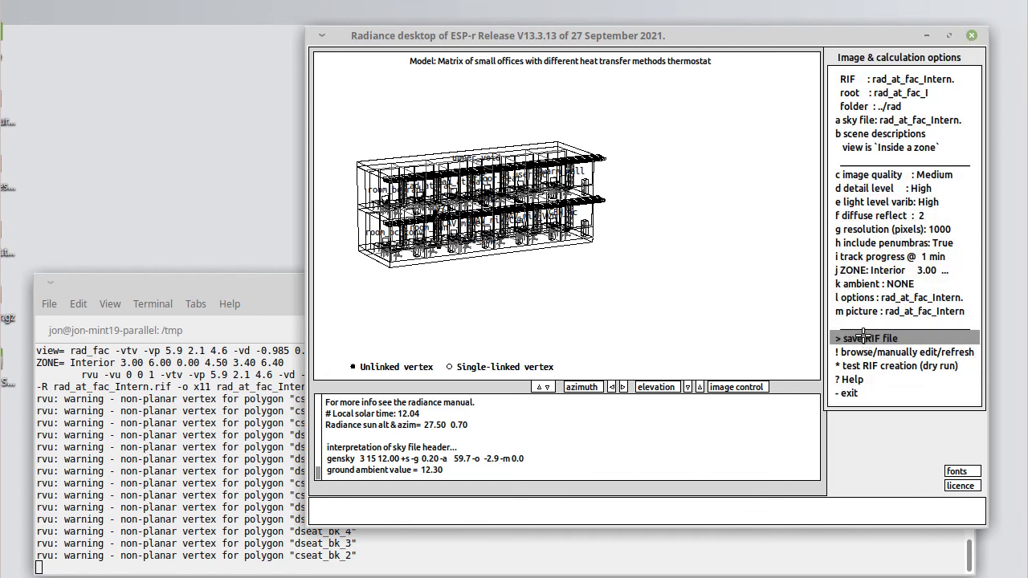
click(951, 517)
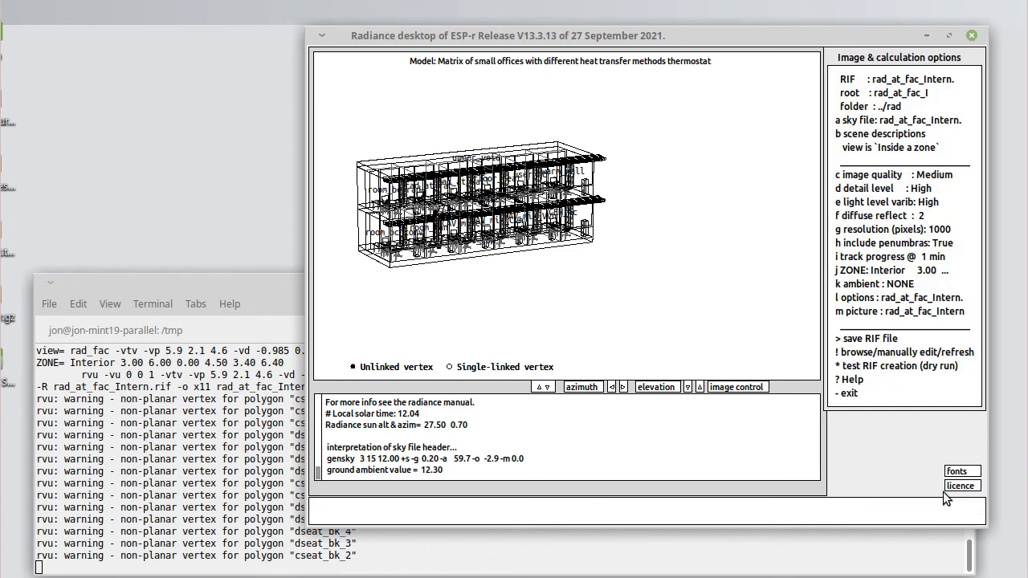
click(848, 392)
click(899, 282)
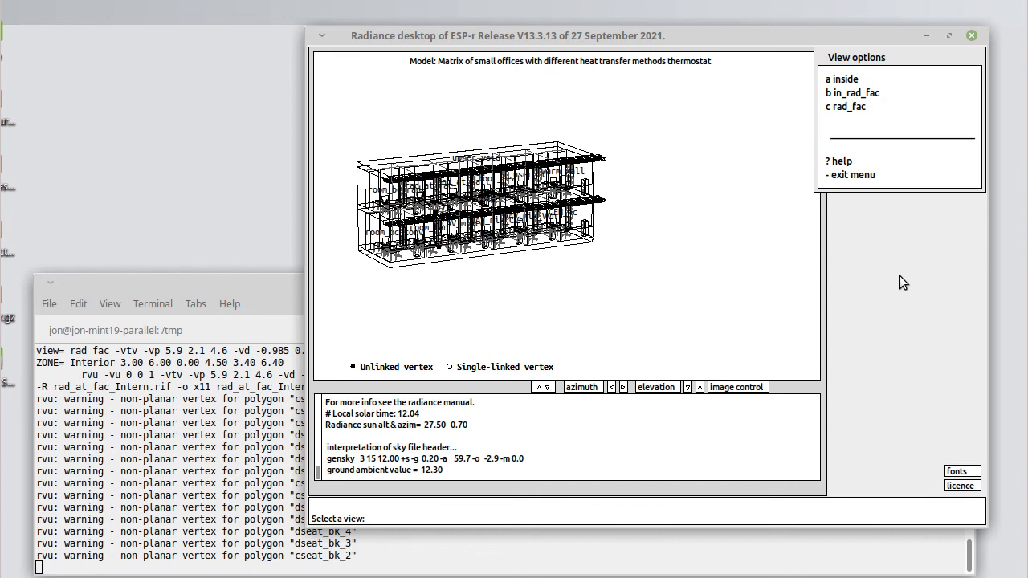
click(872, 107)
click(861, 174)
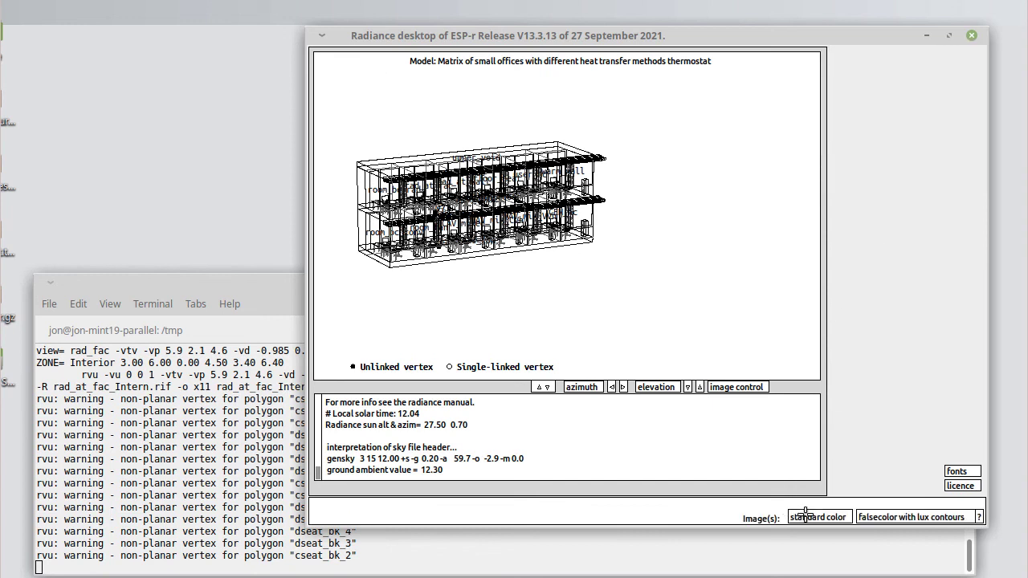
click(816, 512)
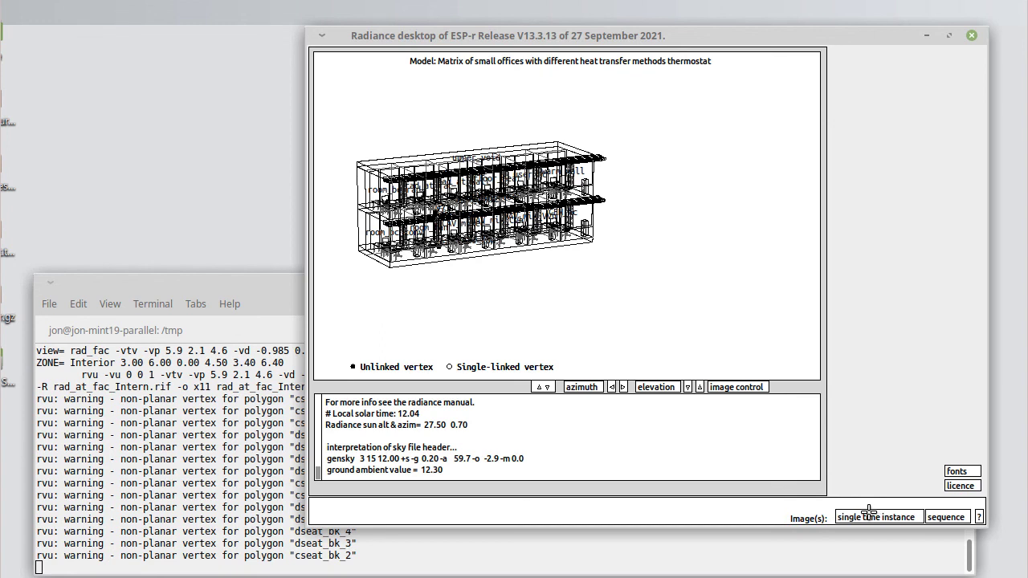
Render a single time instance to file and center the rad_at_fac_Intern_rad_fac.hdr image window
click(868, 512)
click(958, 514)
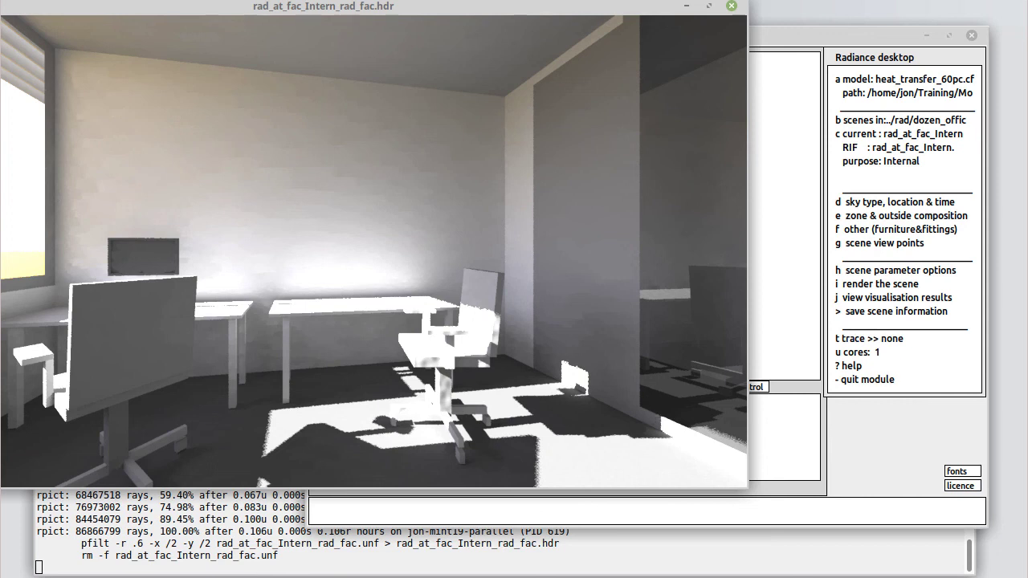
drag(408, 12, 516, 39)
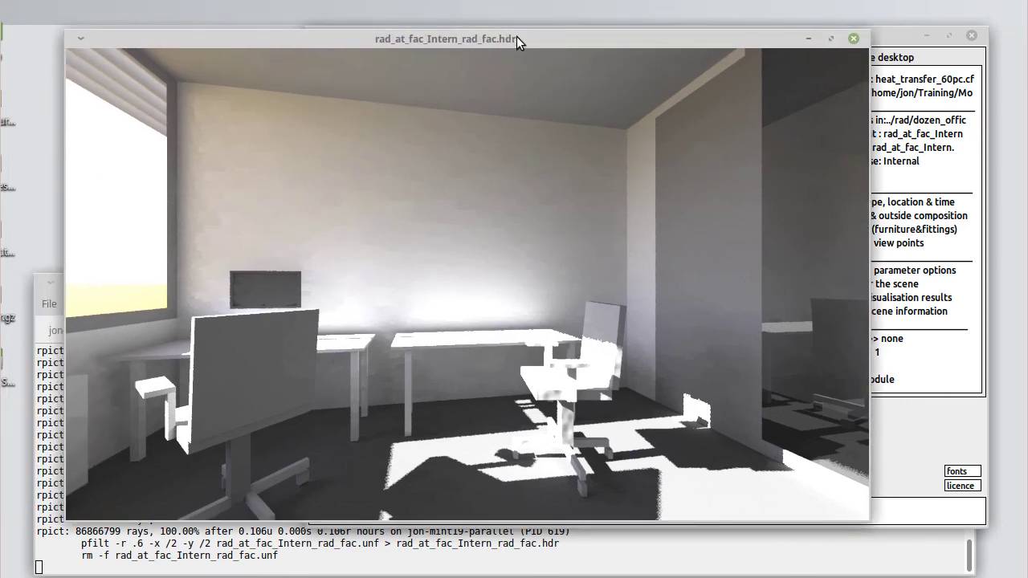